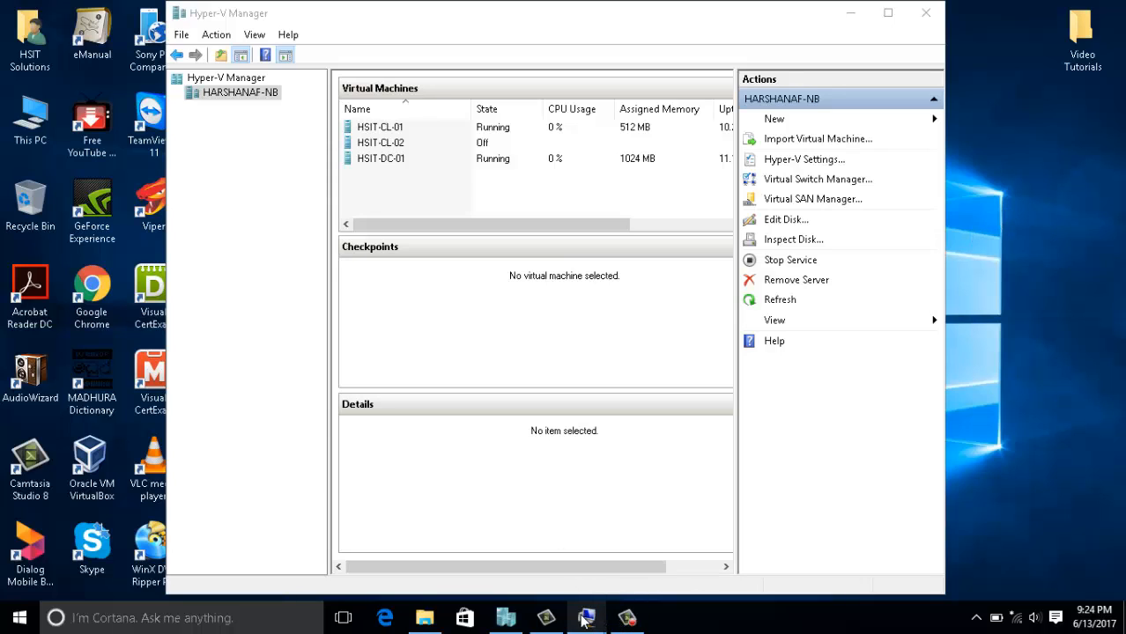
Step: Switch to the HSIT-DC-01 virtual machine connection and show it in full screen mode
{"action": "mouse_move", "coordinate": [572, 617]}
{"action": "left_click", "coordinate": [530, 555]}
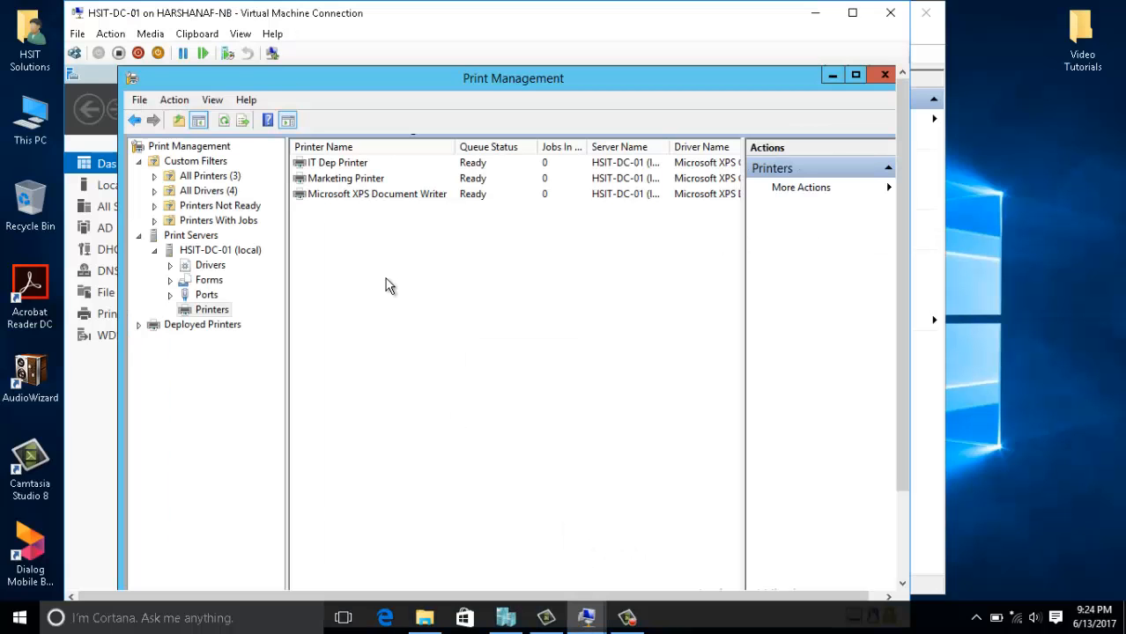
{"action": "left_click", "coordinate": [240, 35]}
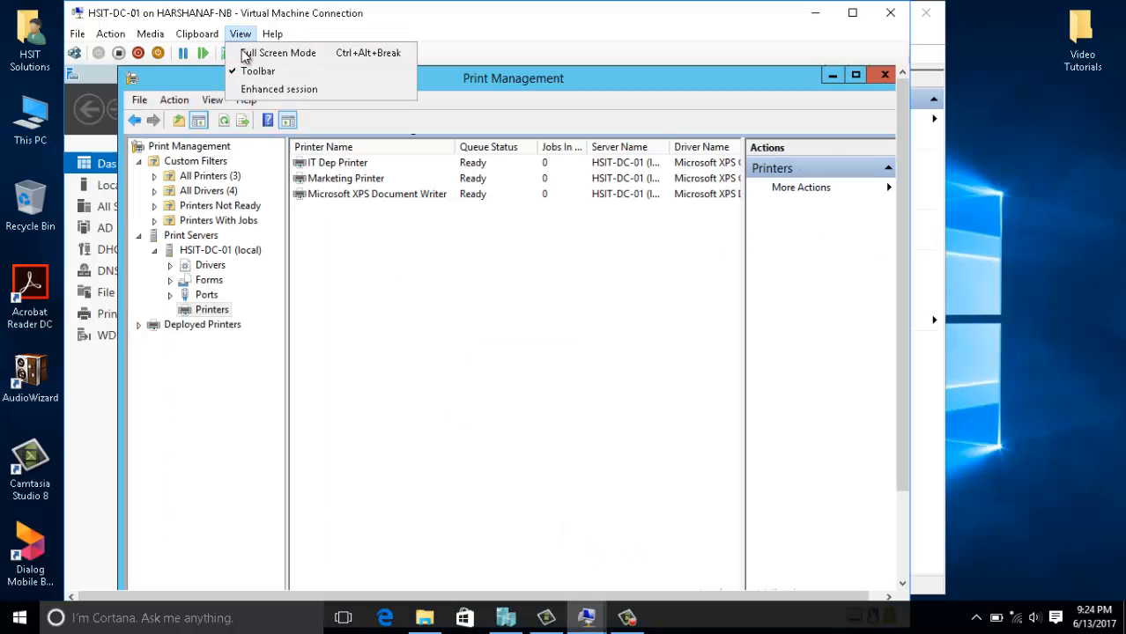
{"action": "left_click", "coordinate": [251, 50]}
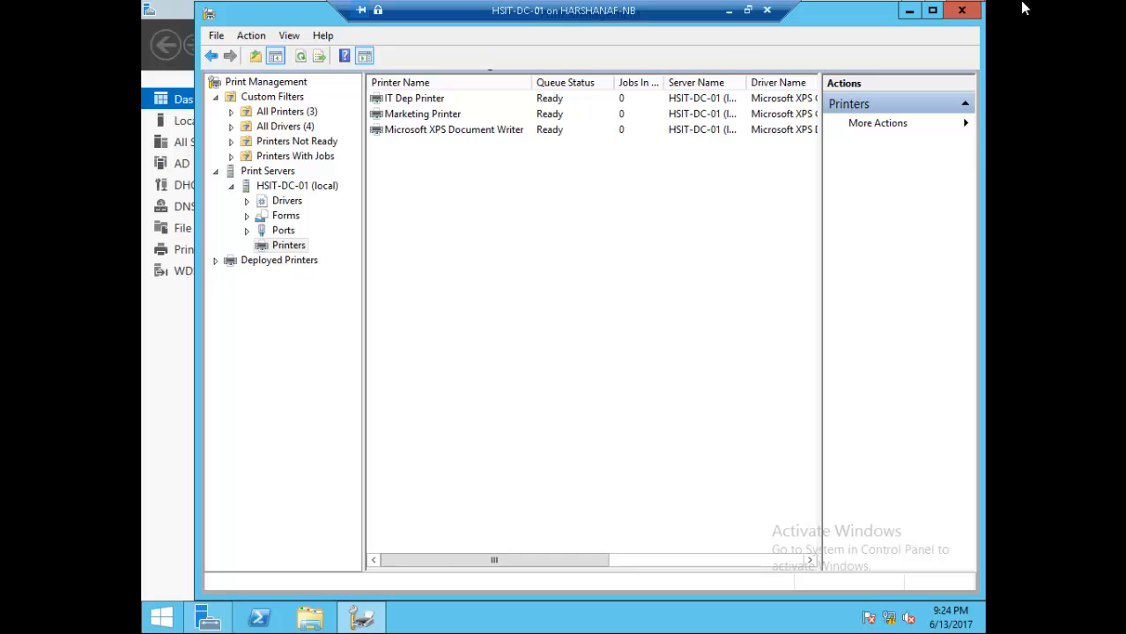
Step: Close Print Management and open Group Policy Management from Server Manager
{"action": "left_click", "coordinate": [960, 10]}
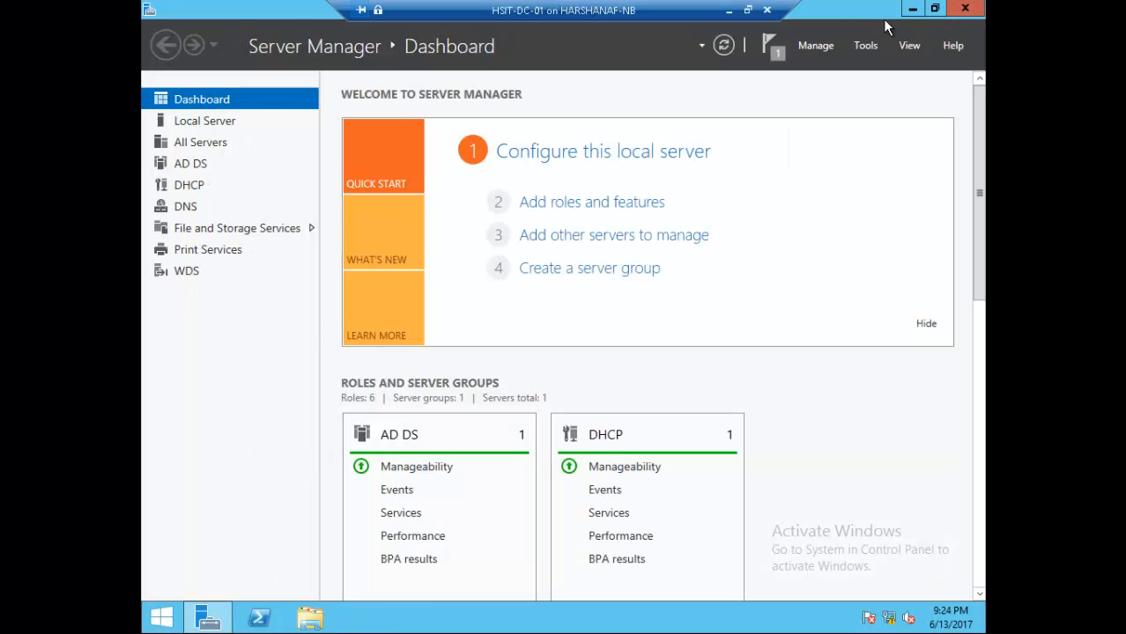
{"action": "left_click", "coordinate": [863, 46]}
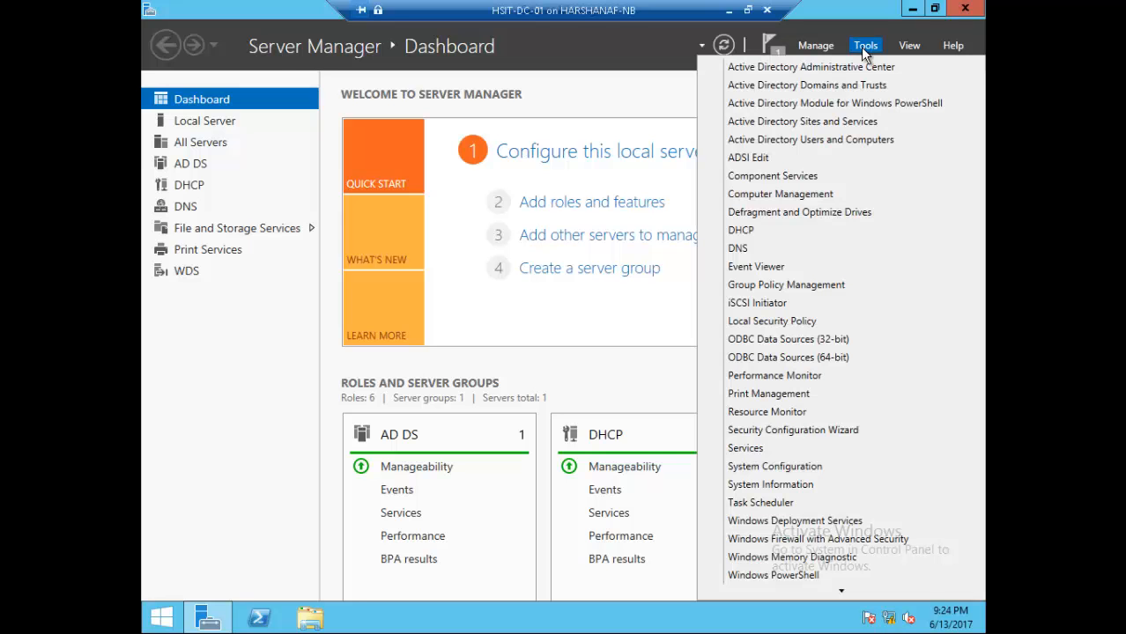
{"action": "left_click", "coordinate": [769, 288]}
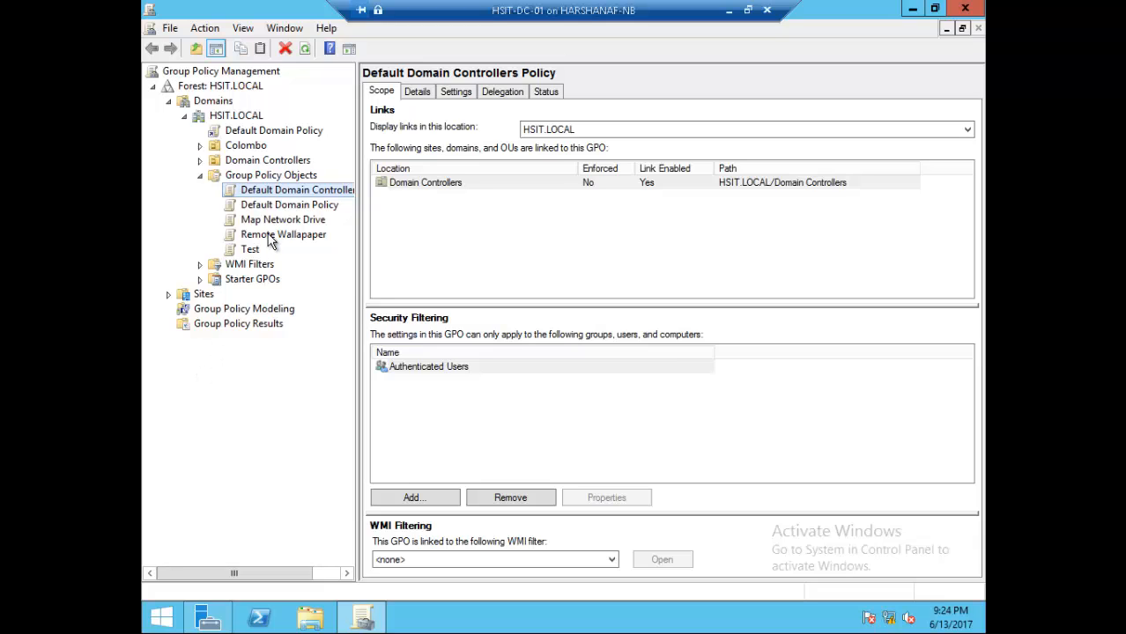
{"action": "left_click", "coordinate": [287, 201]}
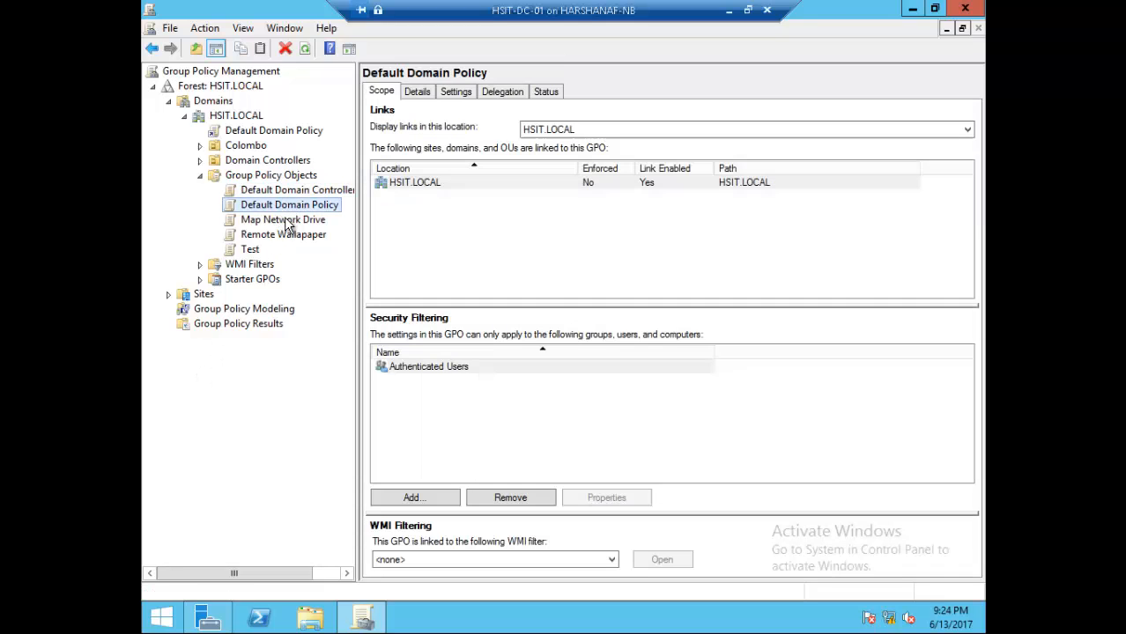
{"action": "left_click", "coordinate": [282, 219]}
{"action": "left_click", "coordinate": [280, 234]}
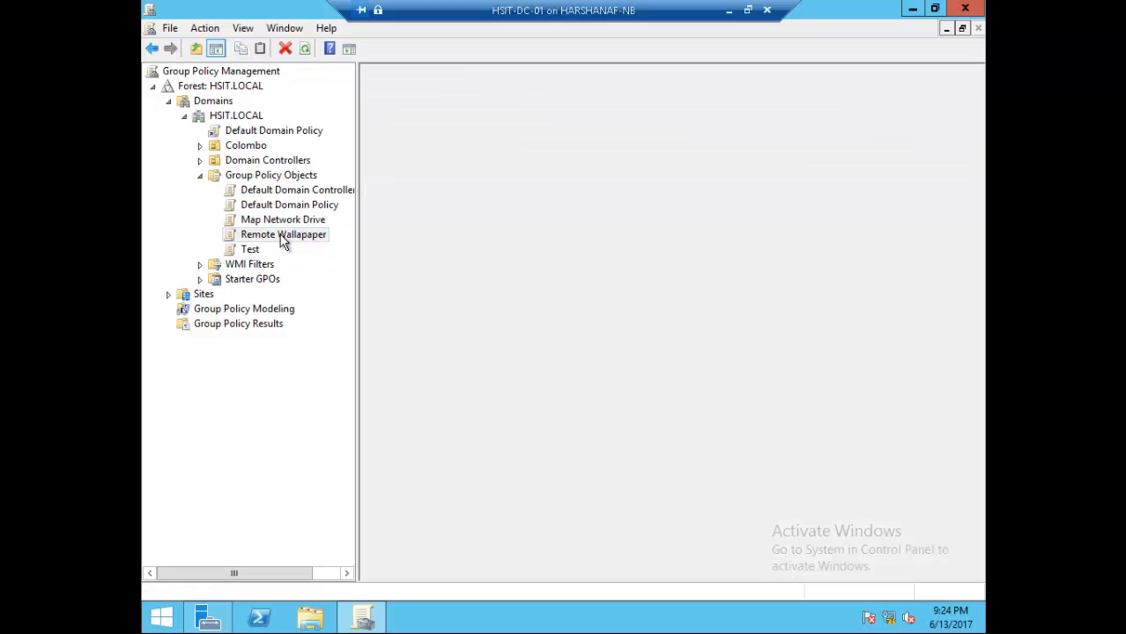
Step: Create a new GPO named "Software Push" in the Group Policy Objects container of HSIT.LOCAL
{"action": "left_click", "coordinate": [300, 179]}
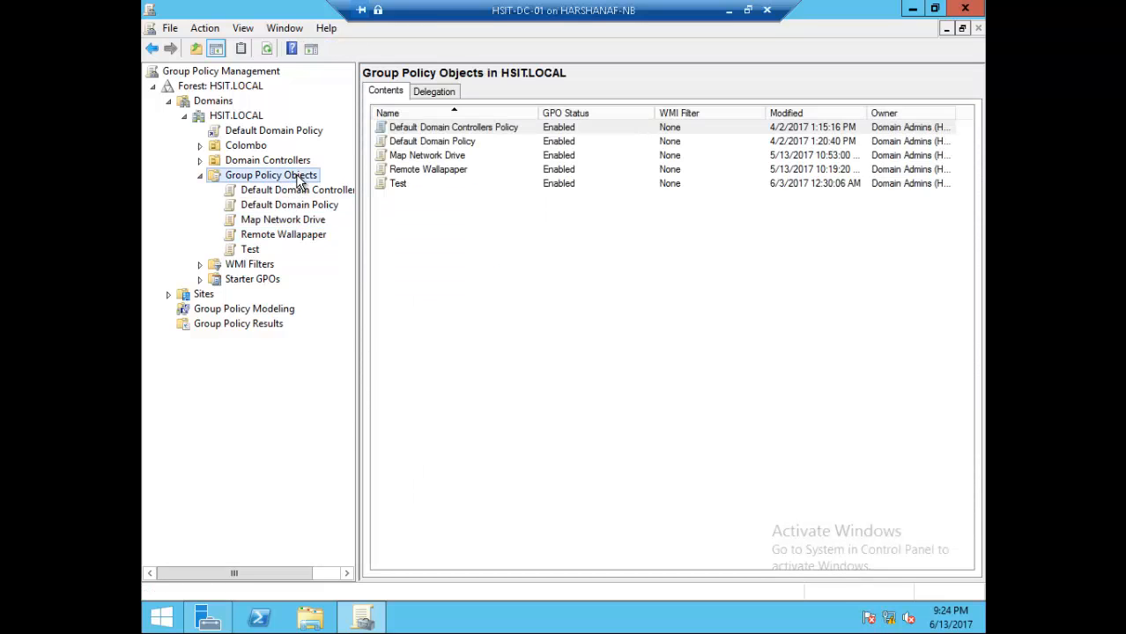
{"action": "right_click", "coordinate": [299, 177]}
{"action": "left_click", "coordinate": [310, 185]}
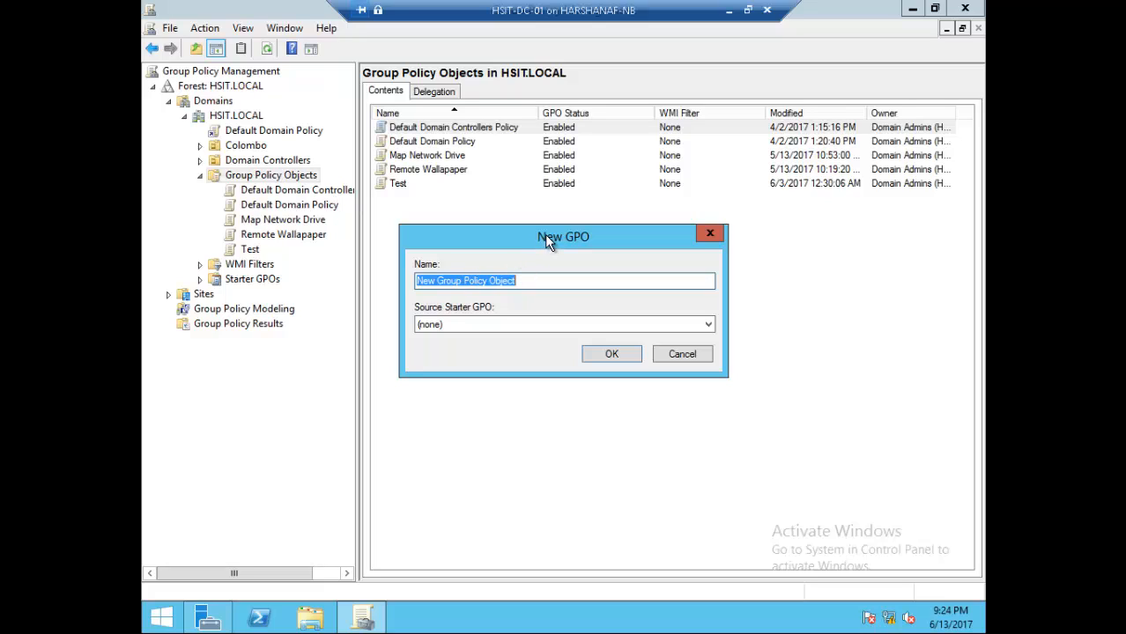
{"action": "type", "text": "Sof"}
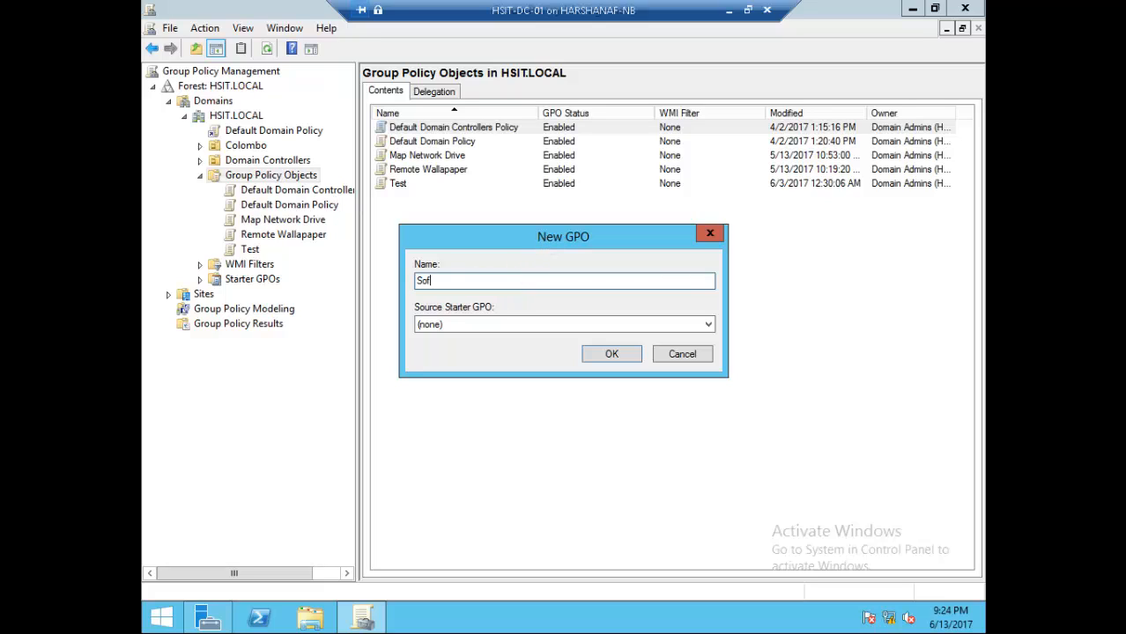
{"action": "type", "text": "tware Push"}
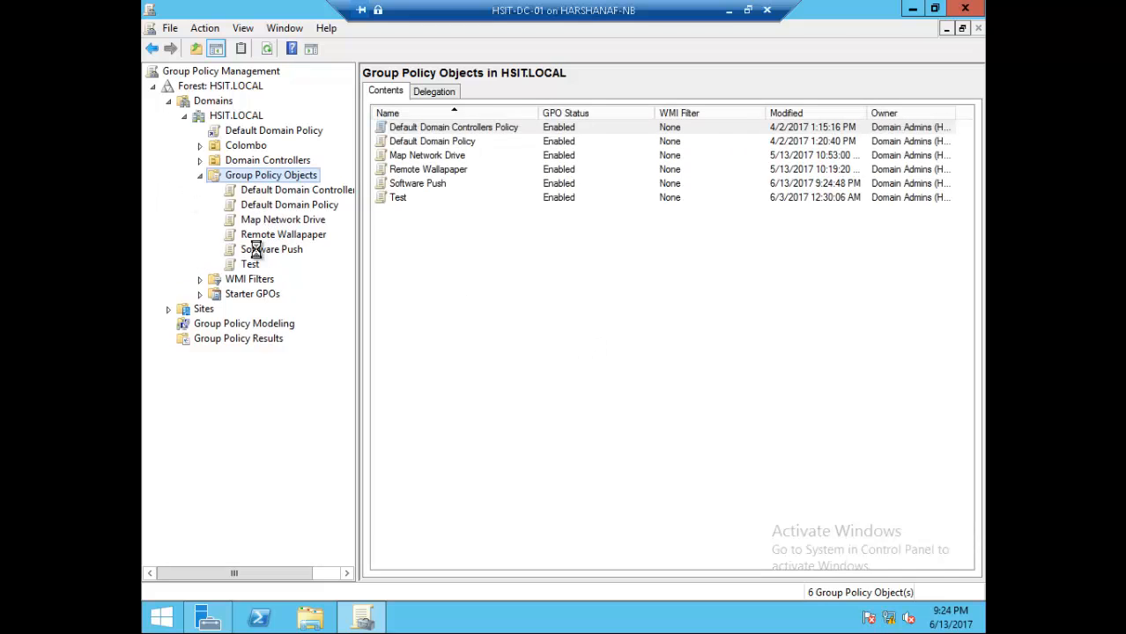
Step: Open the Software Push GPO for editing
{"action": "left_click", "coordinate": [255, 249]}
{"action": "right_click", "coordinate": [255, 250]}
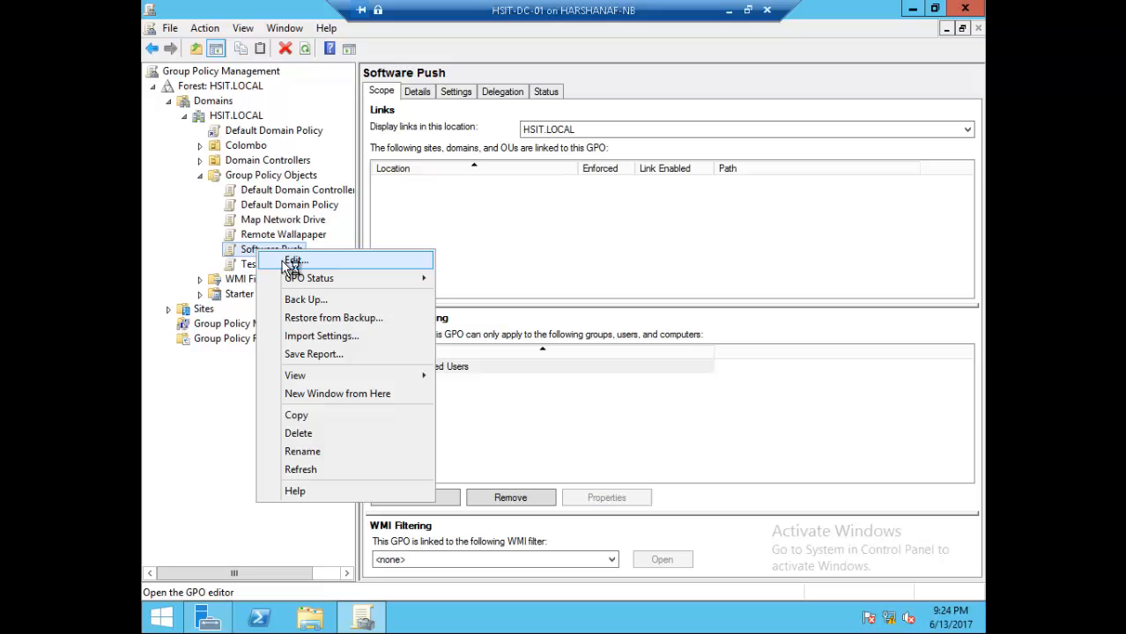
{"action": "left_click", "coordinate": [293, 262]}
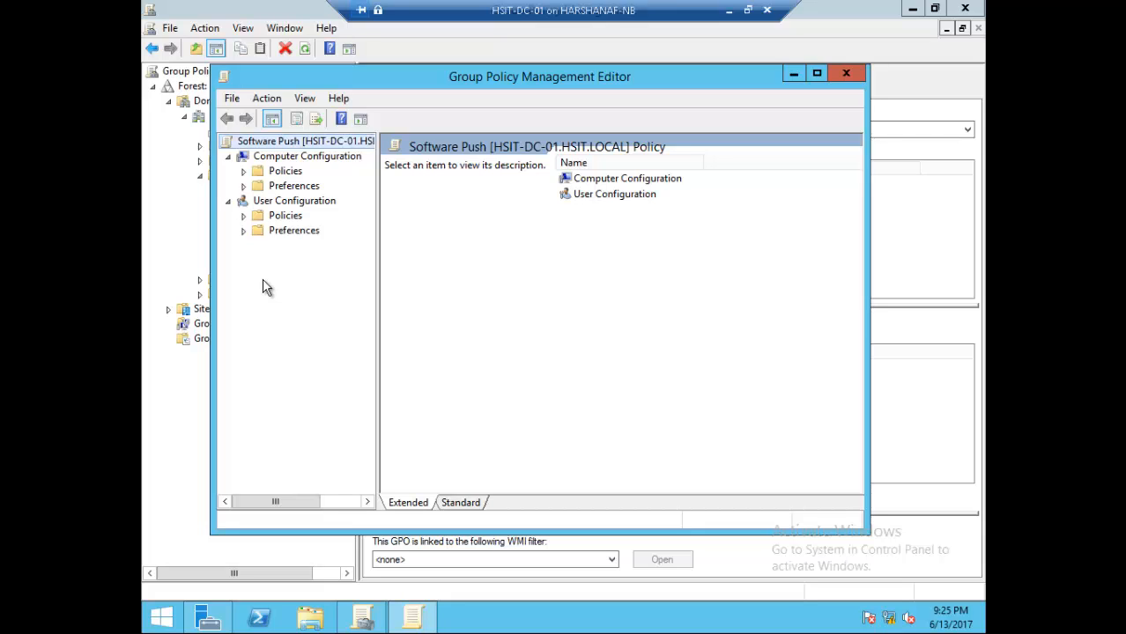
Step: Show the Software installation node in the Software Settings of the Computer Configuration policies
{"action": "left_click", "coordinate": [244, 171]}
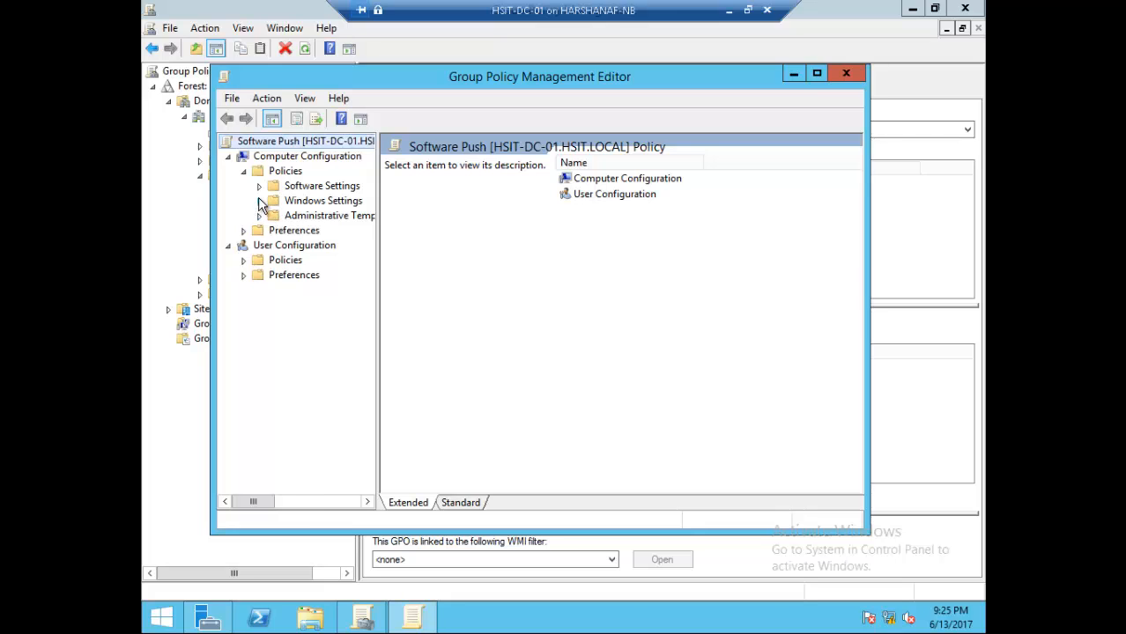
{"action": "left_click", "coordinate": [259, 190]}
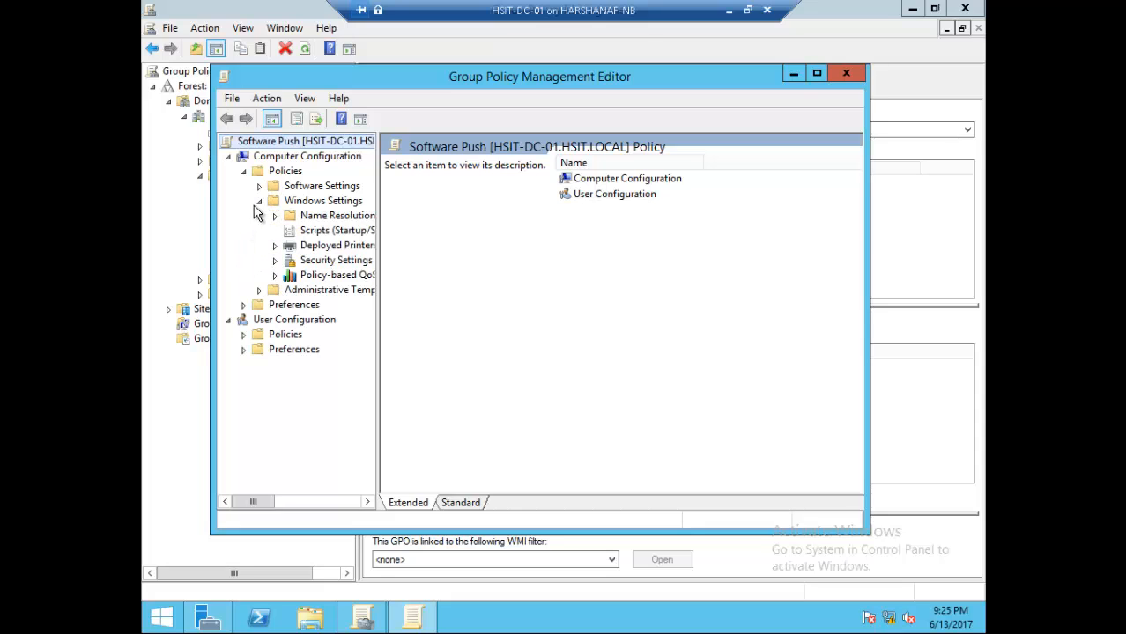
{"action": "left_click", "coordinate": [260, 202]}
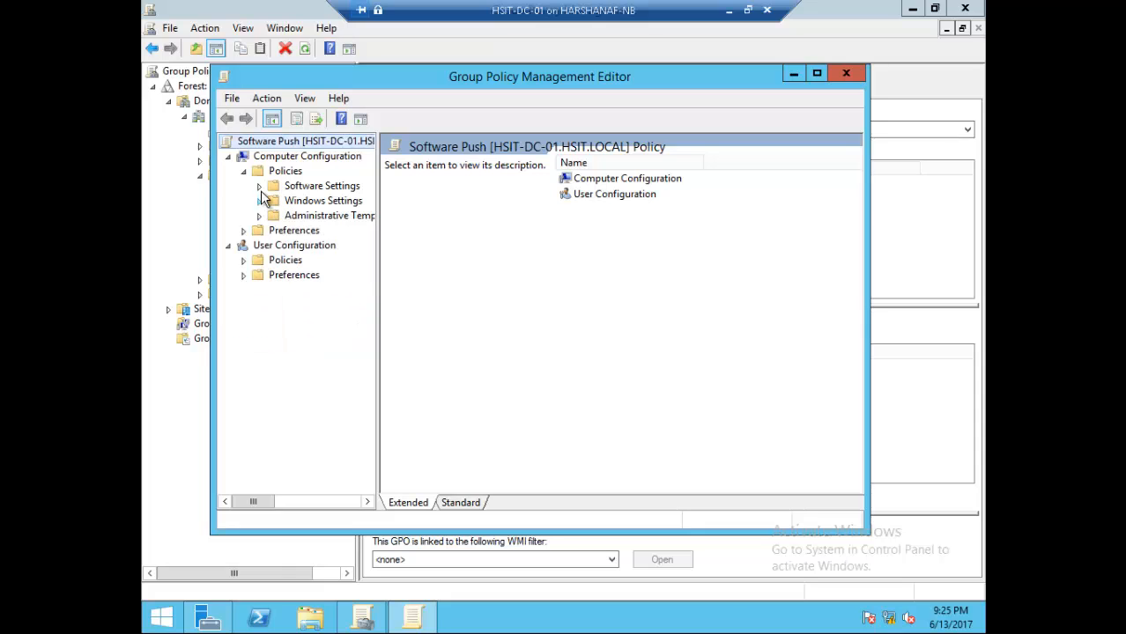
{"action": "left_click", "coordinate": [259, 185]}
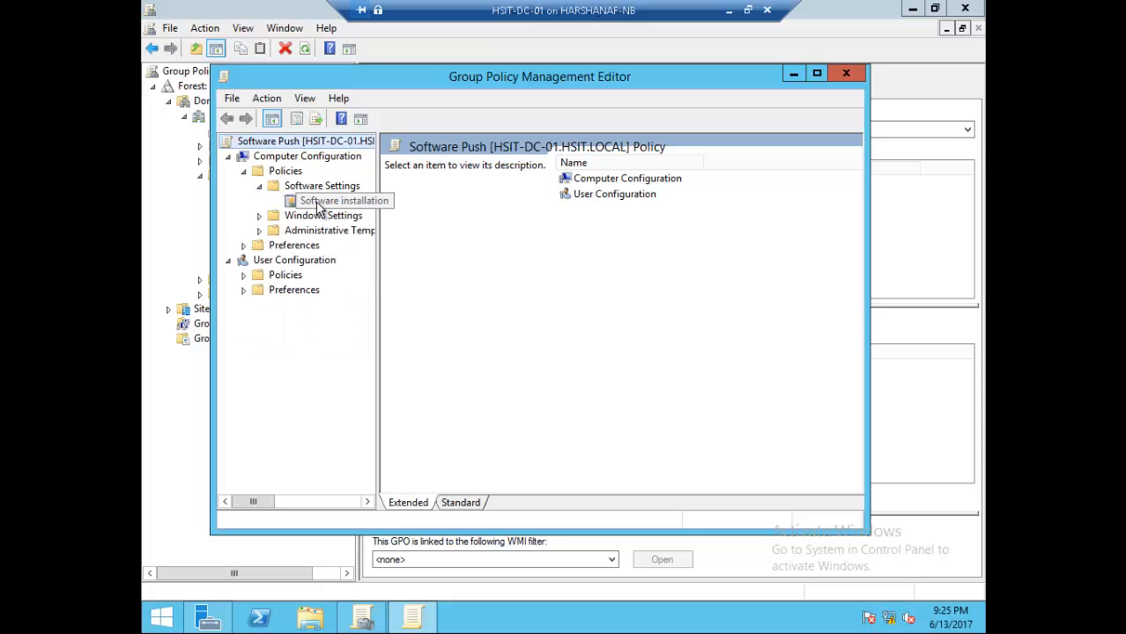
{"action": "left_click", "coordinate": [318, 204]}
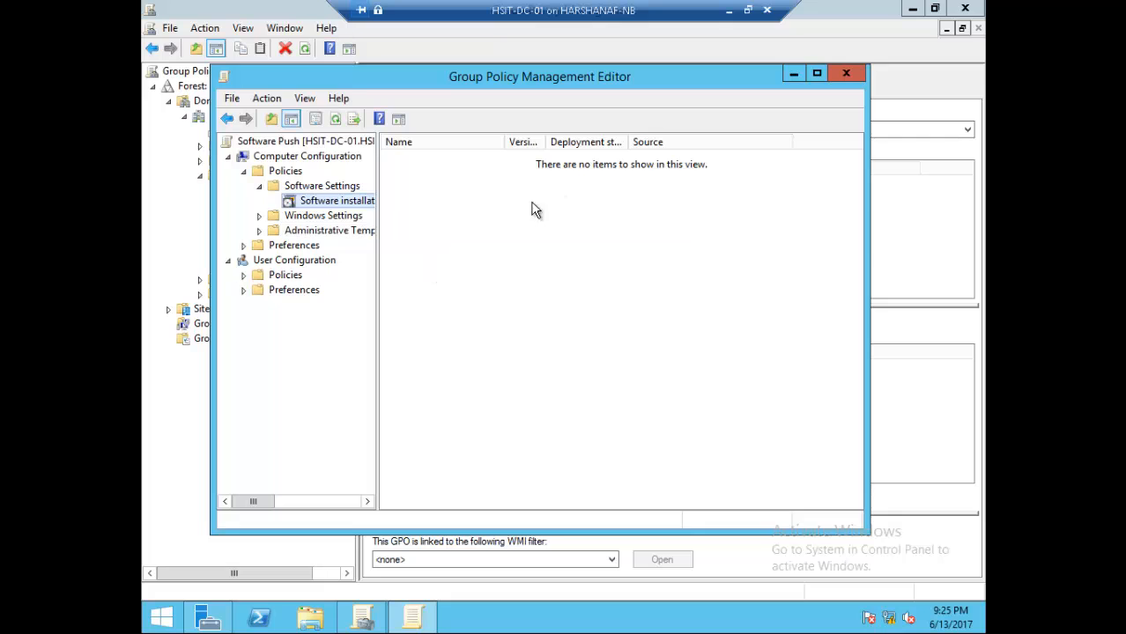
{"action": "right_click", "coordinate": [464, 212]}
{"action": "mouse_move", "coordinate": [562, 225]}
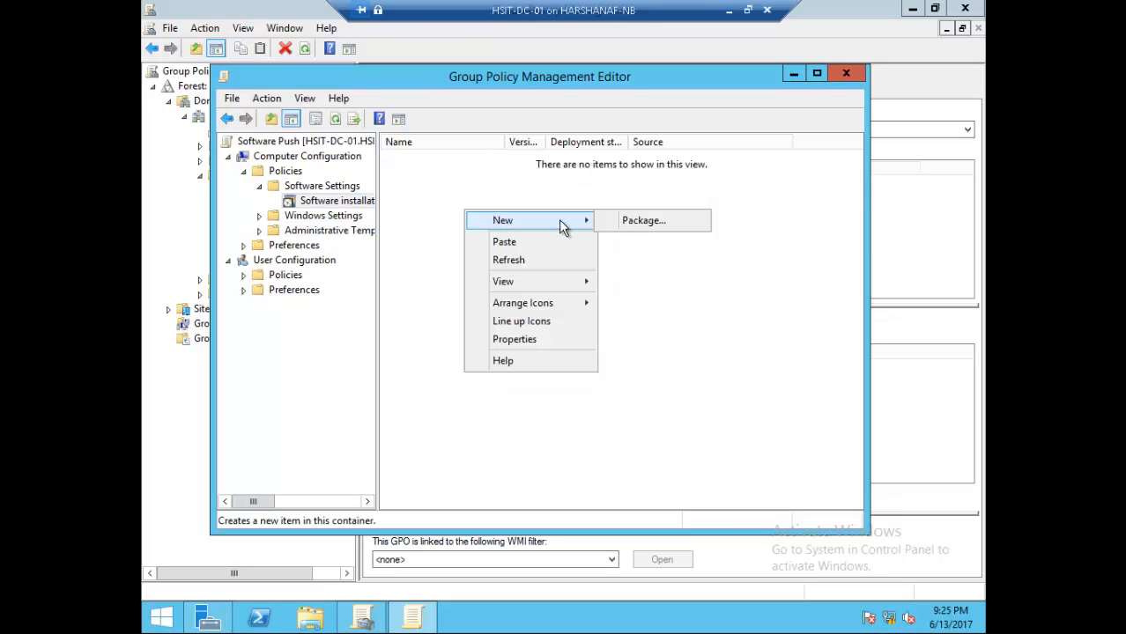
{"action": "left_click", "coordinate": [613, 220]}
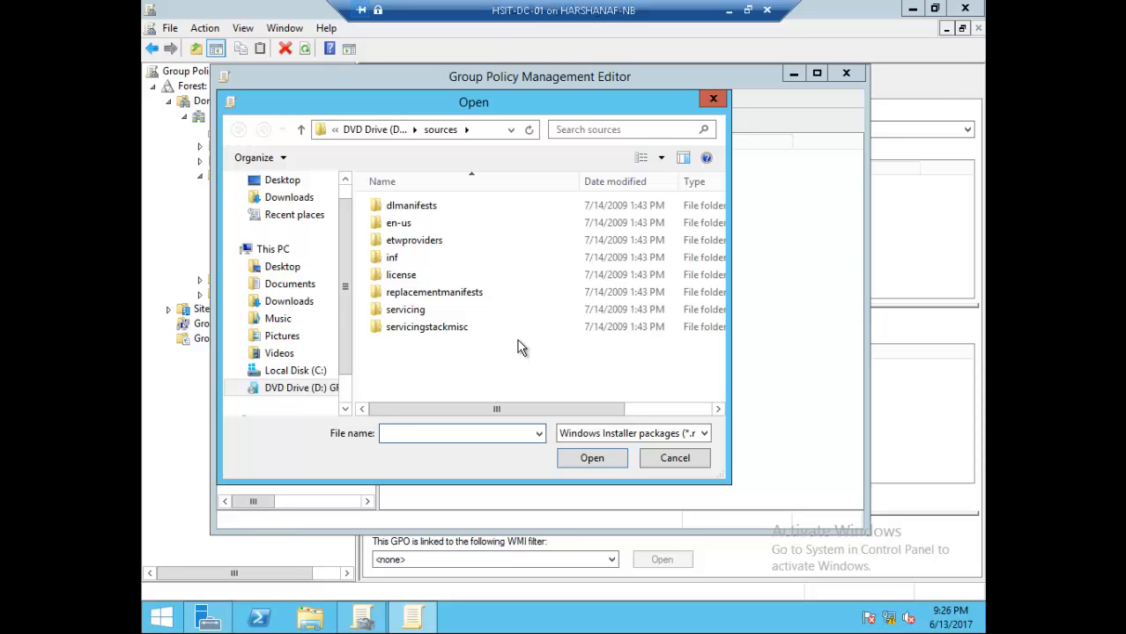
{"action": "left_click", "coordinate": [654, 461]}
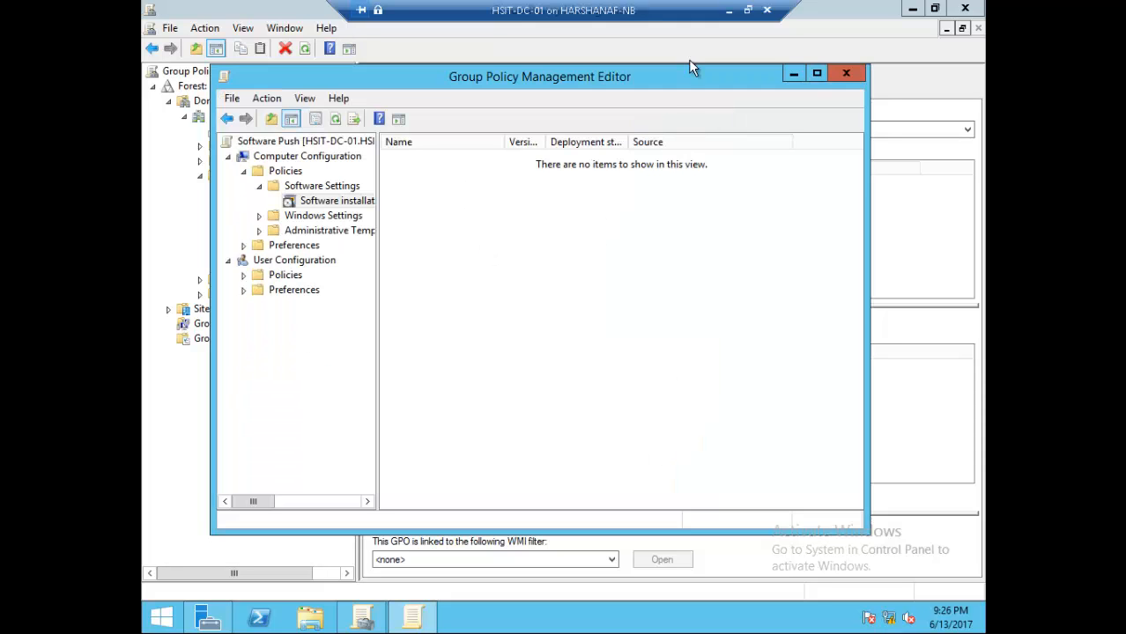
Step: Leave full screen mode, move the virtual machine window aside and open the settings of HSIT-DC-01
{"action": "left_click", "coordinate": [747, 9]}
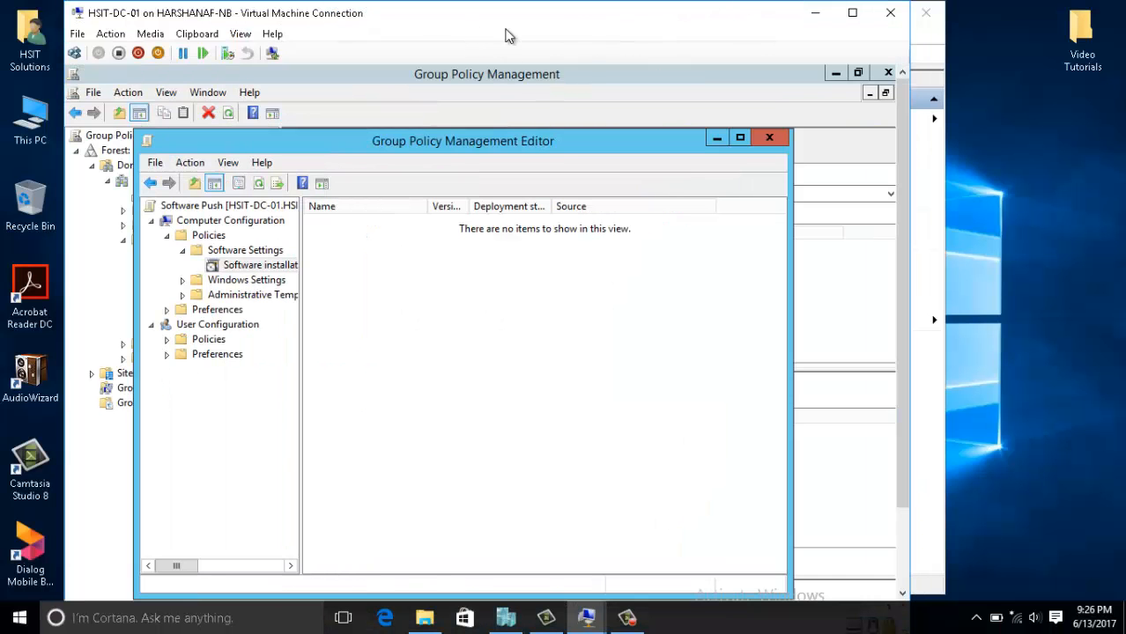
{"action": "left_click_drag", "start_coordinate": [562, 18], "coordinate": [688, 35]}
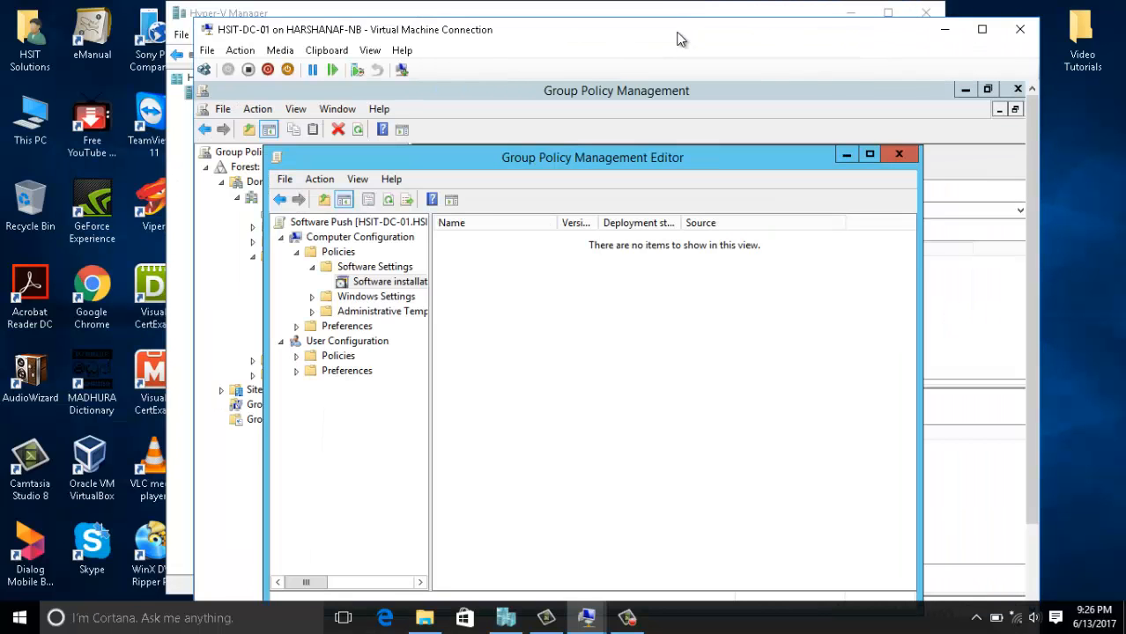
{"action": "left_click", "coordinate": [208, 51]}
{"action": "left_click", "coordinate": [218, 74]}
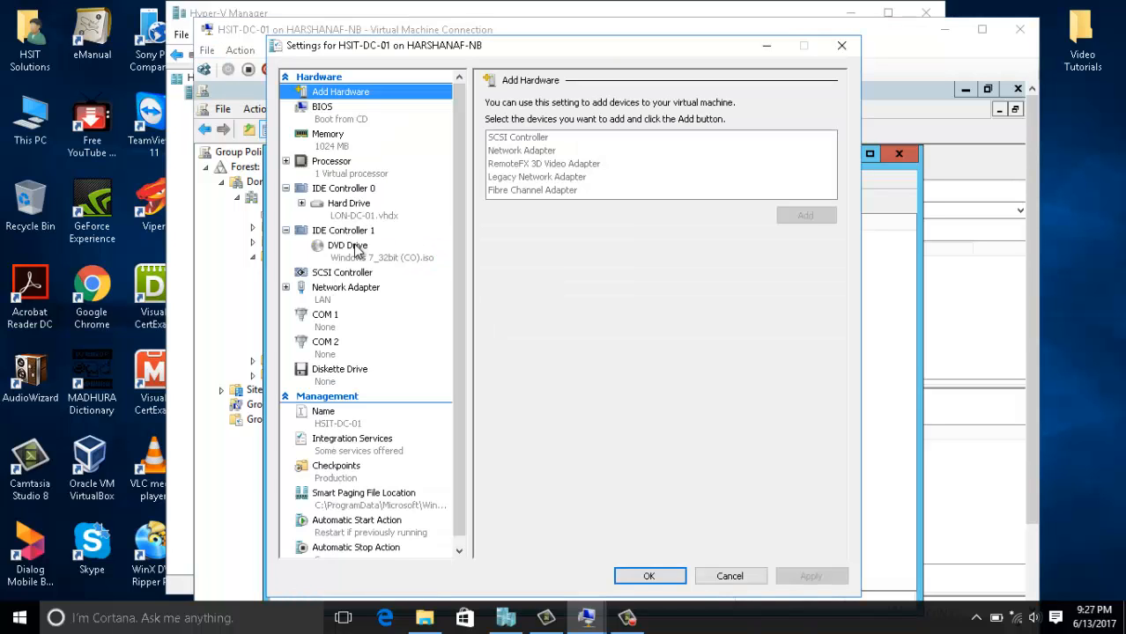
Step: Browse for a DVD drive image file in the Software Push folder within Video Tutorials on the Desktop
{"action": "left_click", "coordinate": [357, 251]}
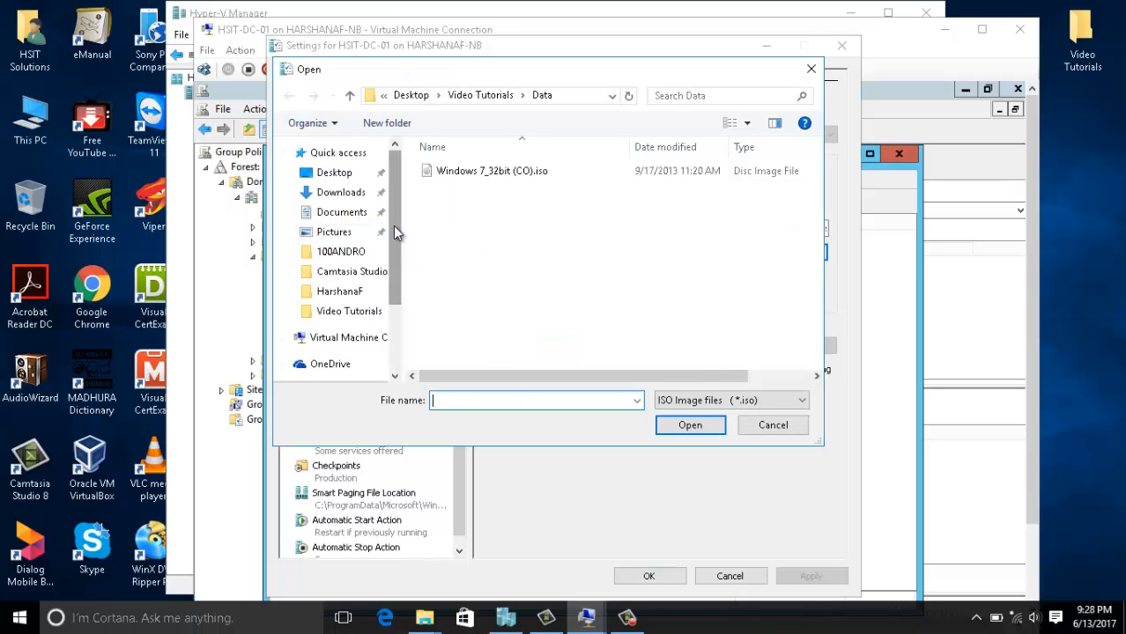
{"action": "left_click_drag", "start_coordinate": [393, 226], "coordinate": [407, 150]}
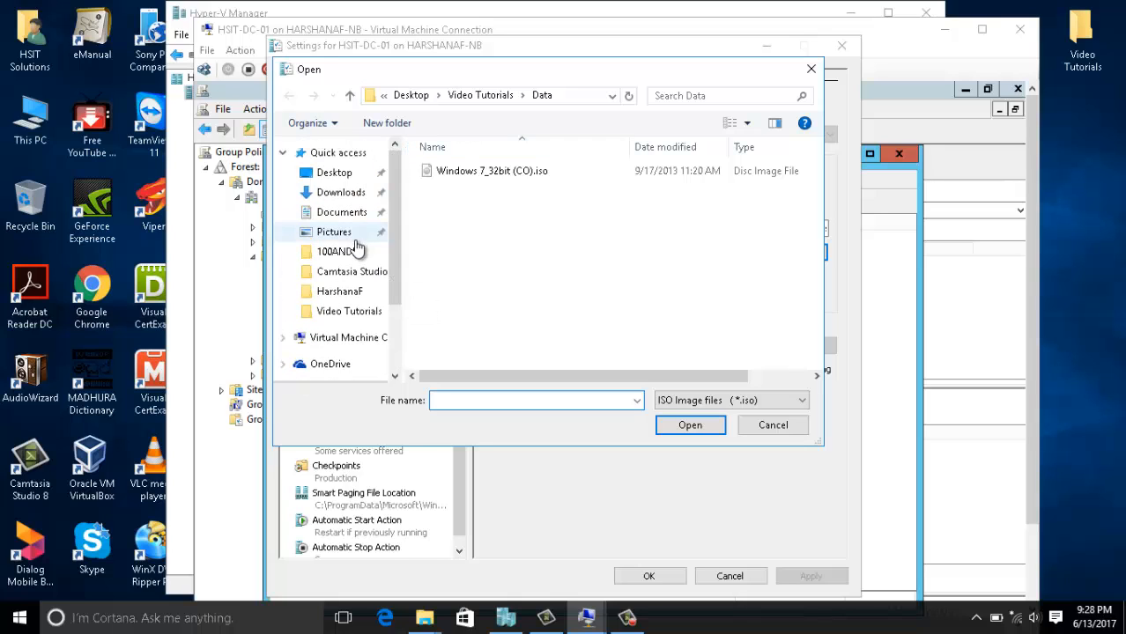
{"action": "left_click", "coordinate": [342, 173]}
{"action": "double_click", "coordinate": [460, 196]}
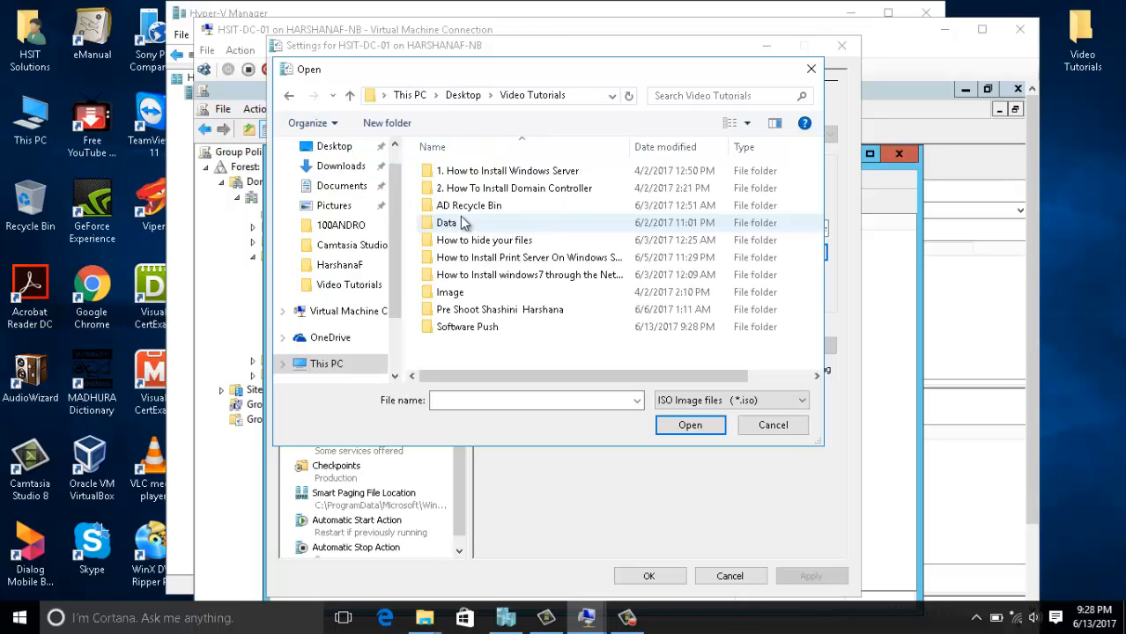
{"action": "double_click", "coordinate": [465, 330]}
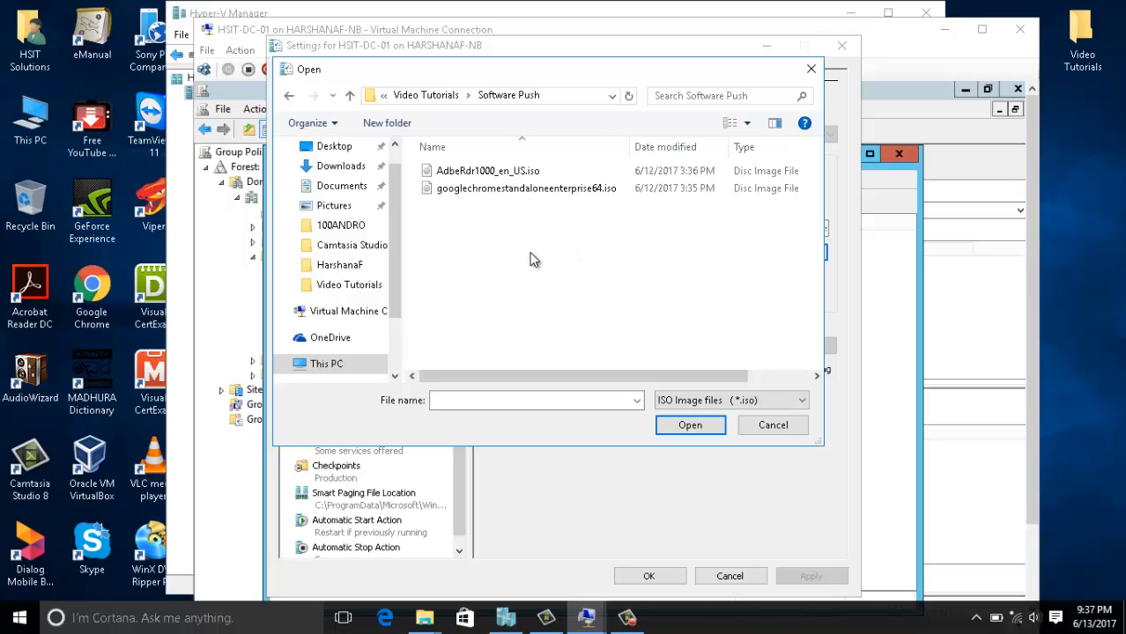
Step: Attach AdbeRdr1000_en_US.iso as the DVD drive's image file, apply the change and close the virtual machine settings
{"action": "left_click", "coordinate": [522, 172]}
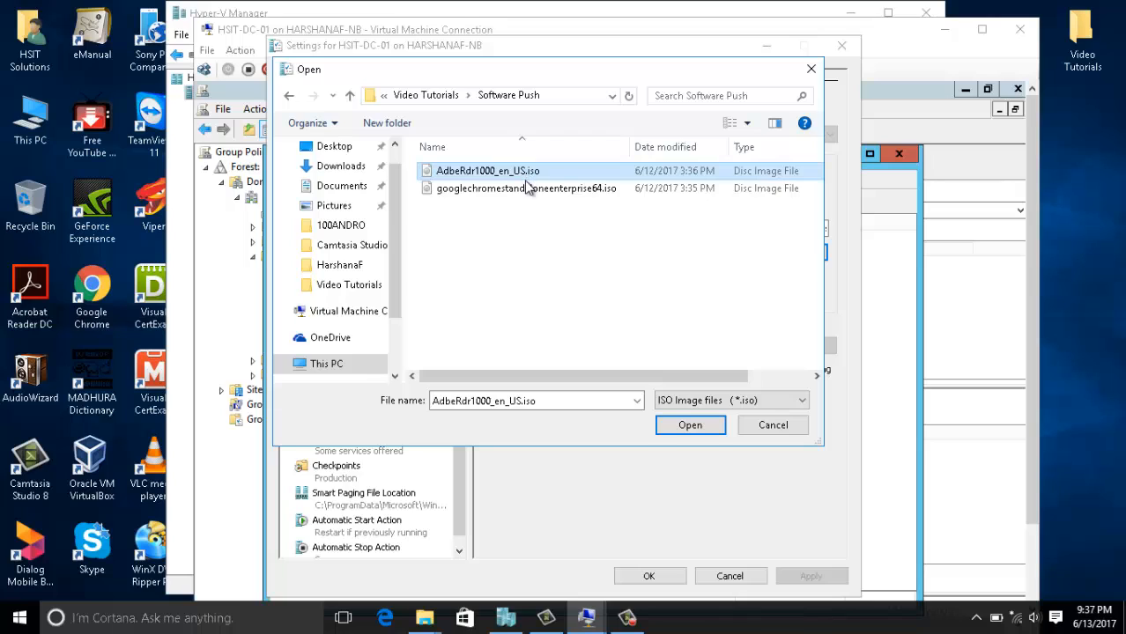
{"action": "left_click", "coordinate": [528, 194]}
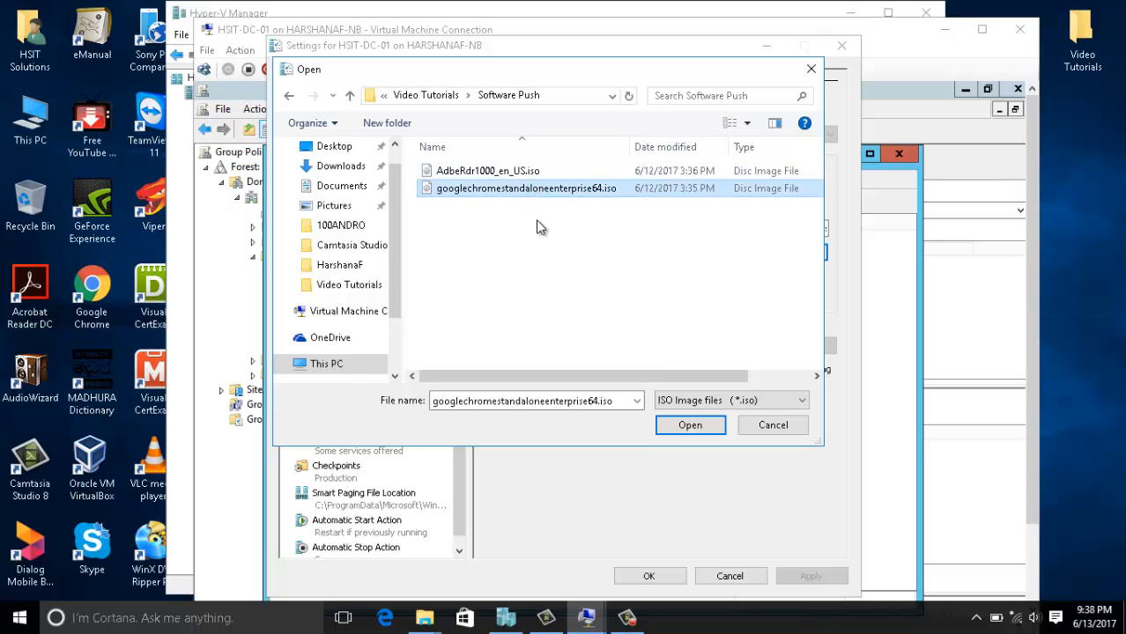
{"action": "left_click", "coordinate": [526, 173]}
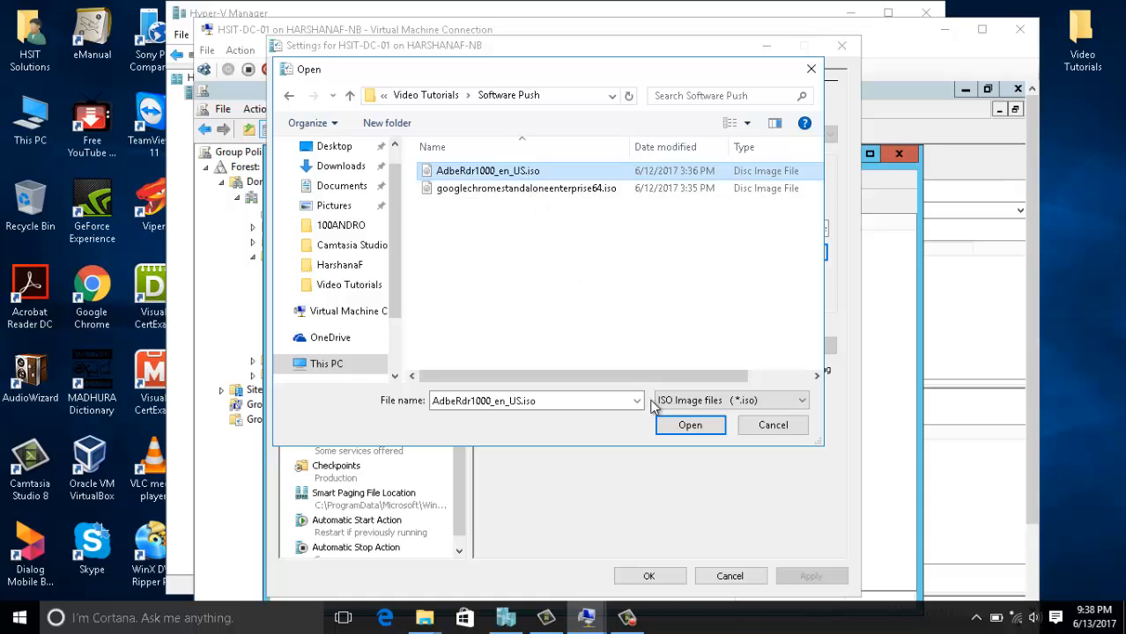
{"action": "left_click", "coordinate": [675, 426]}
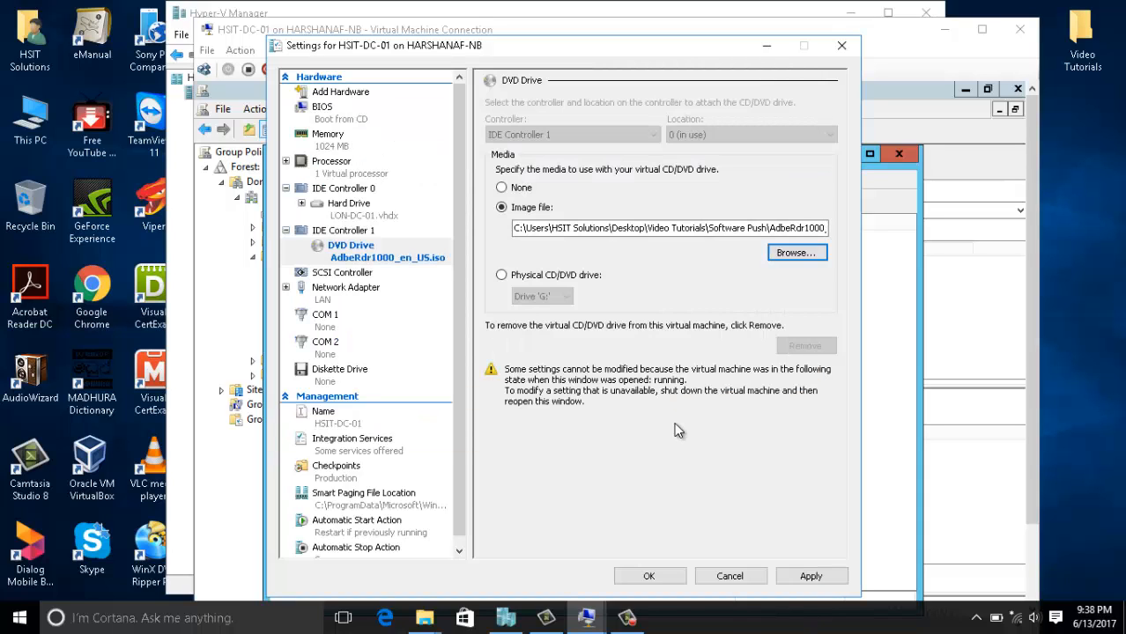
{"action": "left_click", "coordinate": [809, 575]}
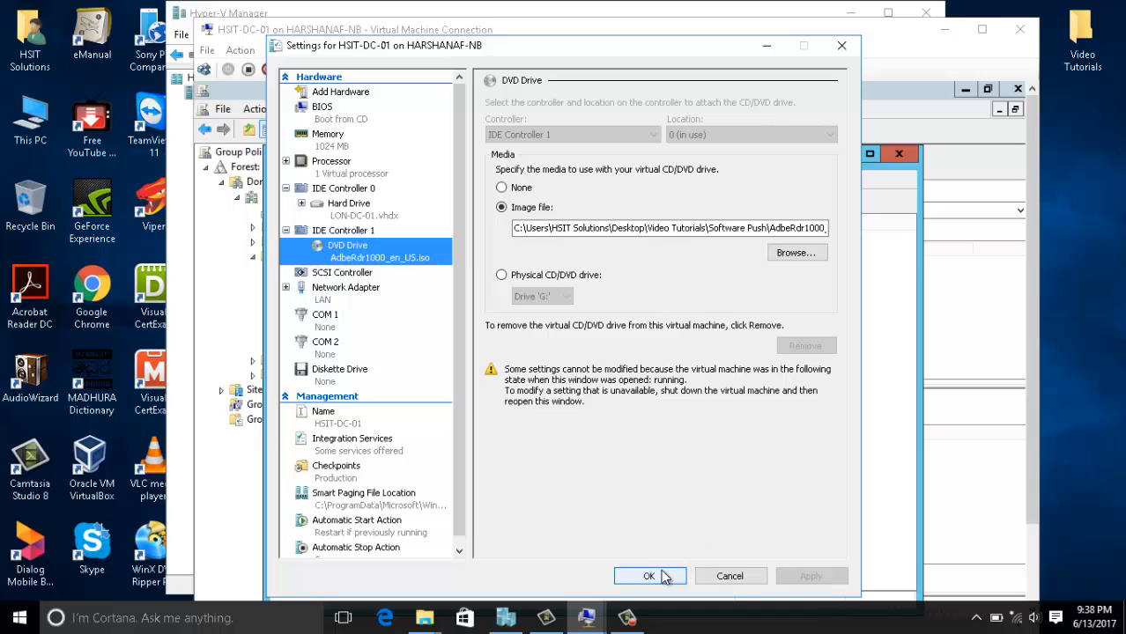
{"action": "left_click", "coordinate": [650, 576]}
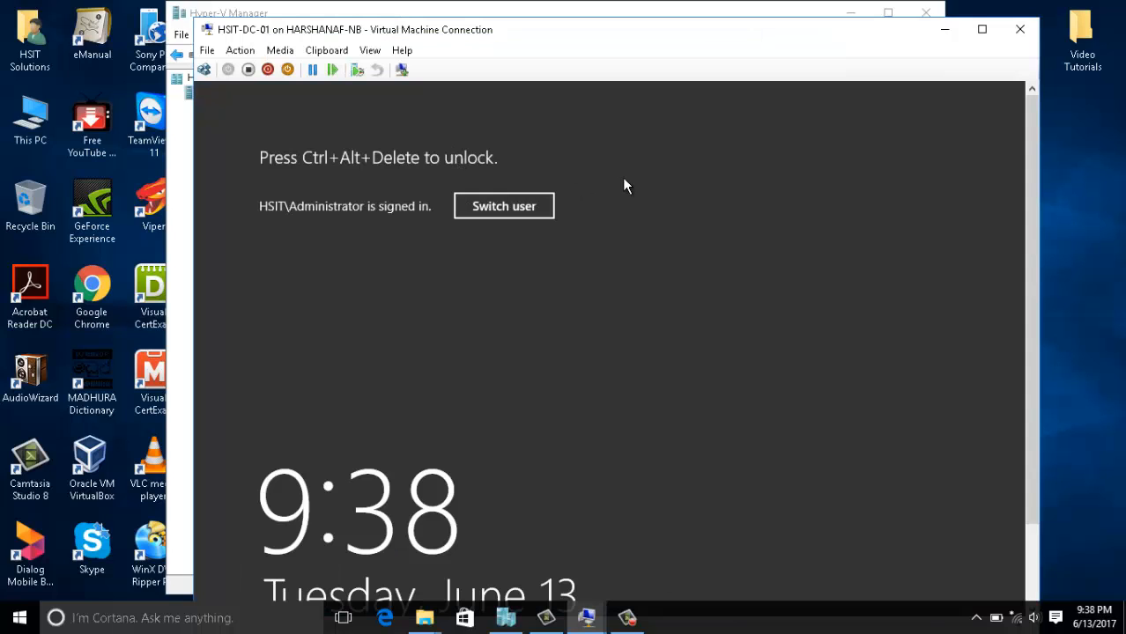
Step: Unlock HSIT-DC-01 by entering the Administrator account password, and show the virtual machine in full screen mode
{"action": "key", "text": "ctrl+alt+End"}
{"action": "type", "text": "******"}
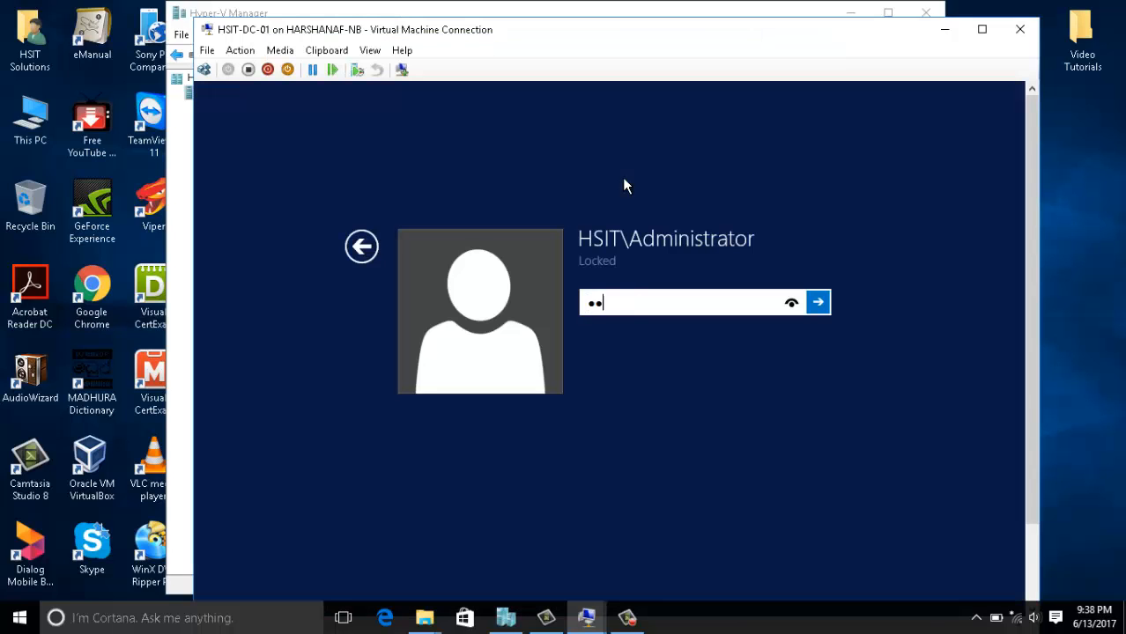
{"action": "type", "text": "******"}
{"action": "key", "text": "Return"}
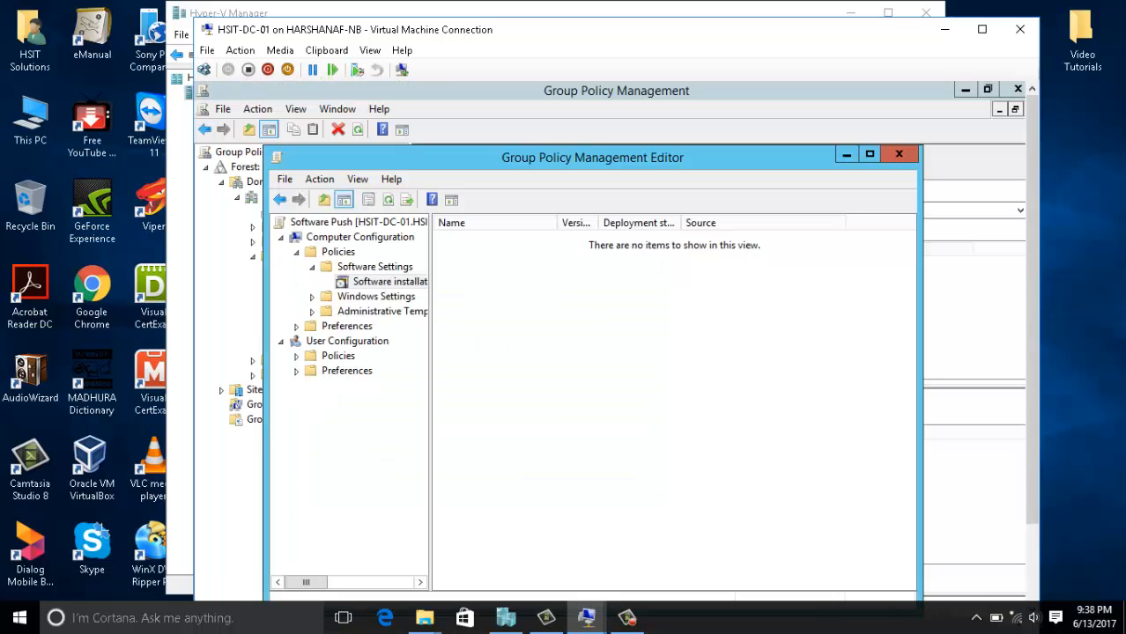
{"action": "left_click", "coordinate": [369, 50]}
{"action": "left_click", "coordinate": [382, 72]}
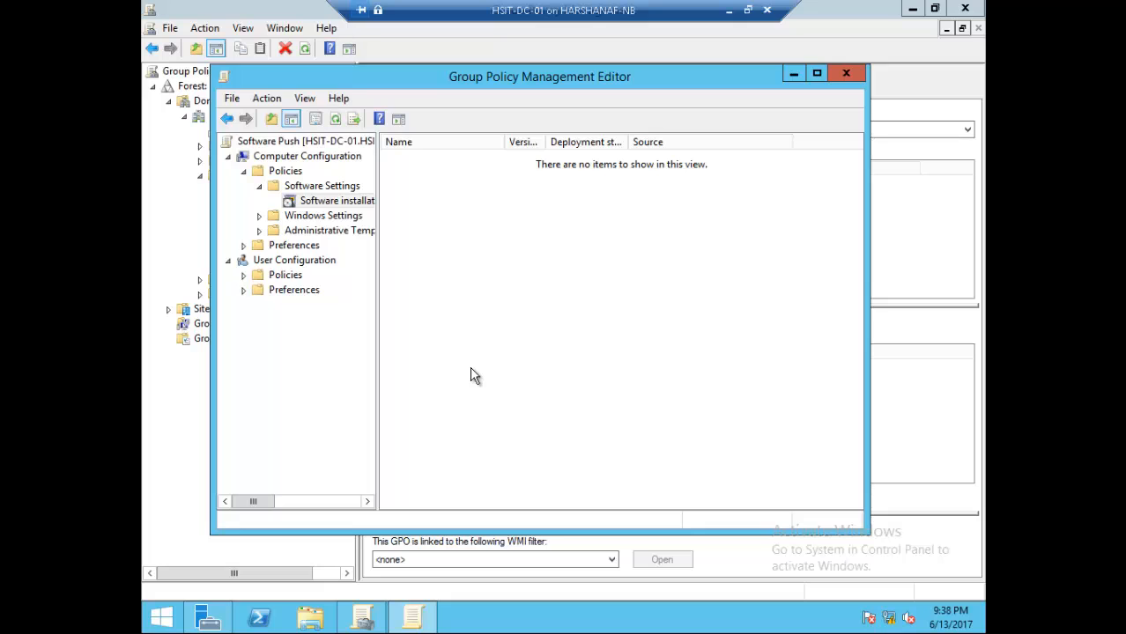
Step: Show the desktop and copy the AdbeRdr1000_en_US installer from DVD Drive (D:)
{"action": "key", "text": "super+d"}
{"action": "key", "text": "super+e"}
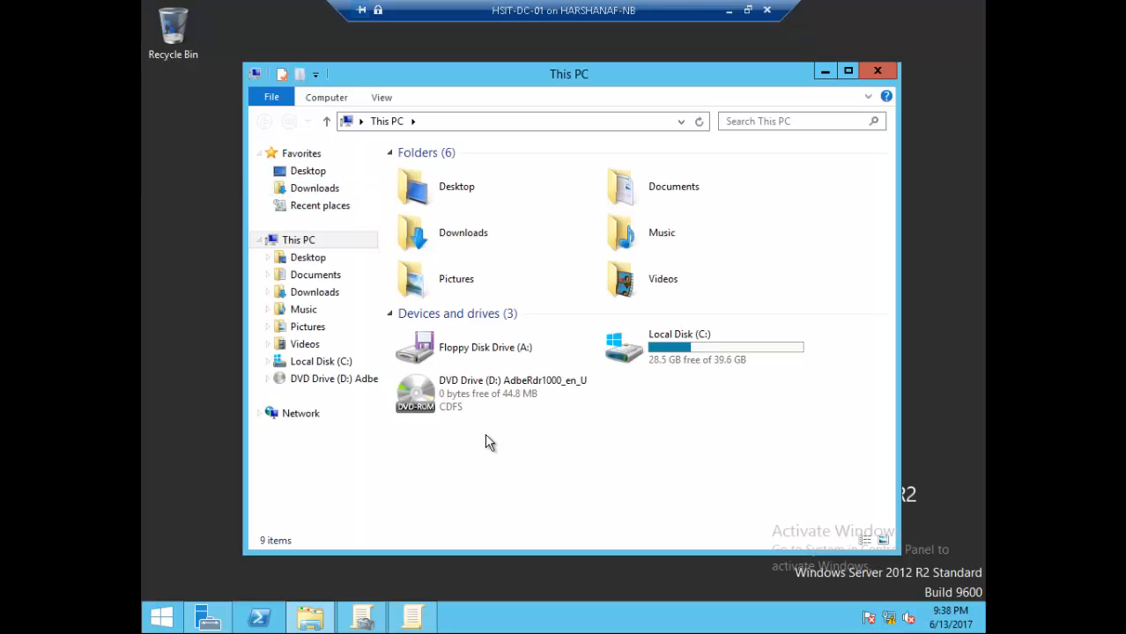
{"action": "double_click", "coordinate": [462, 387]}
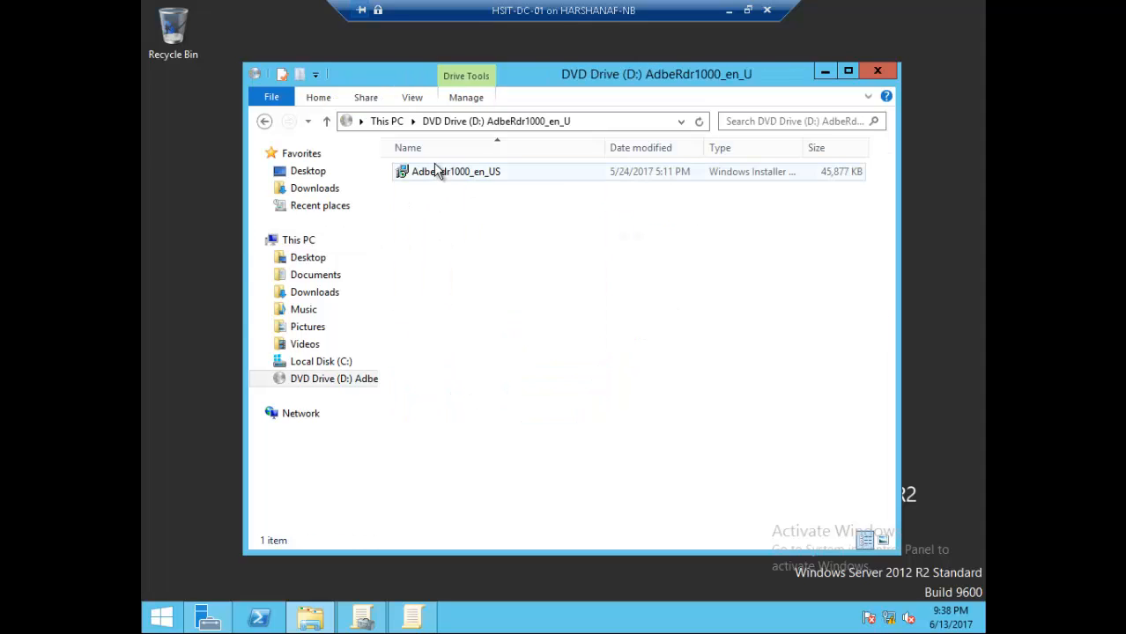
{"action": "right_click", "coordinate": [438, 180]}
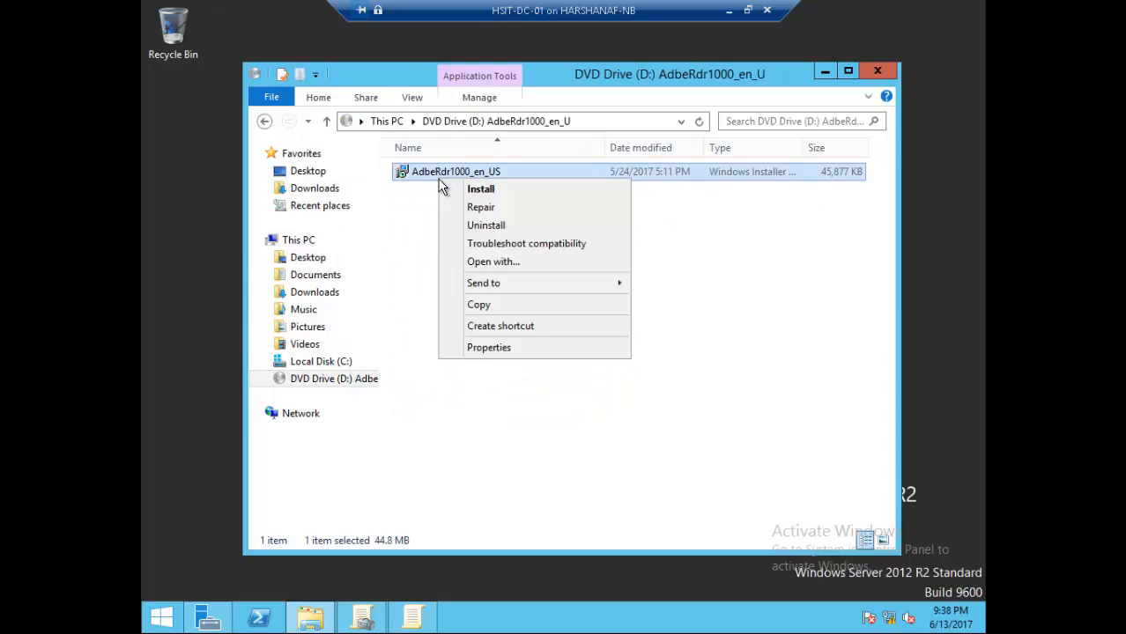
{"action": "left_click", "coordinate": [478, 305]}
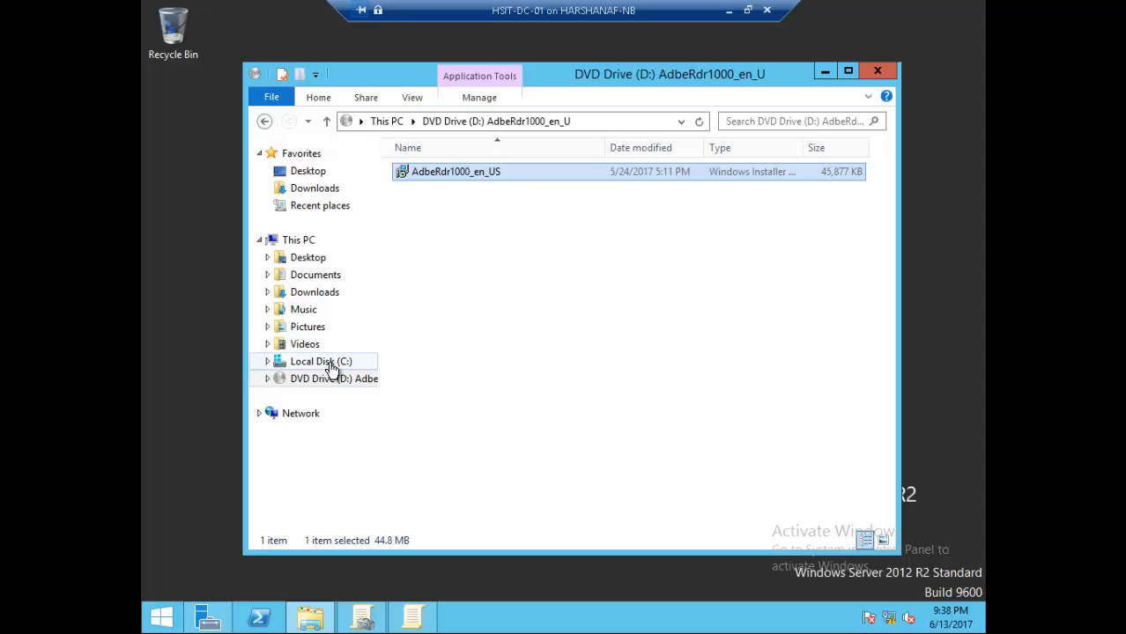
Step: Create a folder named Remote_Push on Local Disk (C:) and open it
{"action": "left_click", "coordinate": [296, 365]}
{"action": "right_click", "coordinate": [452, 340]}
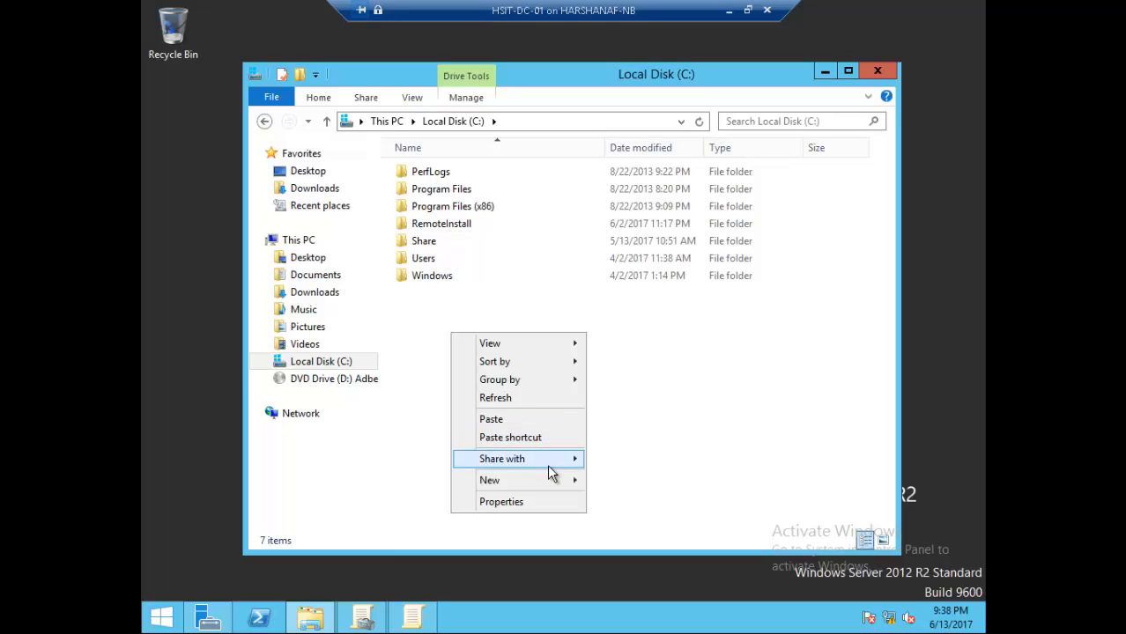
{"action": "mouse_move", "coordinate": [569, 491]}
{"action": "left_click", "coordinate": [604, 480]}
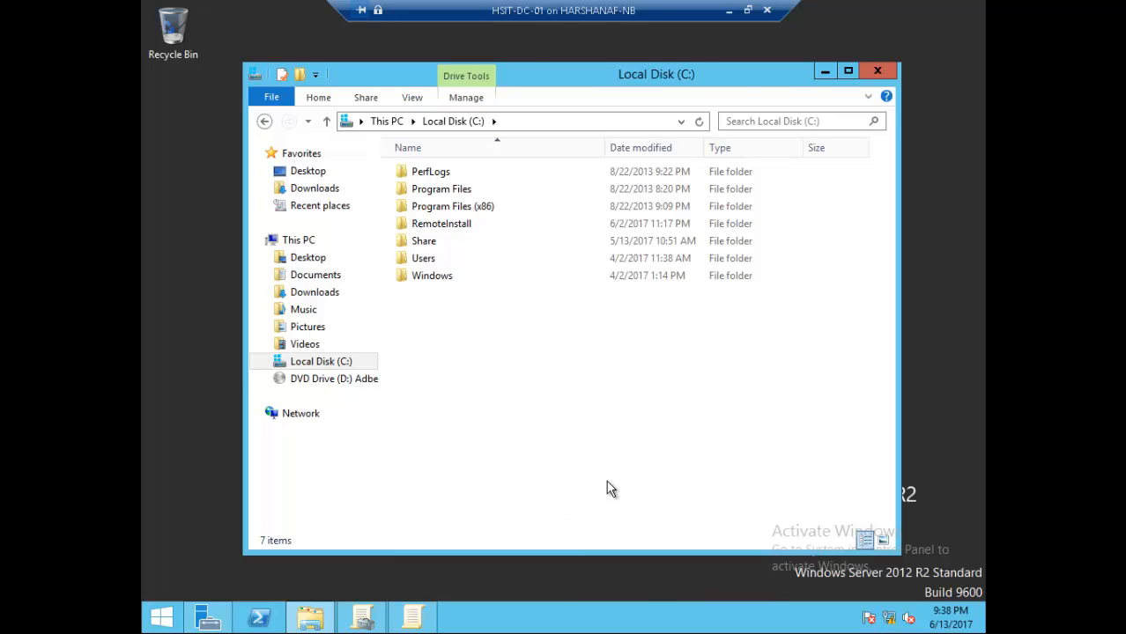
{"action": "type", "text": "Re"}
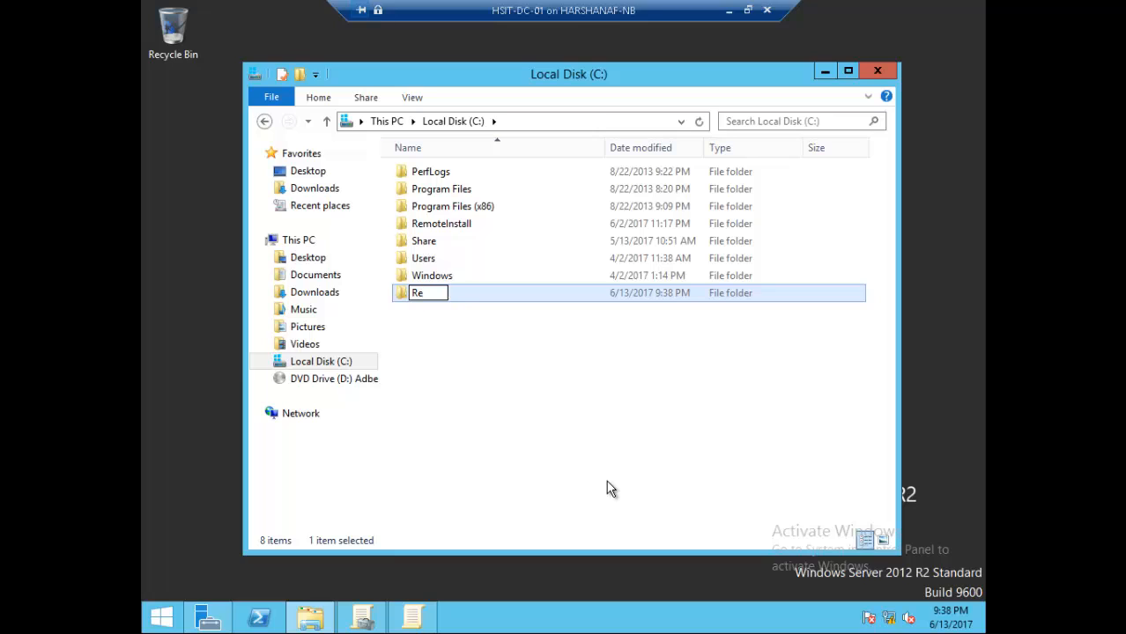
{"action": "type", "text": "mote_Push"}
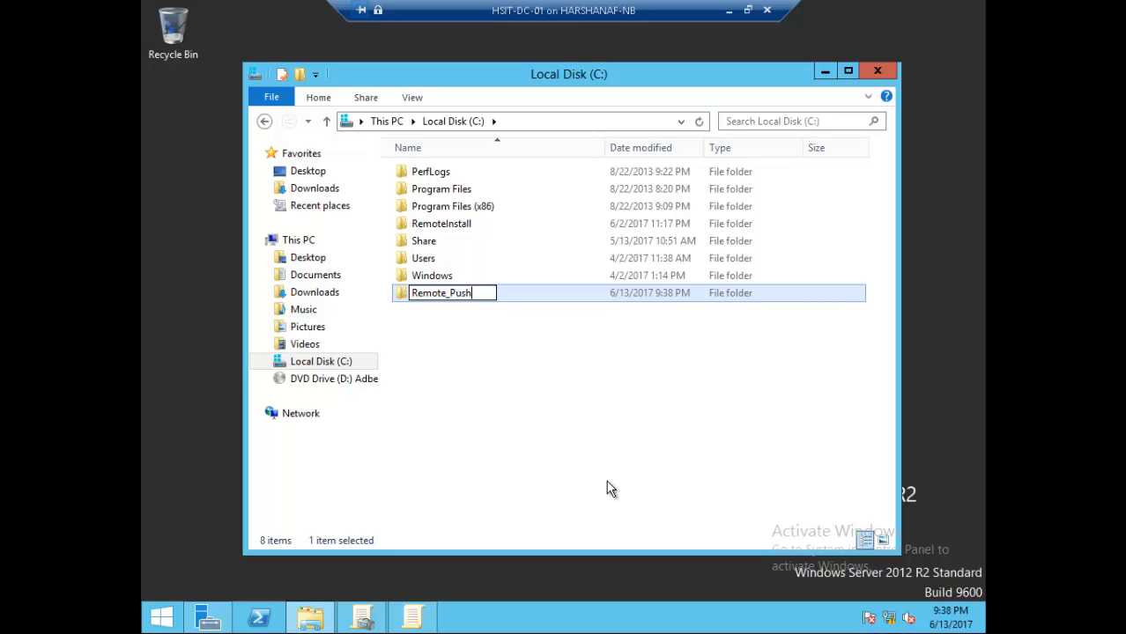
{"action": "key", "text": "Return"}
{"action": "key", "text": "Return"}
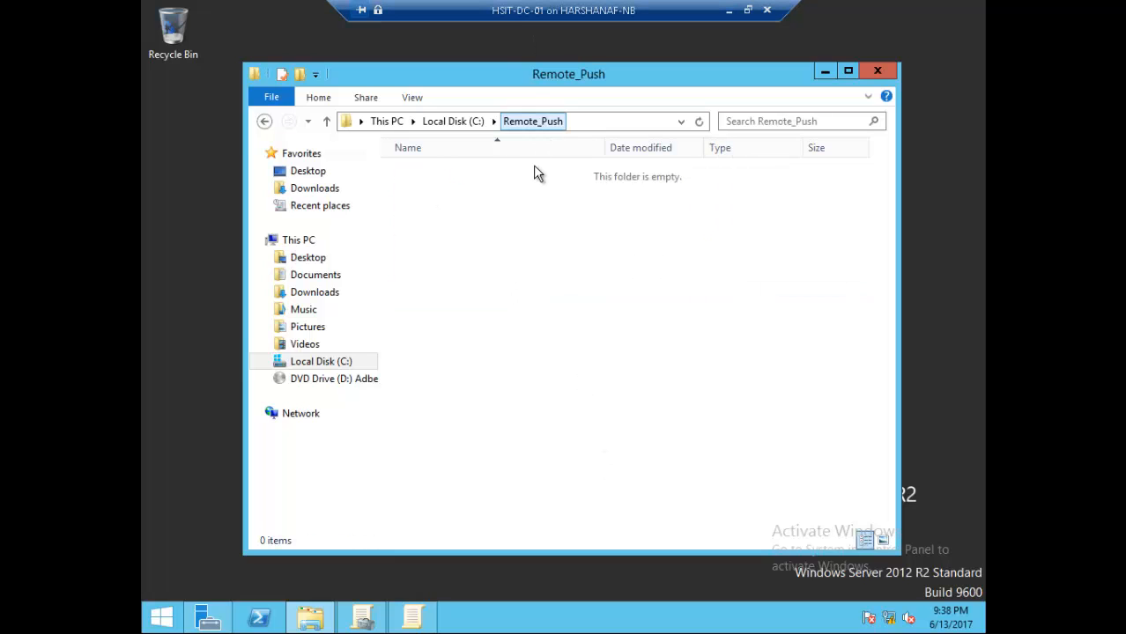
Step: Paste the copied AdbeRdr1000_en_US installer into the Remote_Push folder
{"action": "right_click", "coordinate": [512, 221]}
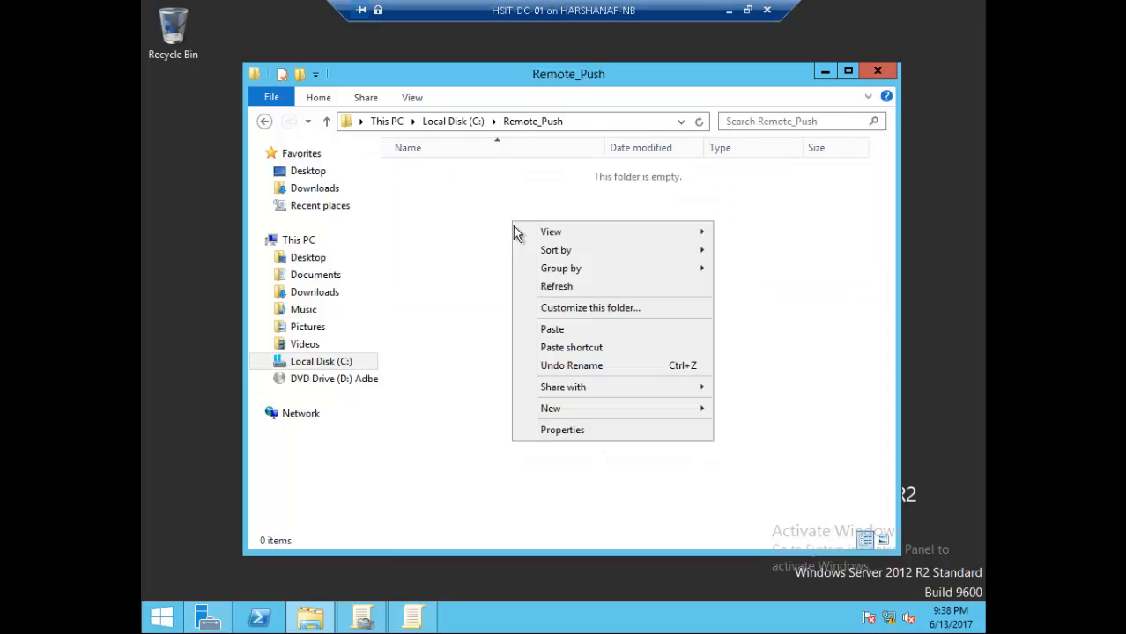
{"action": "left_click", "coordinate": [553, 329]}
{"action": "left_click", "coordinate": [520, 291]}
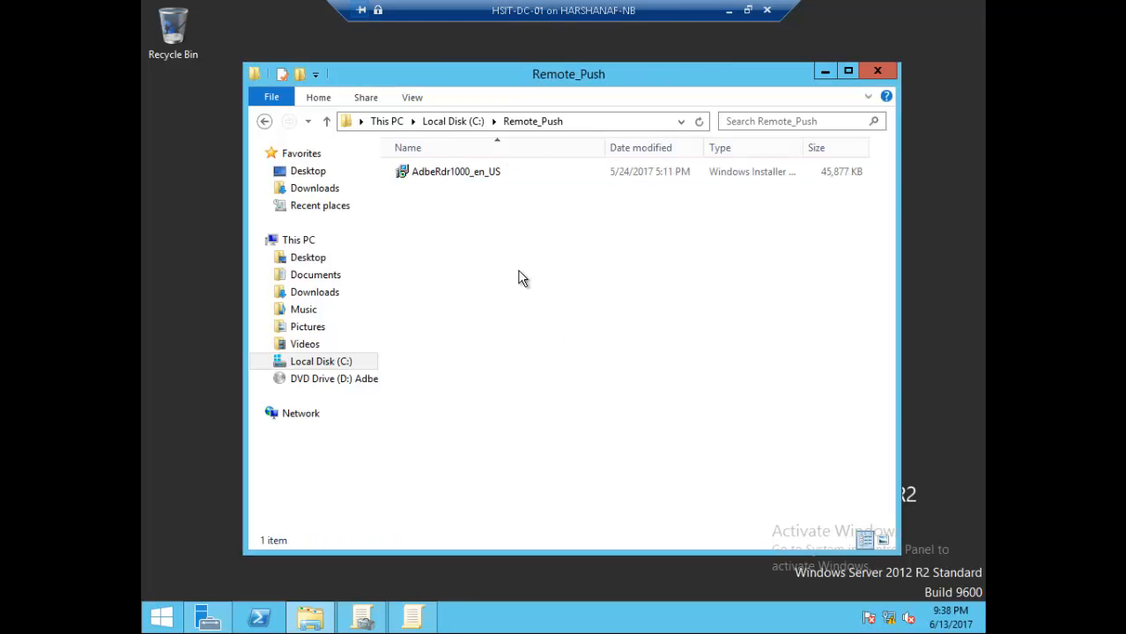
Step: Leave full screen mode and attach googlechromestandaloneenterprise64.iso as the image file of the HSIT-DC-01 DVD drive, applying the change
{"action": "left_click", "coordinate": [744, 11]}
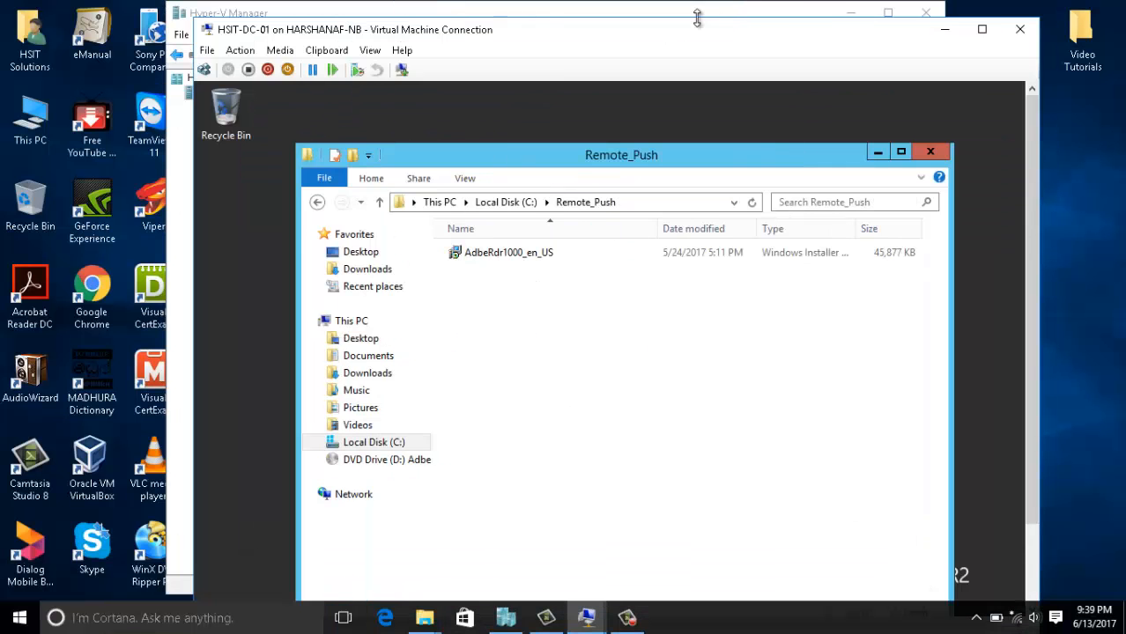
{"action": "left_click", "coordinate": [207, 51]}
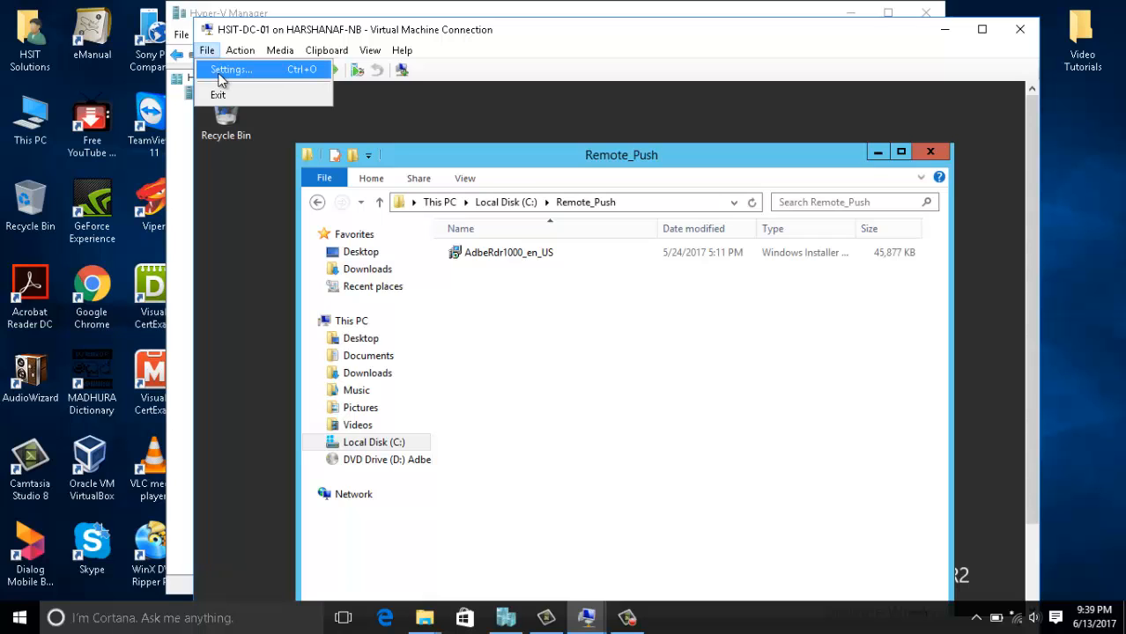
{"action": "left_click", "coordinate": [220, 72]}
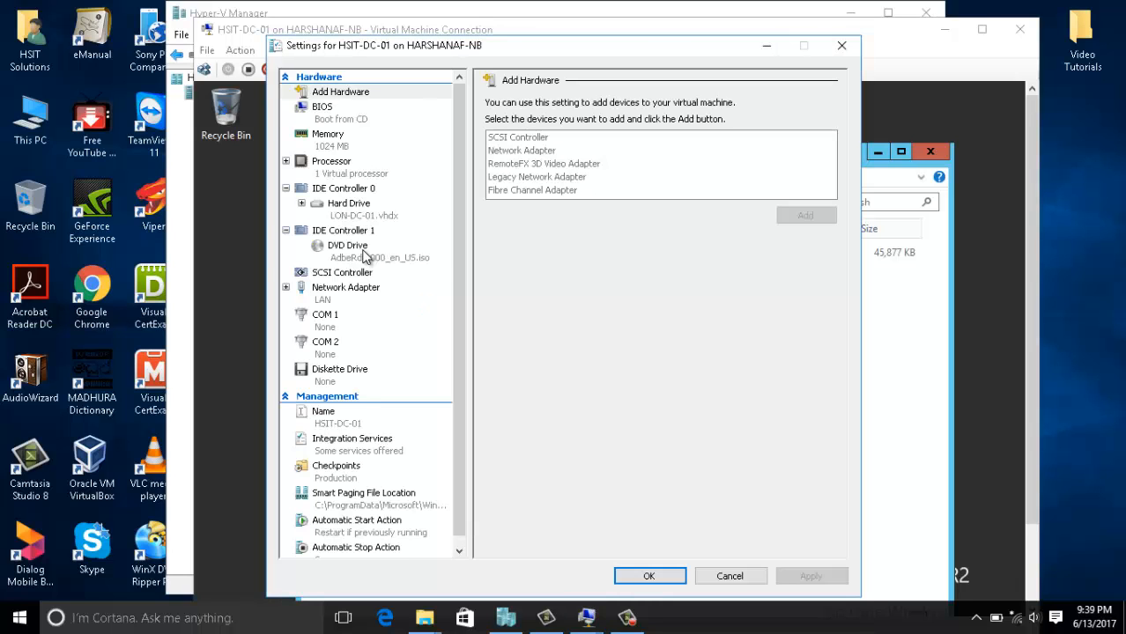
{"action": "left_click", "coordinate": [366, 255]}
{"action": "left_click", "coordinate": [795, 254]}
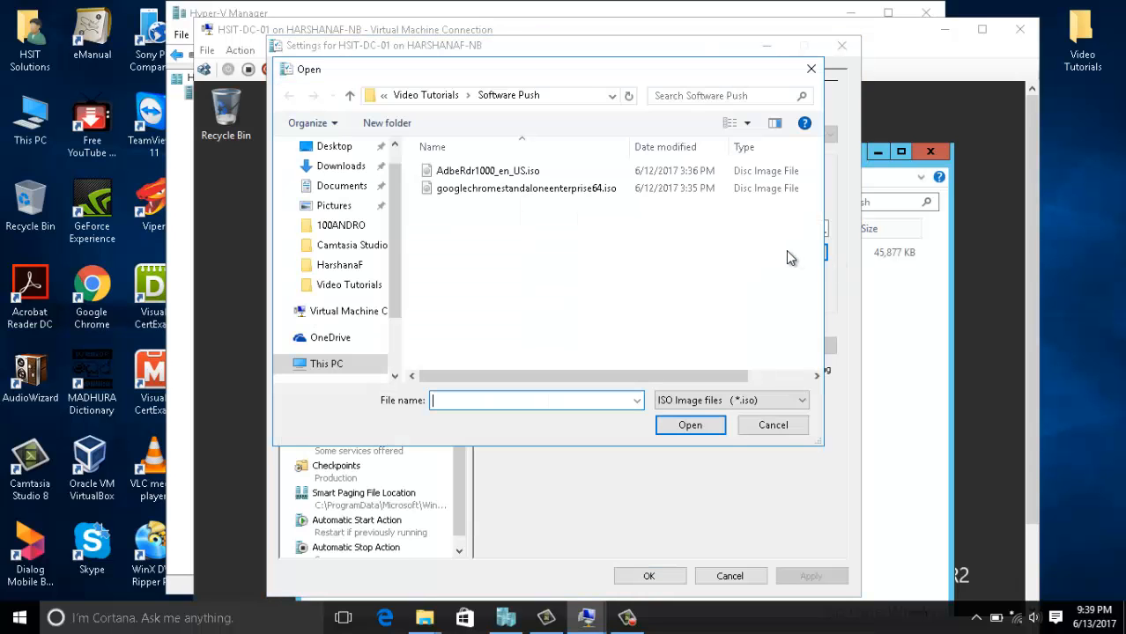
{"action": "double_click", "coordinate": [572, 193]}
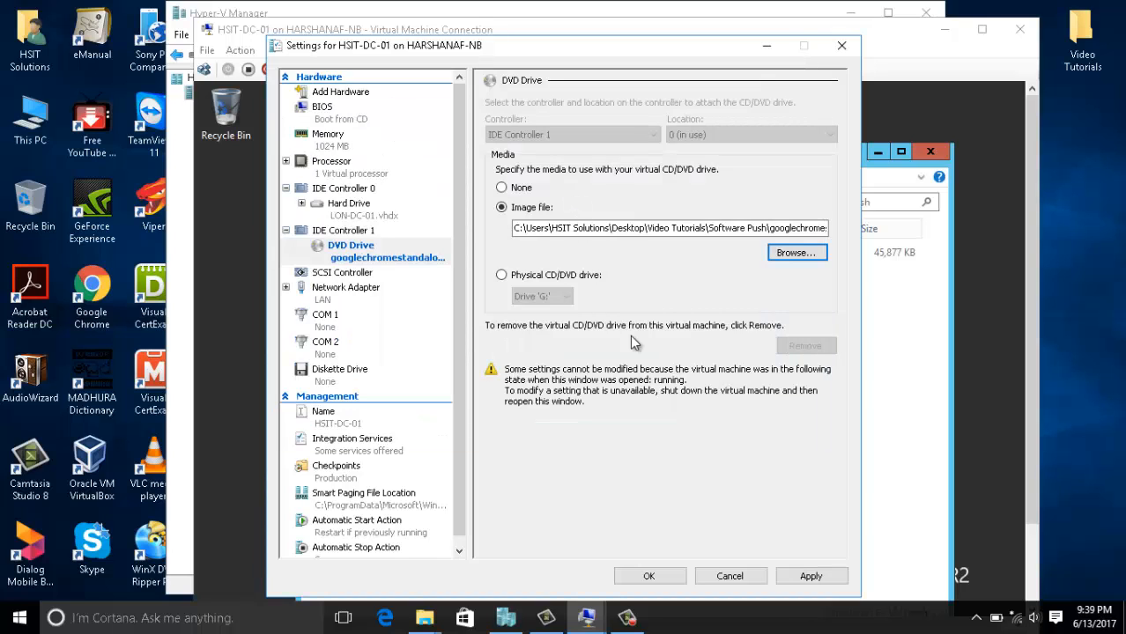
{"action": "left_click", "coordinate": [802, 577]}
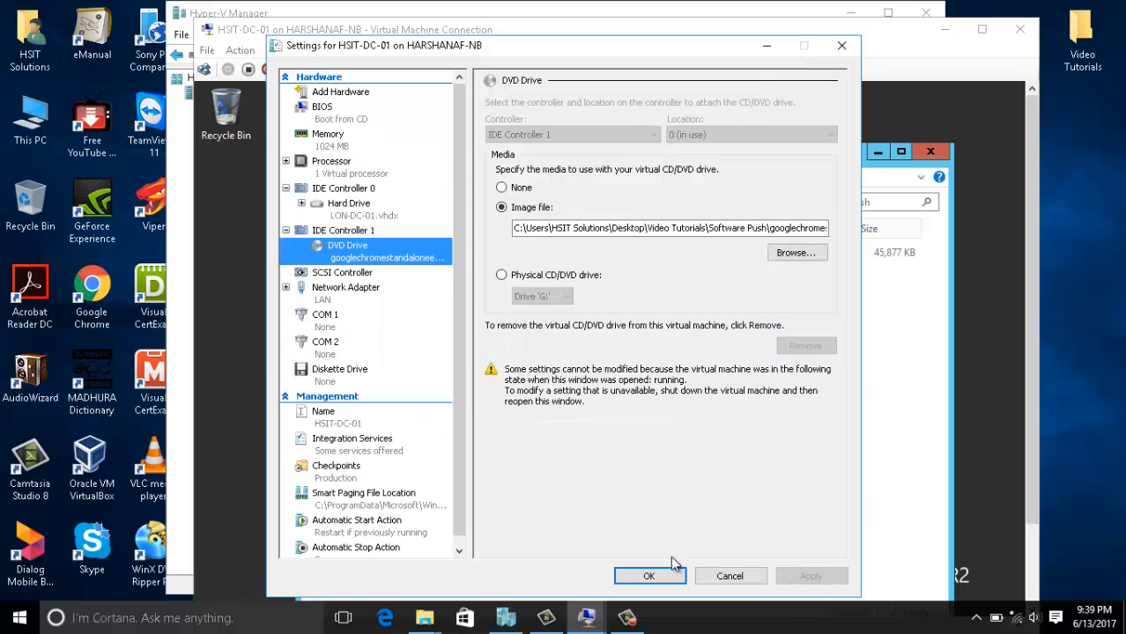
{"action": "left_click", "coordinate": [650, 576]}
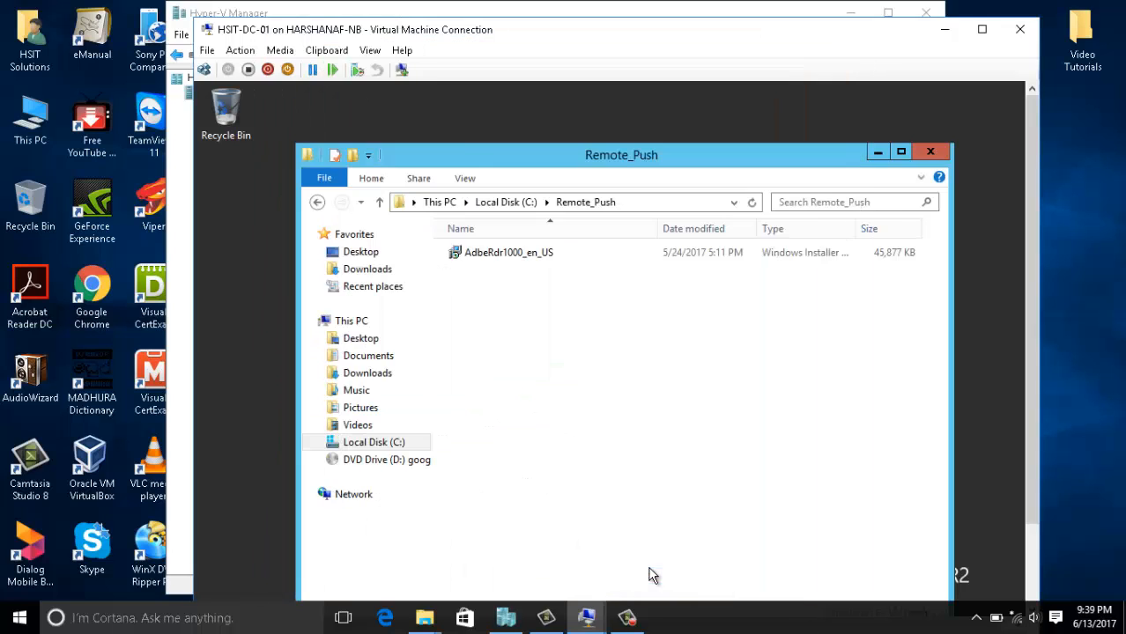
Step: Return to full screen mode and copy the googlechromestandaloneenterprise64 installer from DVD Drive (D:)
{"action": "left_click", "coordinate": [369, 51]}
{"action": "left_click", "coordinate": [386, 69]}
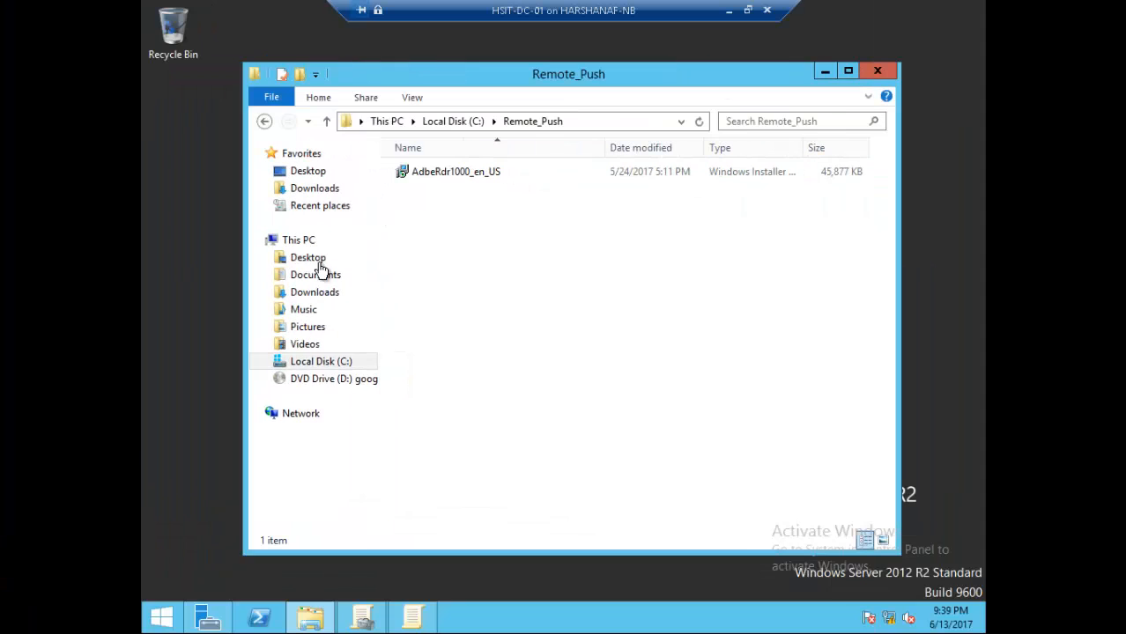
{"action": "left_click", "coordinate": [319, 383]}
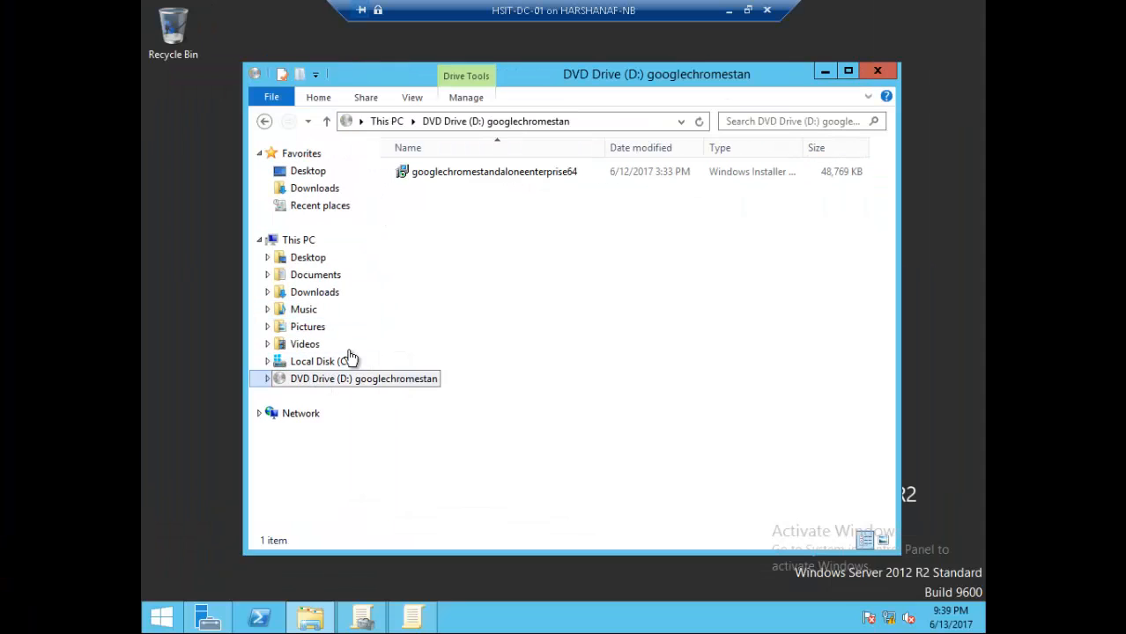
{"action": "right_click", "coordinate": [467, 172]}
{"action": "left_click", "coordinate": [505, 294]}
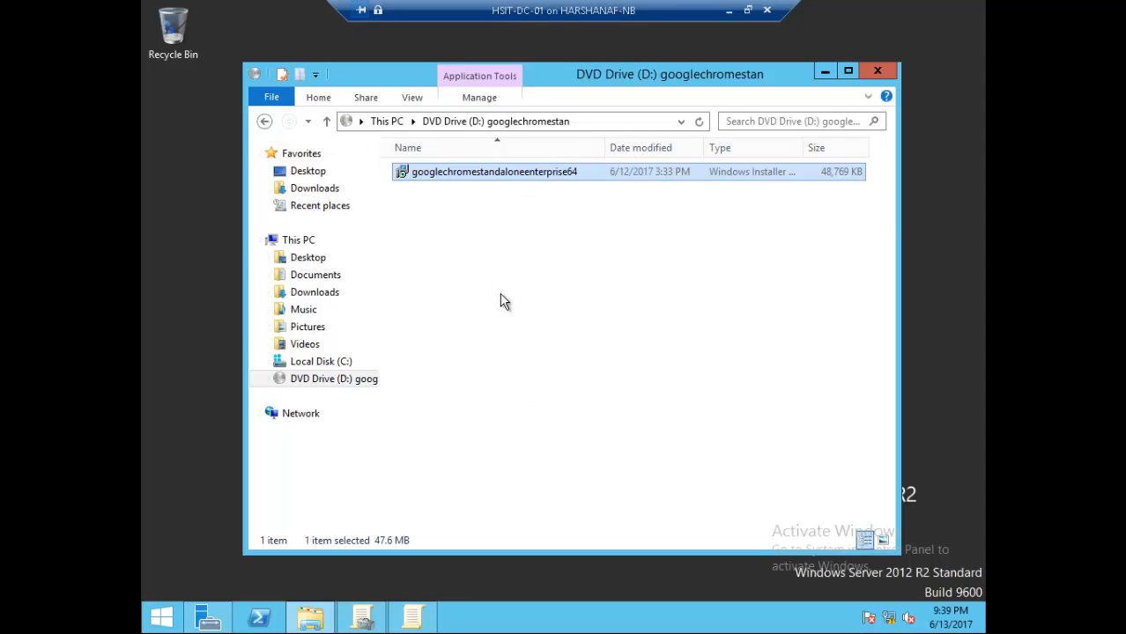
Step: Paste the googlechromestandaloneenterprise64 installer into the Remote_Push folder on Local Disk (C:)
{"action": "left_click", "coordinate": [339, 365]}
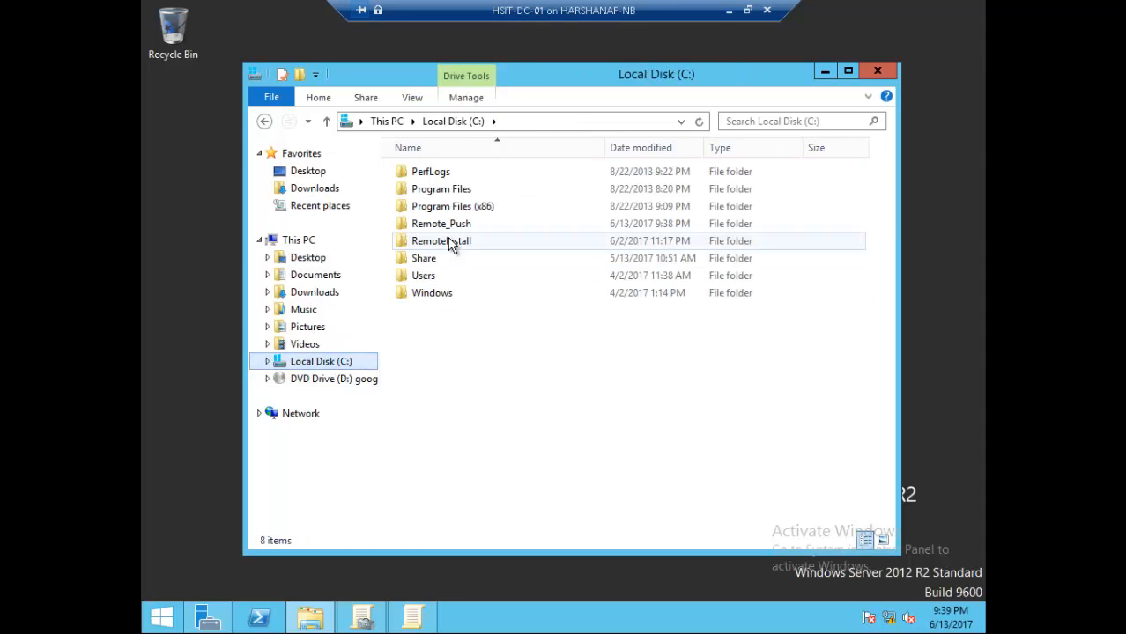
{"action": "double_click", "coordinate": [453, 224]}
{"action": "right_click", "coordinate": [454, 229]}
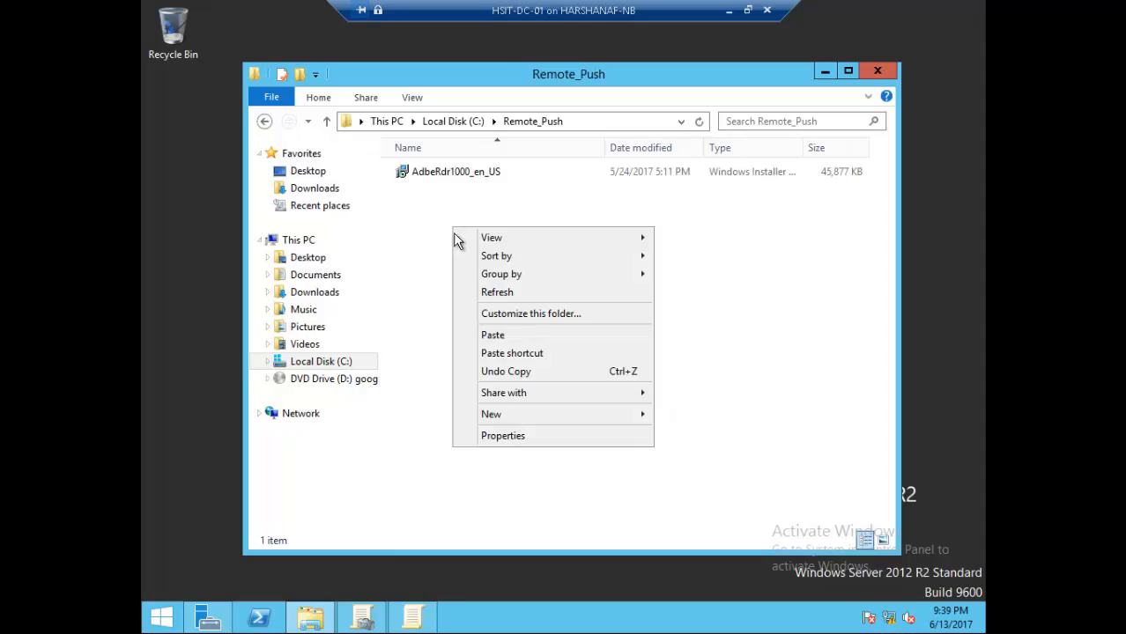
{"action": "left_click", "coordinate": [480, 333]}
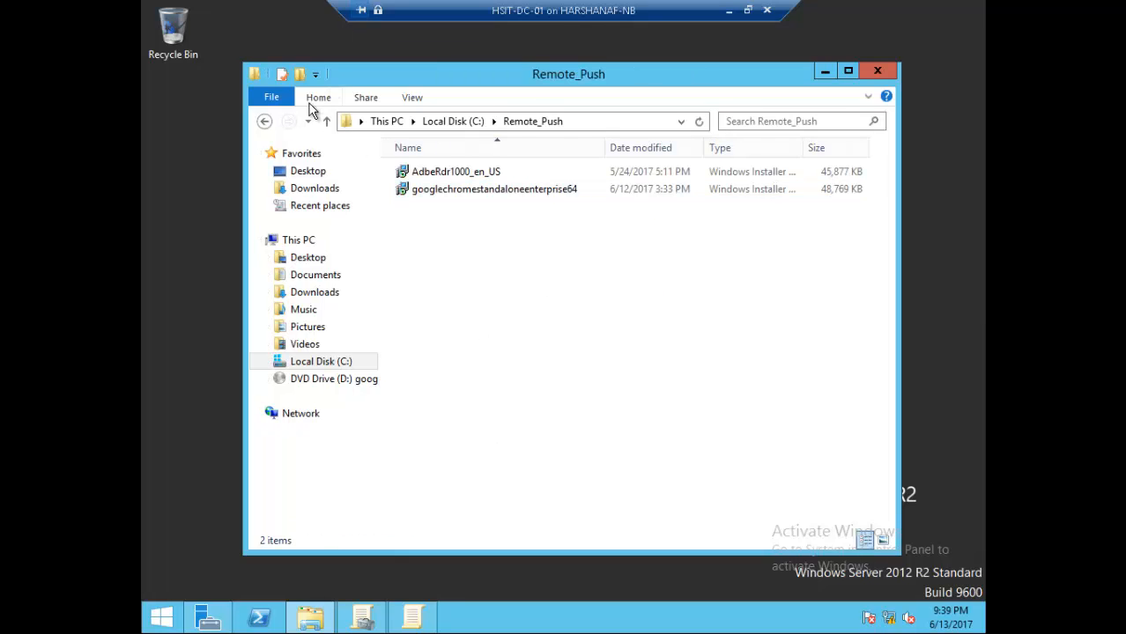
Step: Go back to Local Disk (C:) and enable advanced sharing of the Remote_Push folder under the share name Remote_Push
{"action": "left_click", "coordinate": [265, 121]}
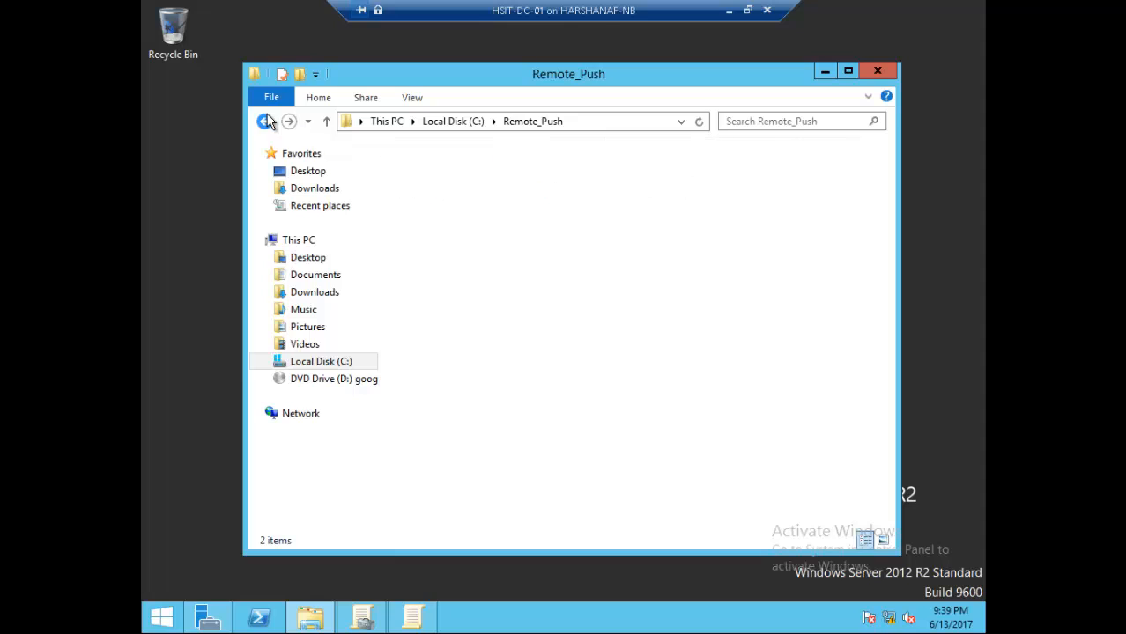
{"action": "left_click", "coordinate": [457, 381]}
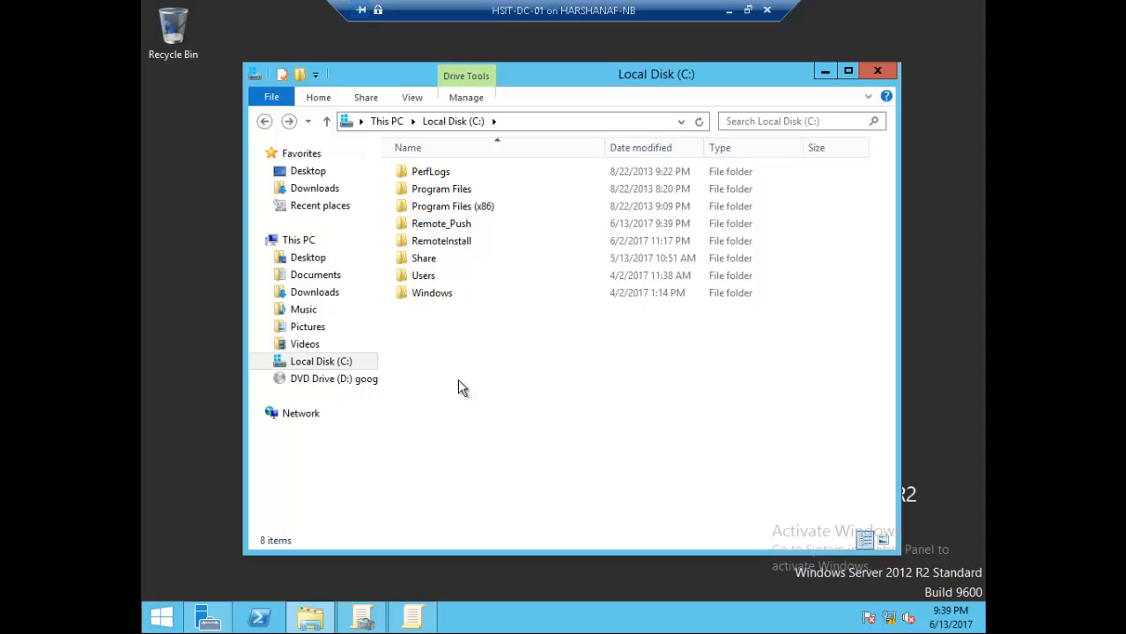
{"action": "left_click", "coordinate": [444, 222]}
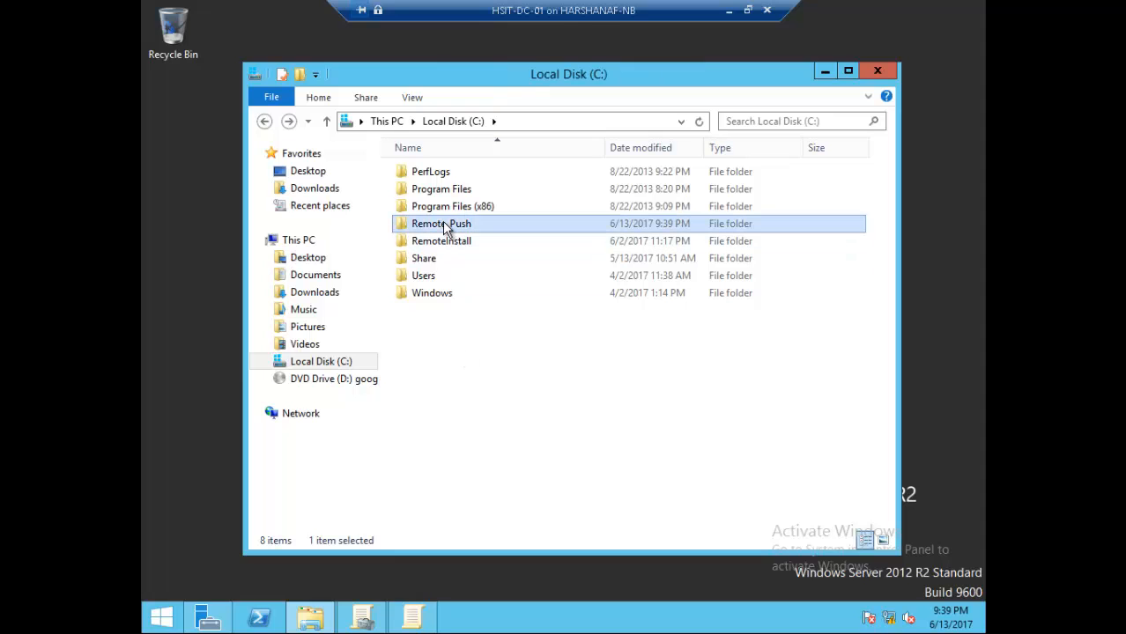
{"action": "right_click", "coordinate": [442, 222]}
{"action": "left_click", "coordinate": [489, 486]}
{"action": "left_click_drag", "start_coordinate": [567, 210], "coordinate": [593, 110]}
{"action": "left_click", "coordinate": [539, 138]}
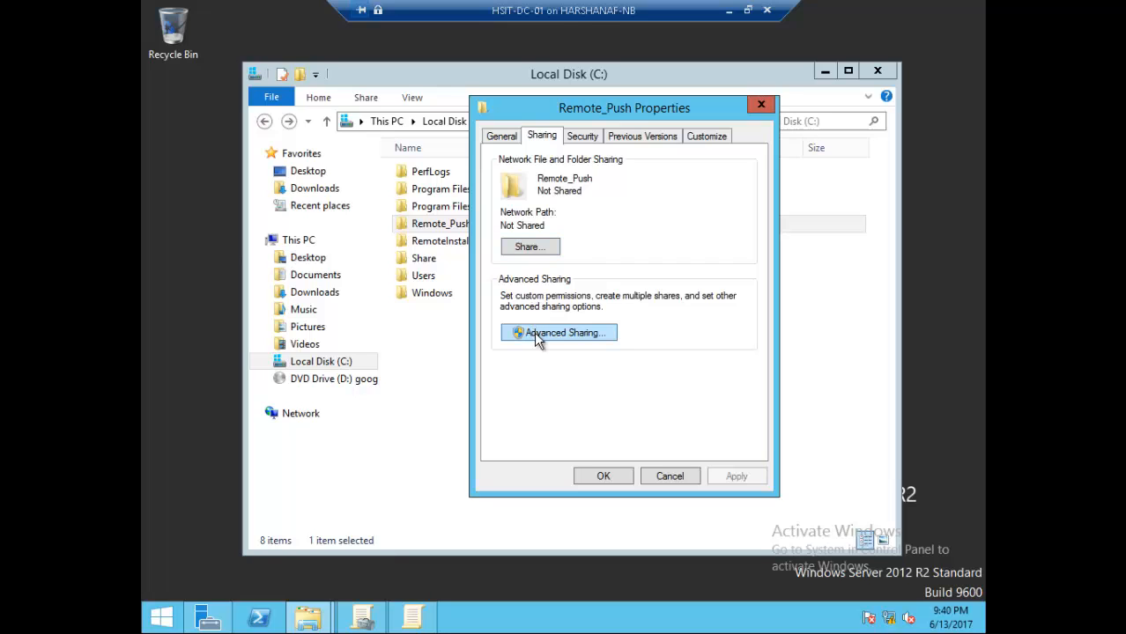
{"action": "left_click", "coordinate": [543, 169]}
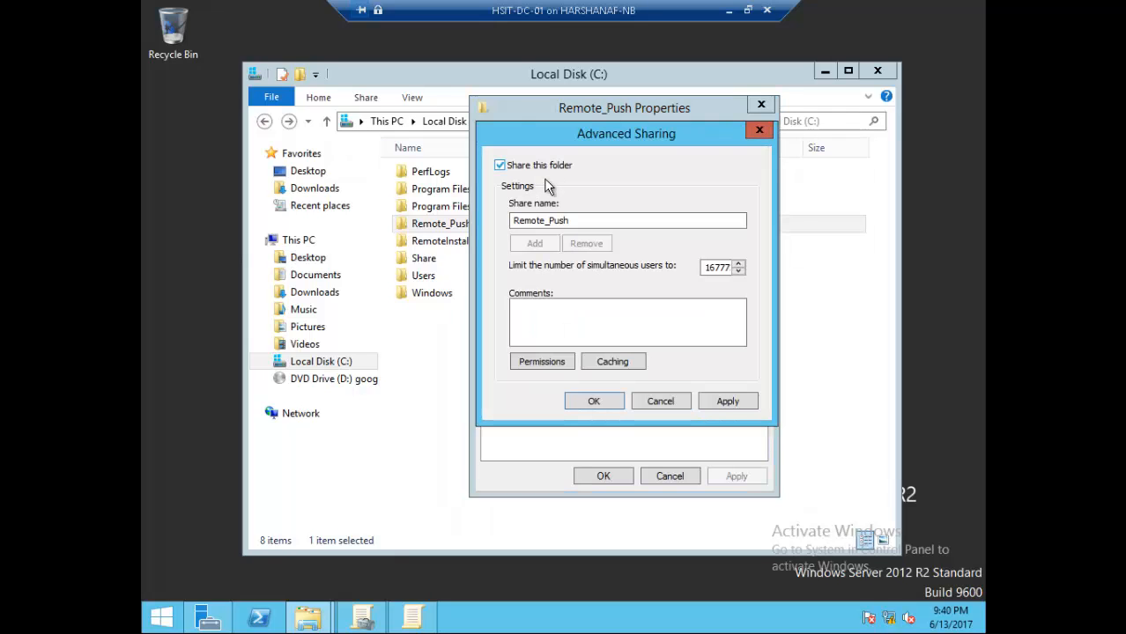
Step: Allow Everyone Full Control in the share permissions of Remote_Push and apply the change
{"action": "left_click", "coordinate": [564, 362]}
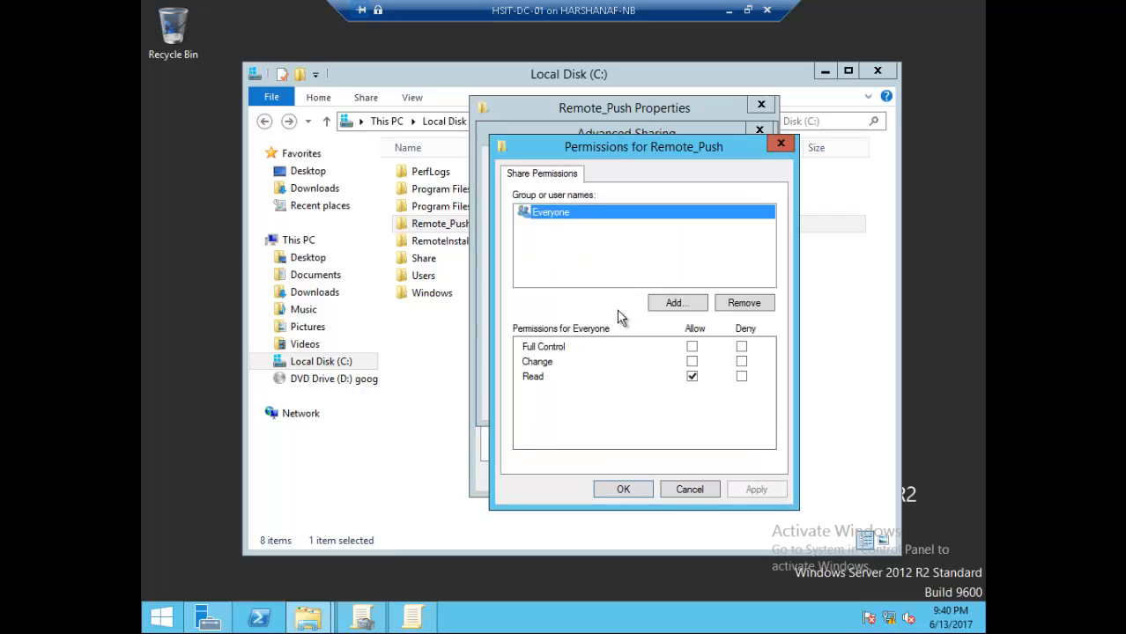
{"action": "left_click", "coordinate": [693, 348]}
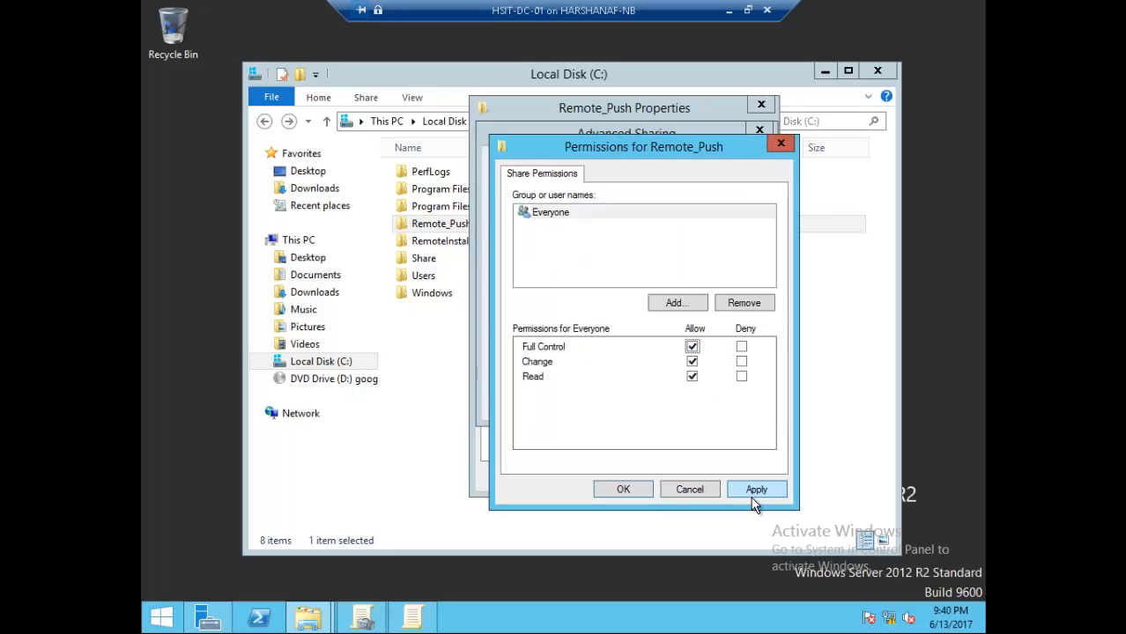
{"action": "left_click", "coordinate": [753, 493]}
{"action": "left_click", "coordinate": [627, 490]}
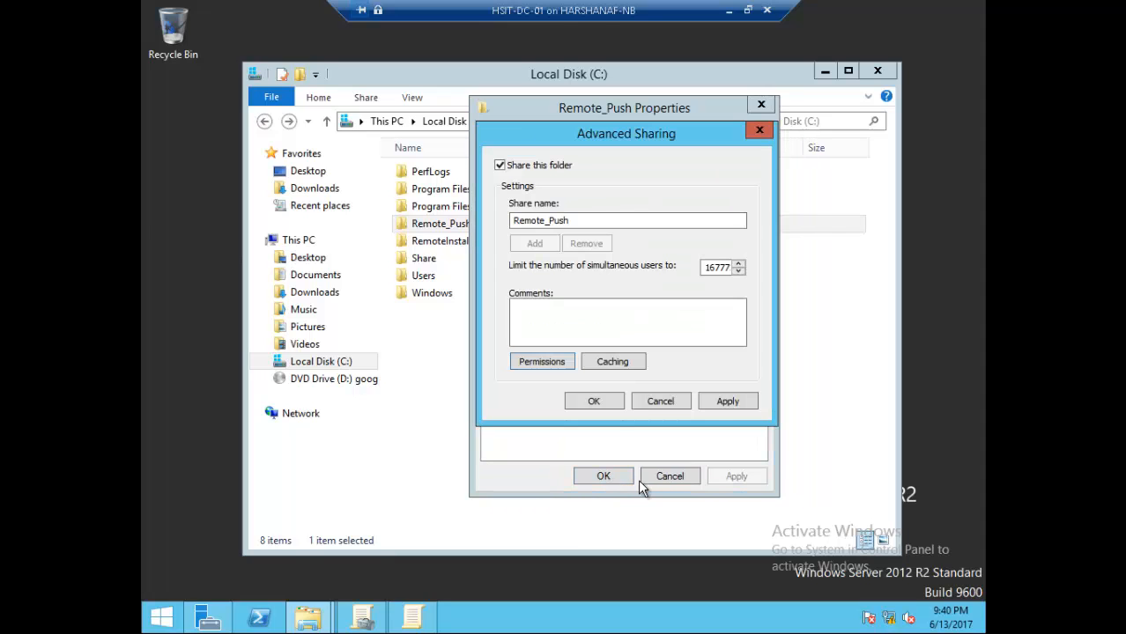
Step: Apply and confirm the advanced sharing settings of the Remote_Push folder
{"action": "left_click", "coordinate": [719, 404]}
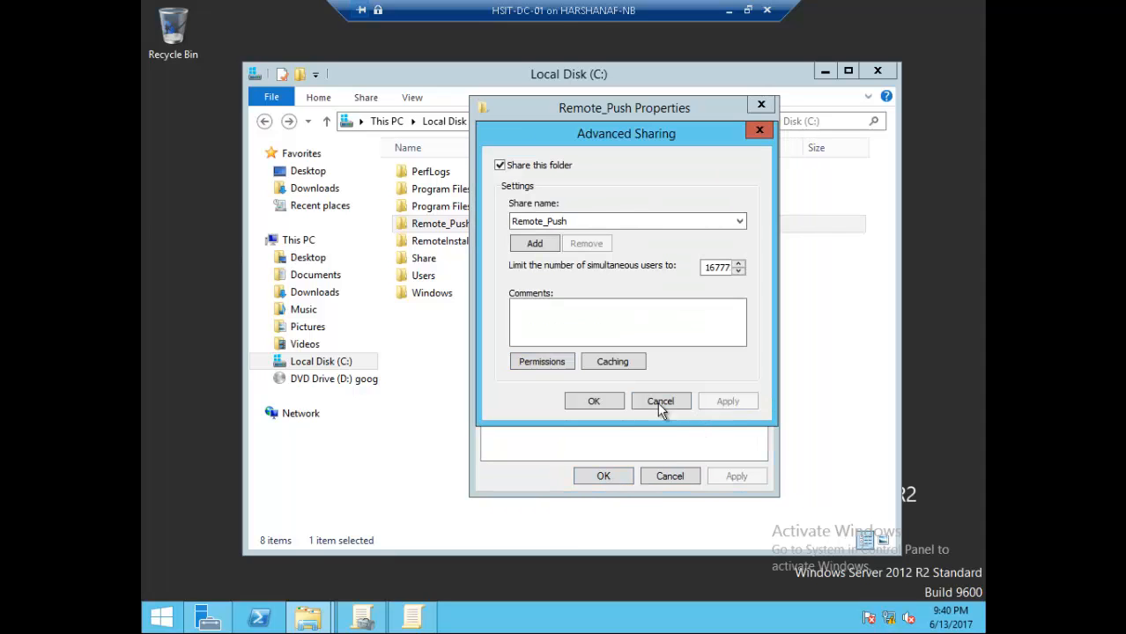
{"action": "left_click", "coordinate": [592, 401]}
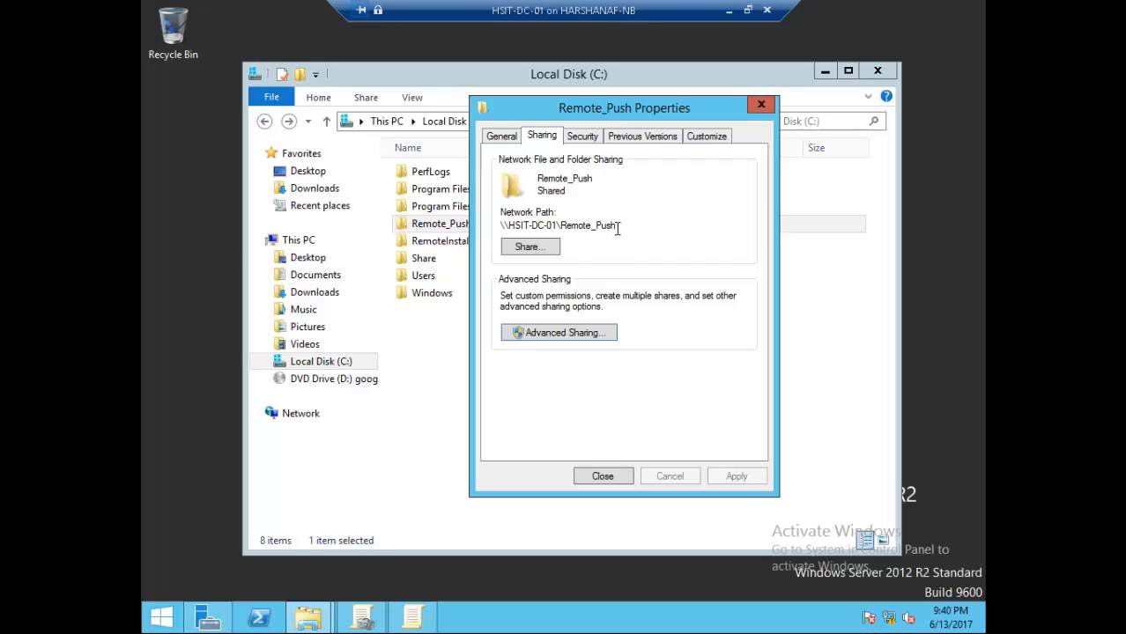
Step: Copy the Remote_Push network path, close the folder's properties, and switch to the Group Policy Management Editor
{"action": "left_click_drag", "start_coordinate": [616, 227], "coordinate": [507, 229]}
{"action": "right_click", "coordinate": [521, 230]}
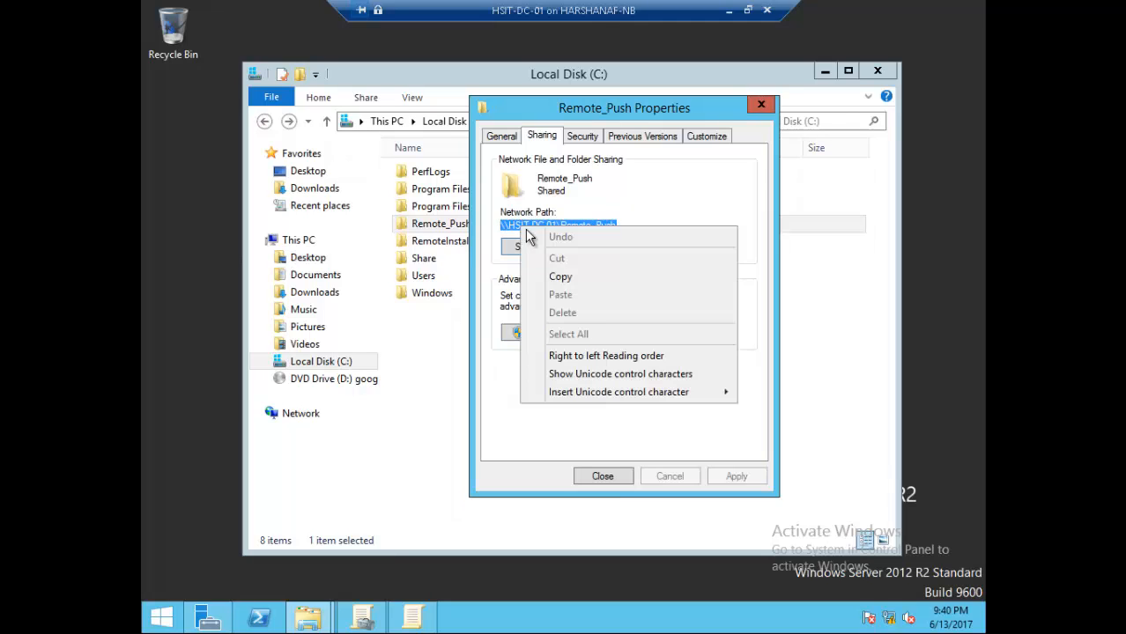
{"action": "left_click", "coordinate": [551, 276]}
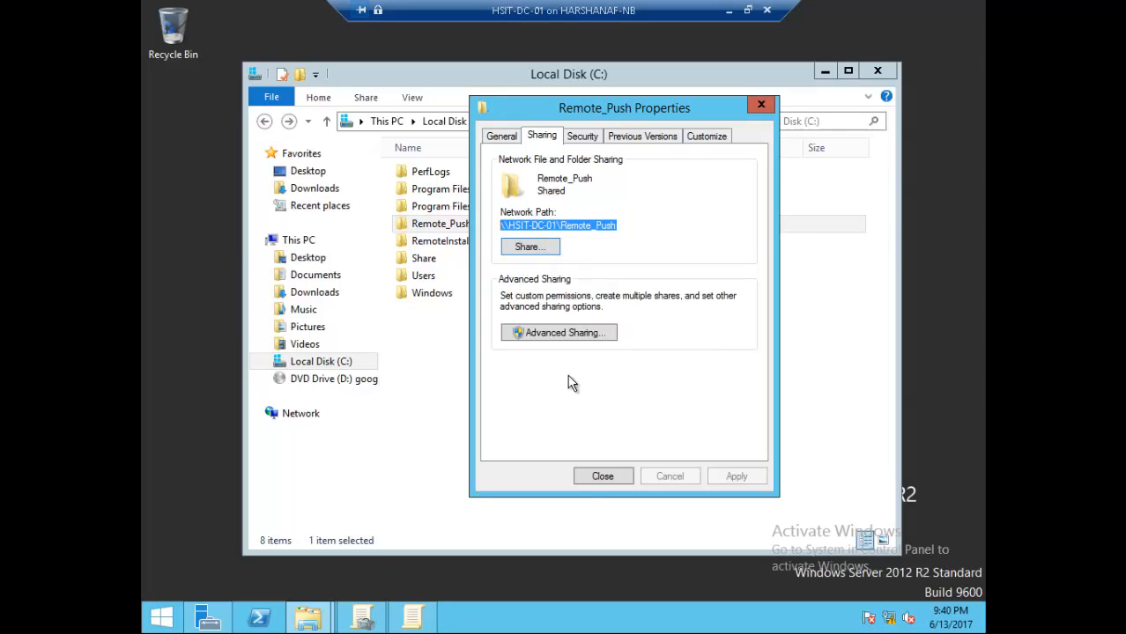
{"action": "left_click", "coordinate": [603, 476]}
{"action": "left_click", "coordinate": [527, 413]}
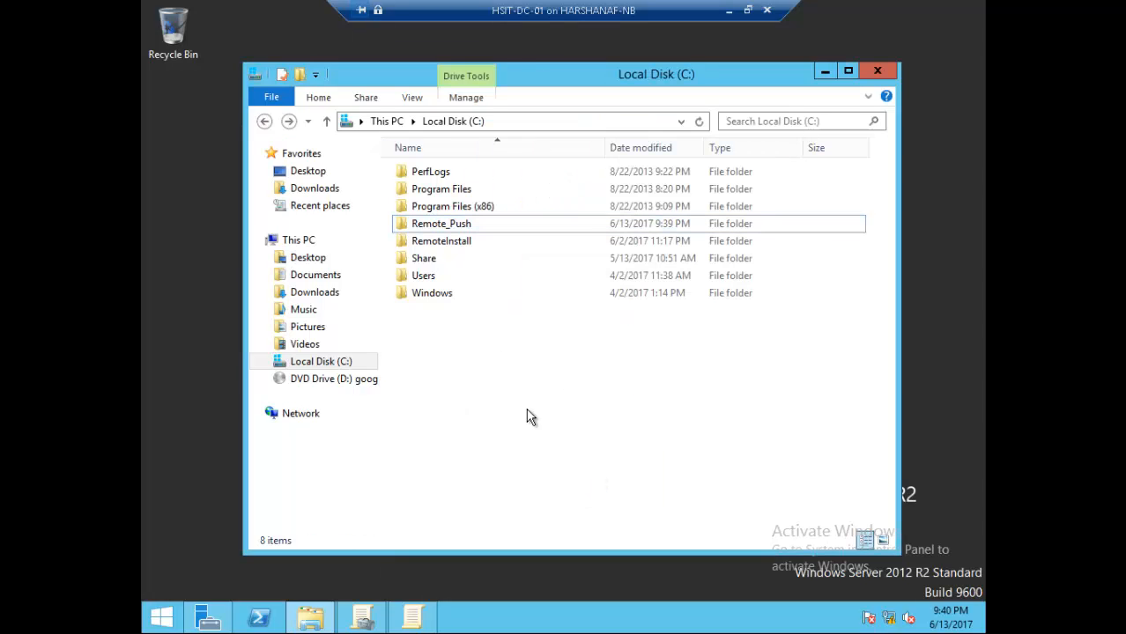
{"action": "left_click", "coordinate": [410, 619]}
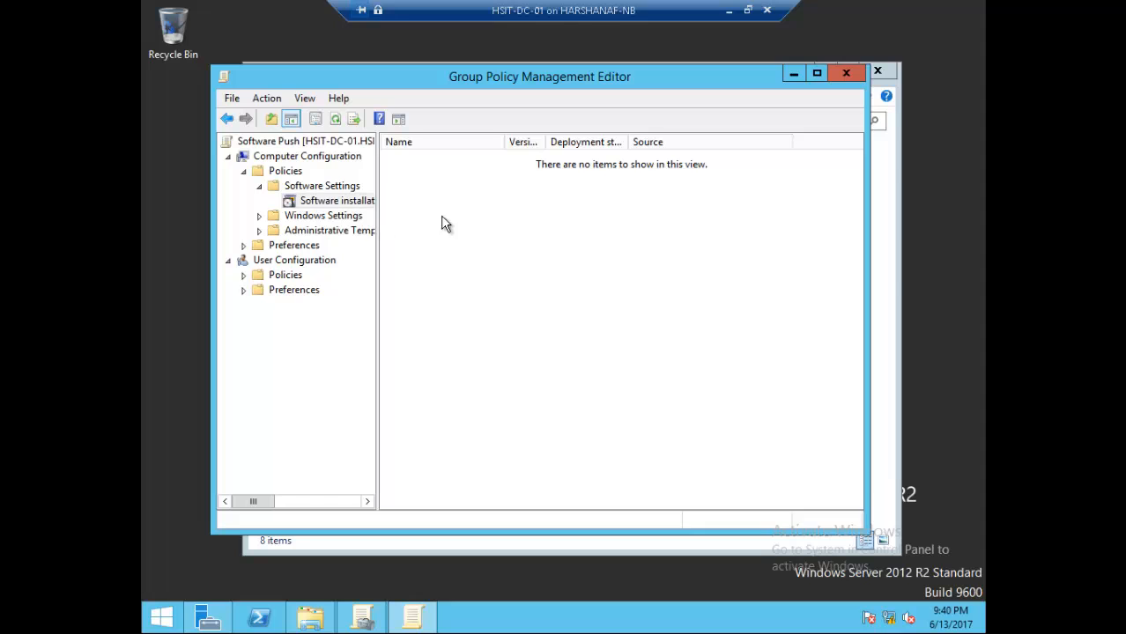
{"action": "right_click", "coordinate": [492, 223]}
{"action": "mouse_move", "coordinate": [525, 227]}
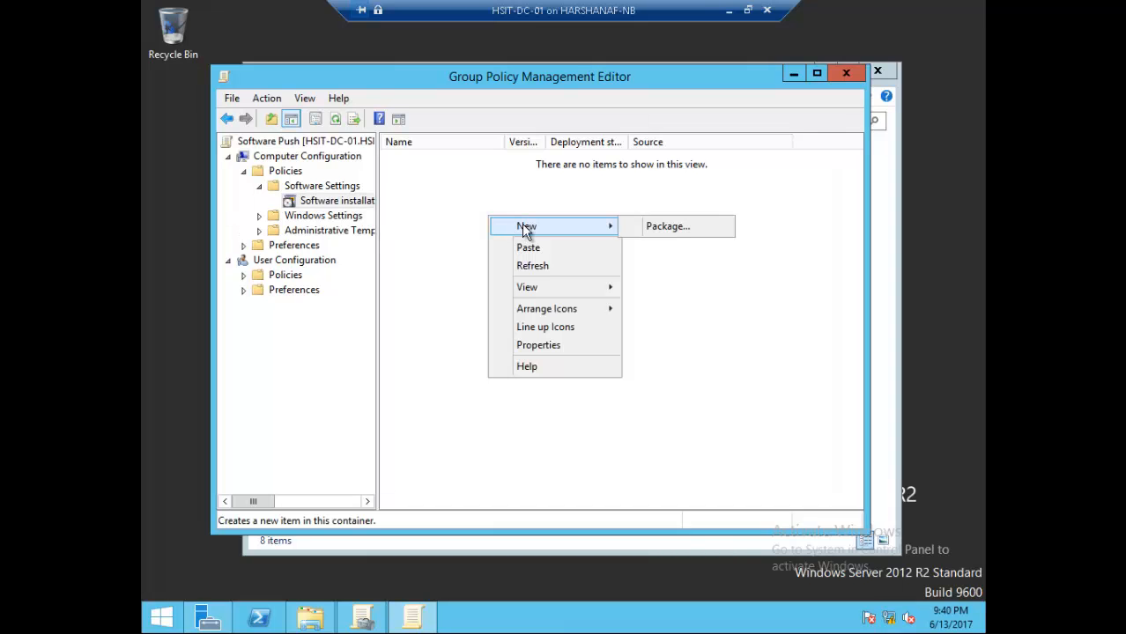
{"action": "left_click", "coordinate": [627, 227]}
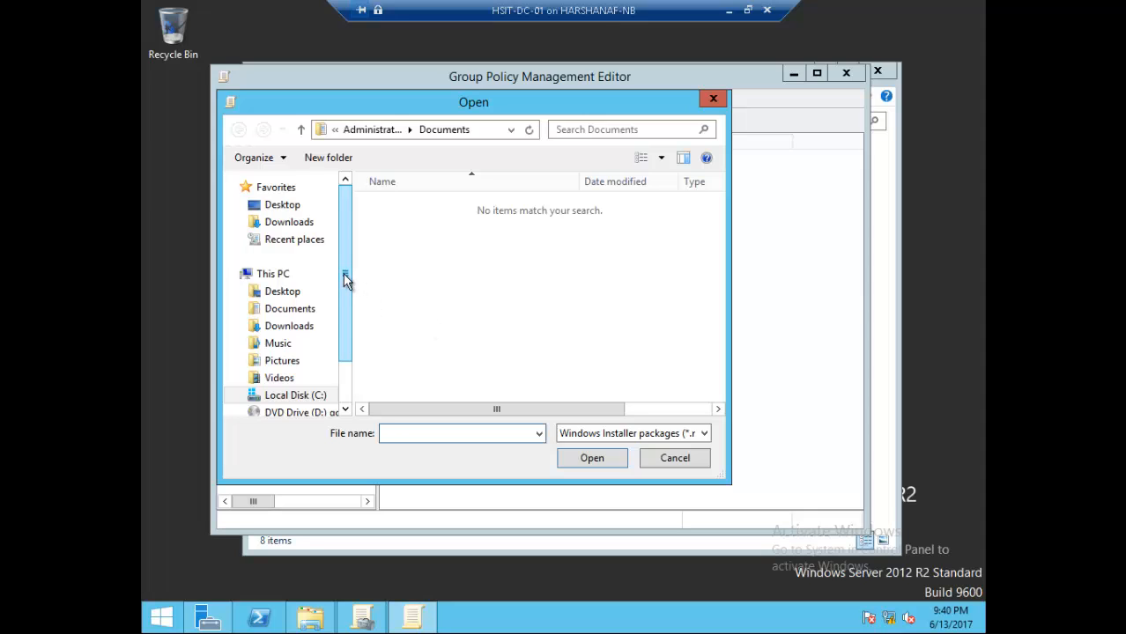
{"action": "left_click_drag", "start_coordinate": [345, 279], "coordinate": [347, 330]}
{"action": "left_click", "coordinate": [313, 336]}
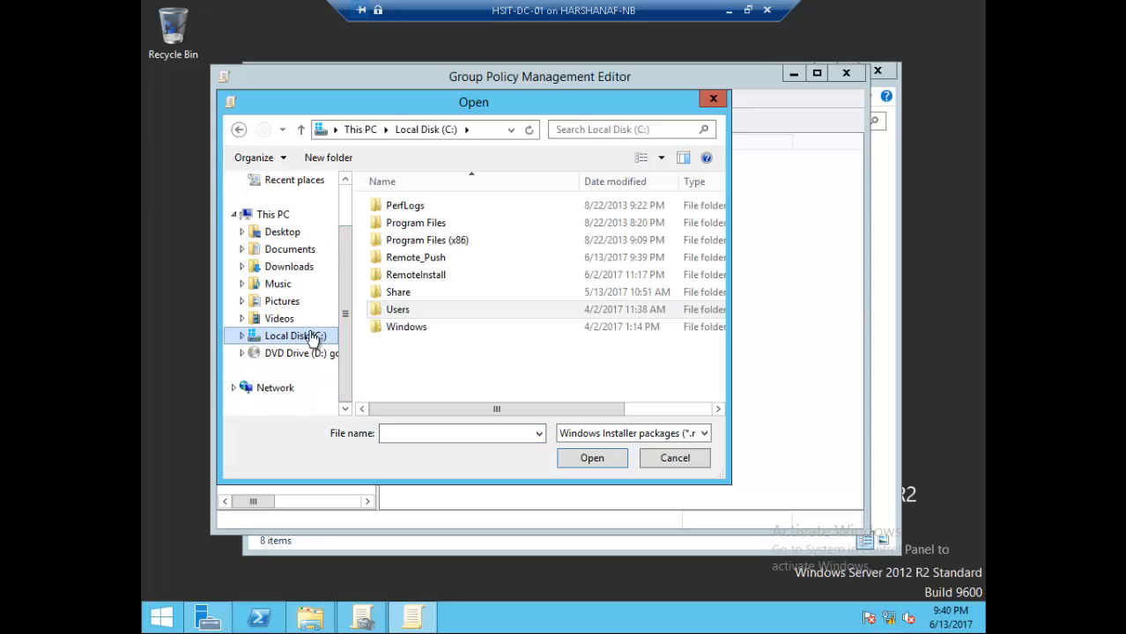
{"action": "double_click", "coordinate": [425, 257]}
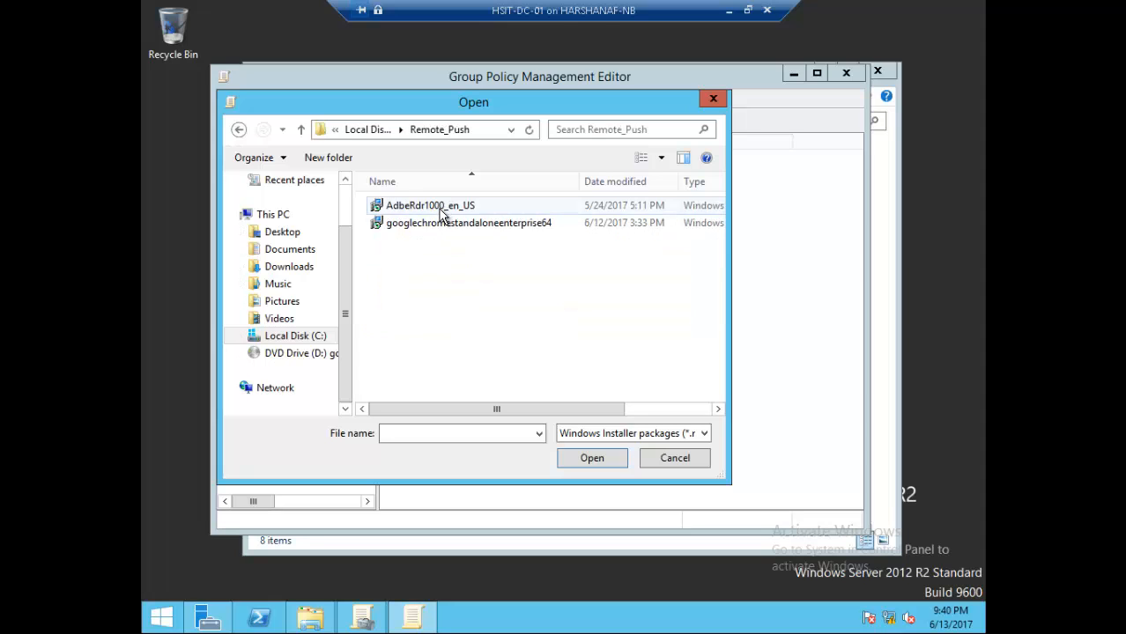
{"action": "double_click", "coordinate": [443, 214]}
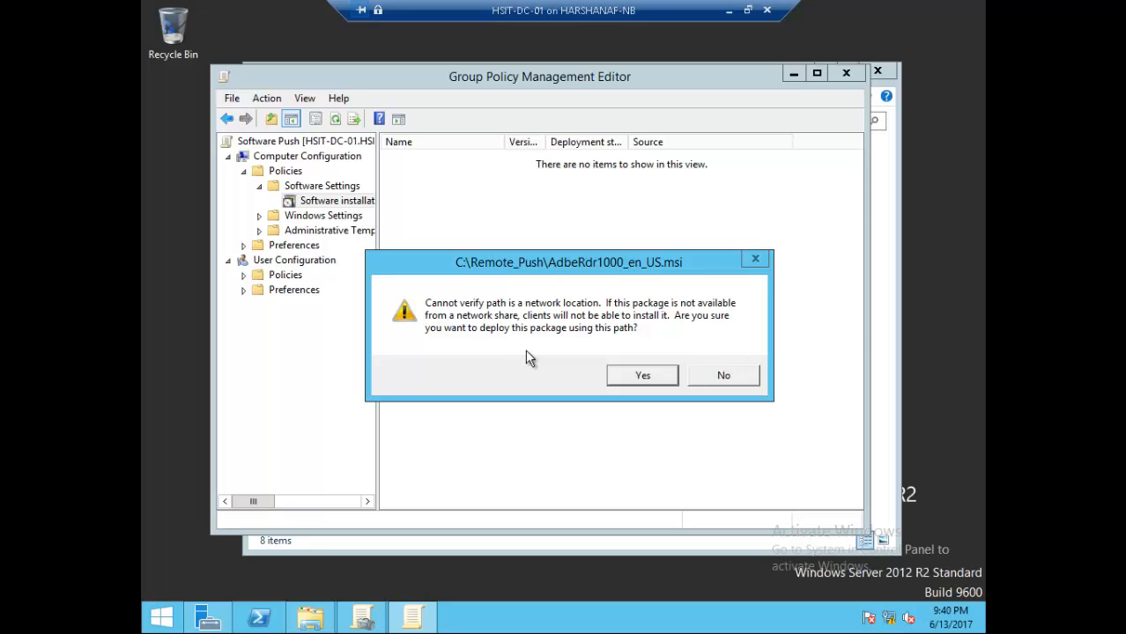
{"action": "left_click", "coordinate": [718, 379]}
Step: Start a new software installation package and browse to the network path \\HSIT-DC-01\Remote_Push
{"action": "right_click", "coordinate": [443, 209]}
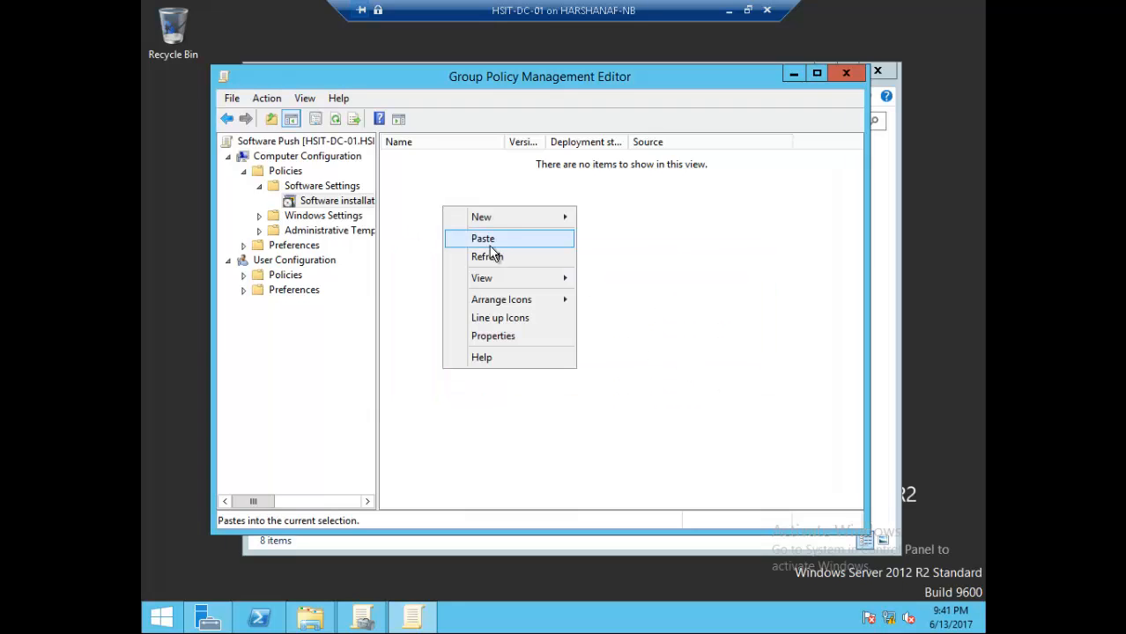
{"action": "mouse_move", "coordinate": [513, 217]}
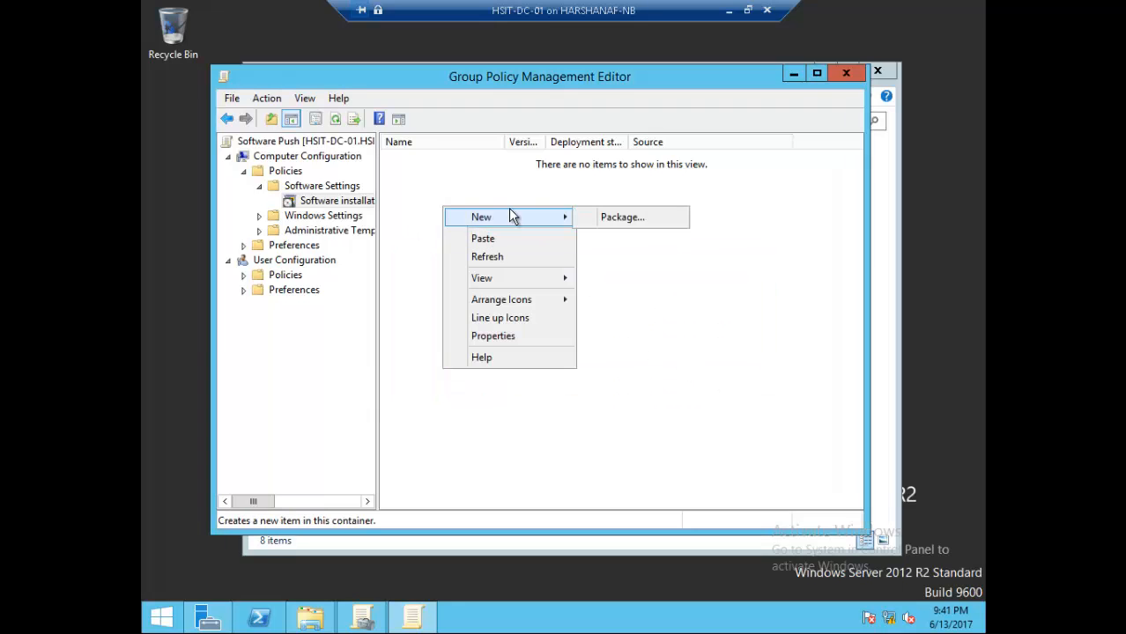
{"action": "left_click", "coordinate": [594, 221]}
{"action": "left_click", "coordinate": [488, 129]}
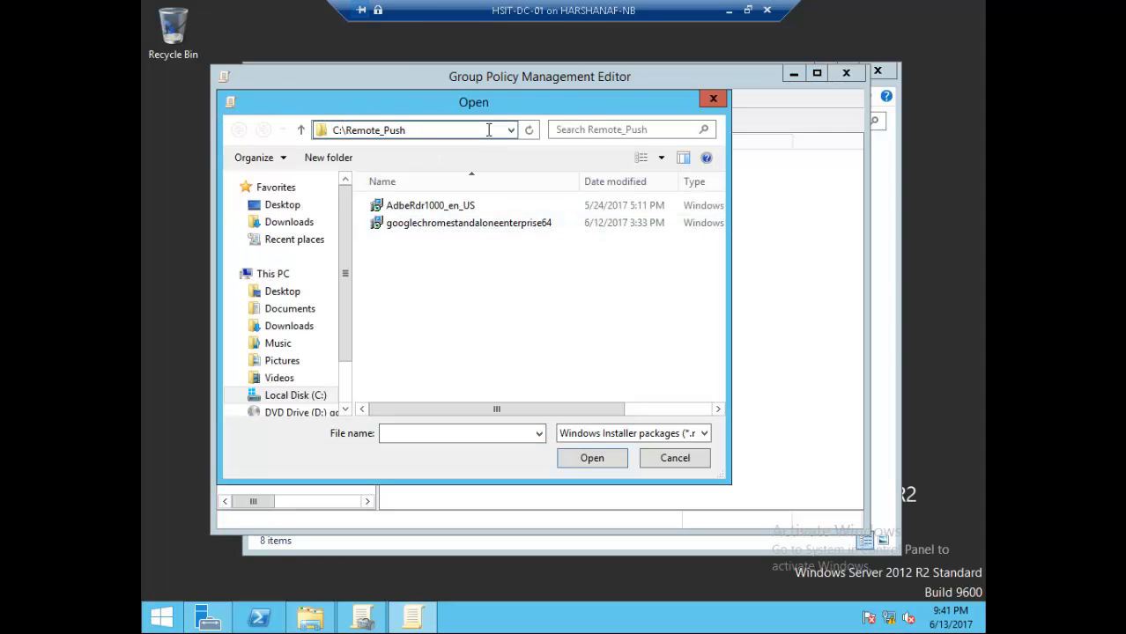
{"action": "key", "text": "BackSpace"}
{"action": "key", "text": "BackSpace"}
{"action": "key", "text": "BackSpace"}
{"action": "key", "text": "BackSpace"}
{"action": "key", "text": "BackSpace"}
{"action": "key", "text": "BackSpace"}
{"action": "key", "text": "BackSpace"}
{"action": "key", "text": "BackSpace"}
{"action": "key", "text": "BackSpace"}
{"action": "key", "text": "BackSpace"}
{"action": "key", "text": "BackSpace"}
{"action": "key", "text": "BackSpace"}
{"action": "key", "text": "BackSpace"}
{"action": "key", "text": "BackSpace"}
{"action": "key", "text": "ctrl+v"}
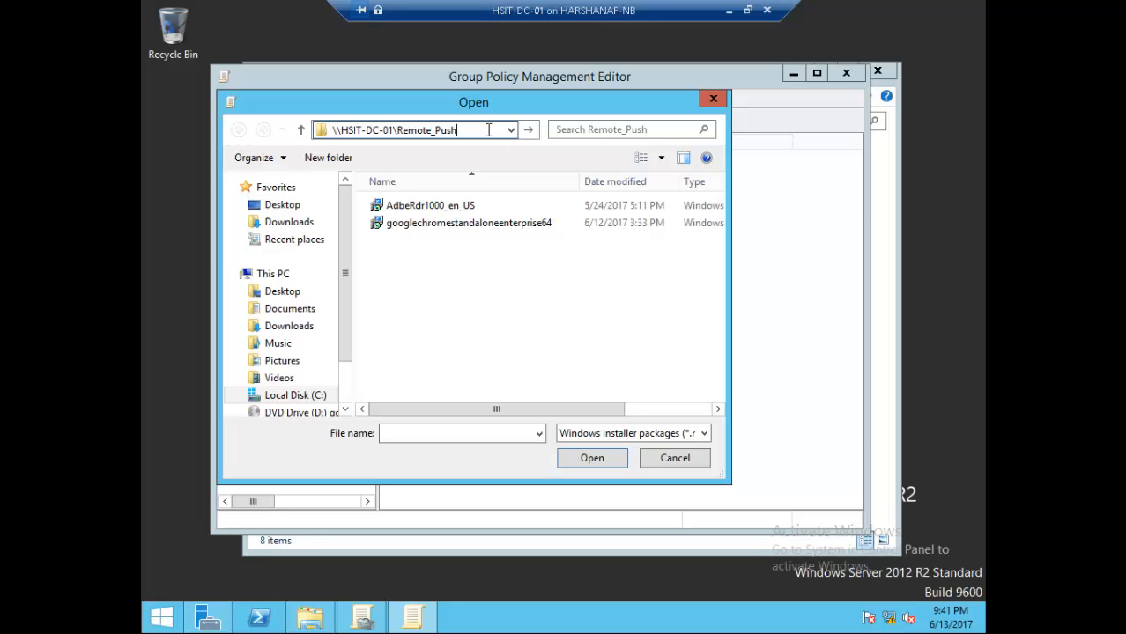
{"action": "key", "text": "Return"}
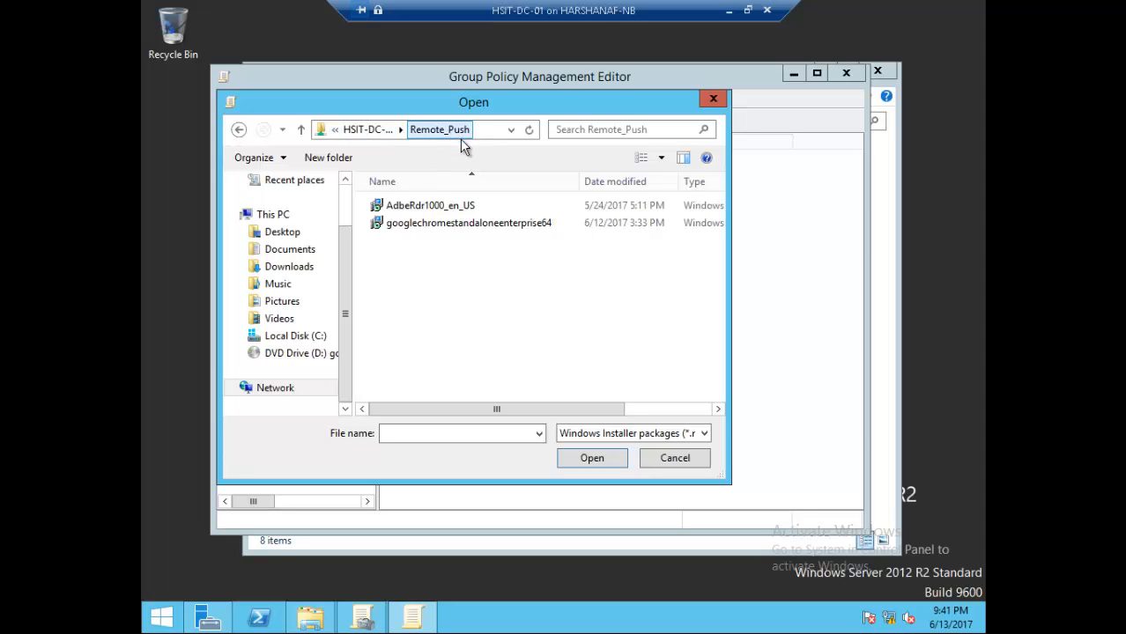
Step: Add the AdbeRdr1000_en_US package with the Assigned deployment method and refresh the software installation list
{"action": "double_click", "coordinate": [431, 203]}
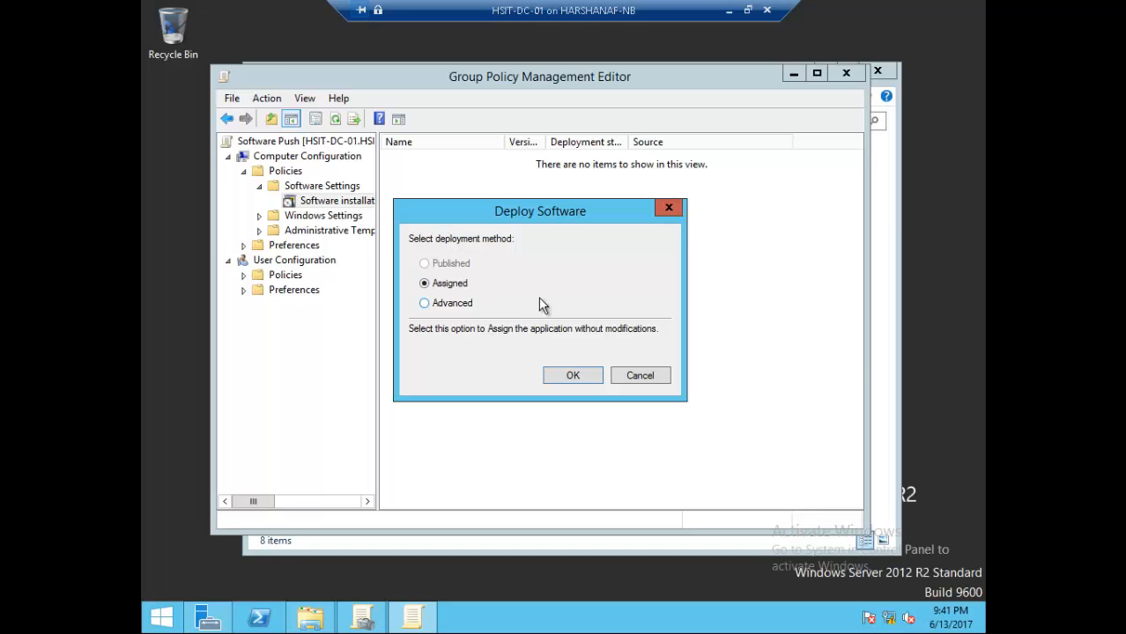
{"action": "left_click", "coordinate": [552, 378]}
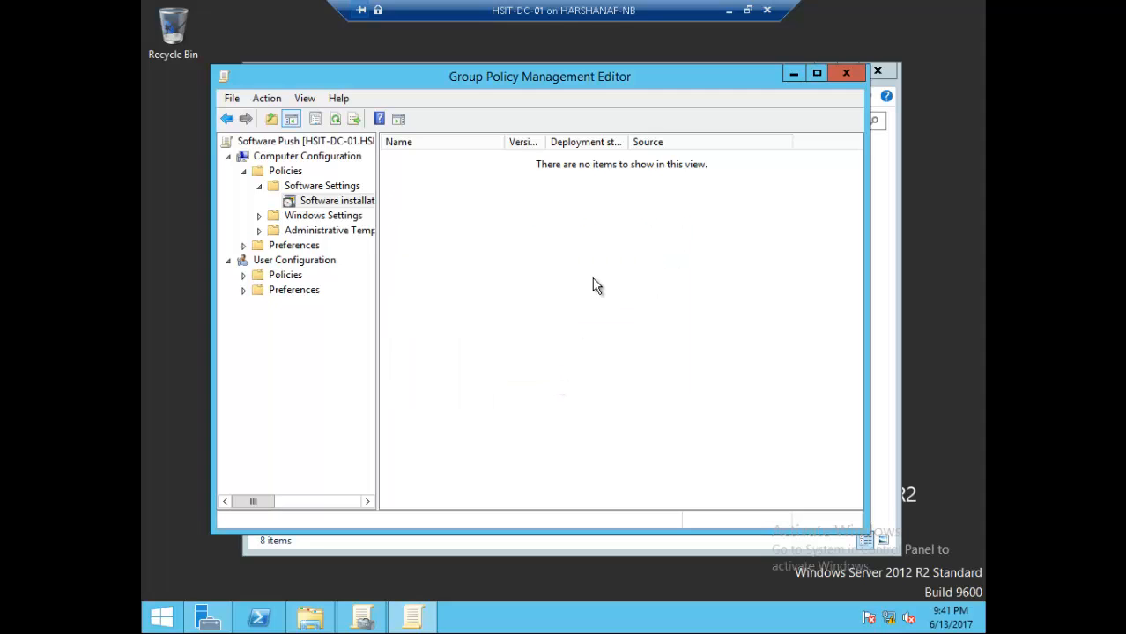
{"action": "right_click", "coordinate": [595, 280]}
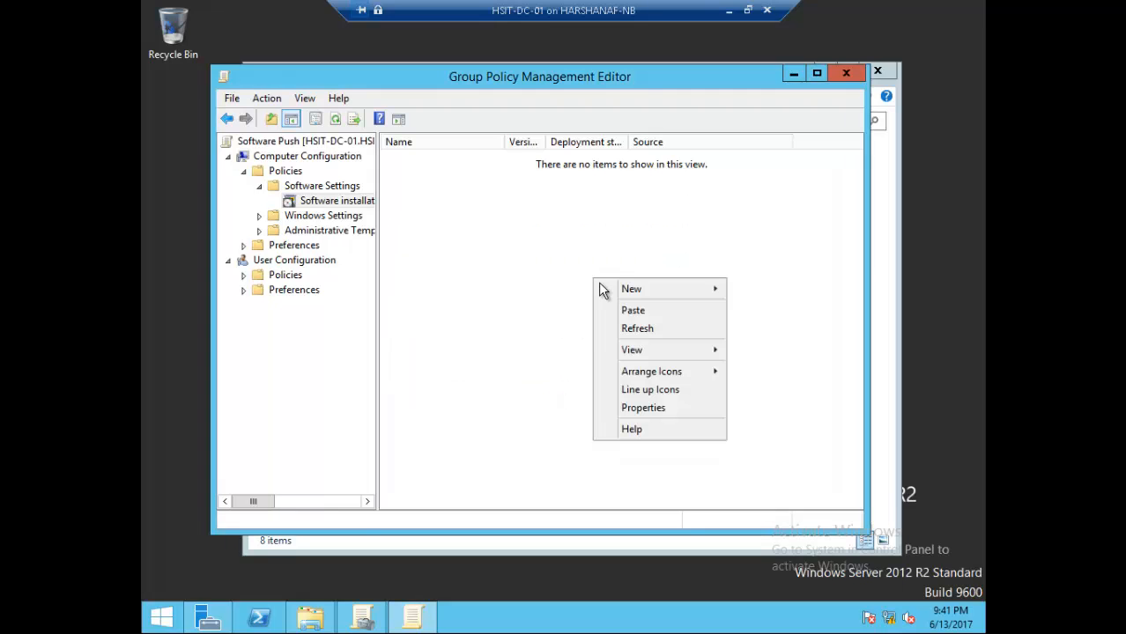
{"action": "left_click", "coordinate": [627, 331]}
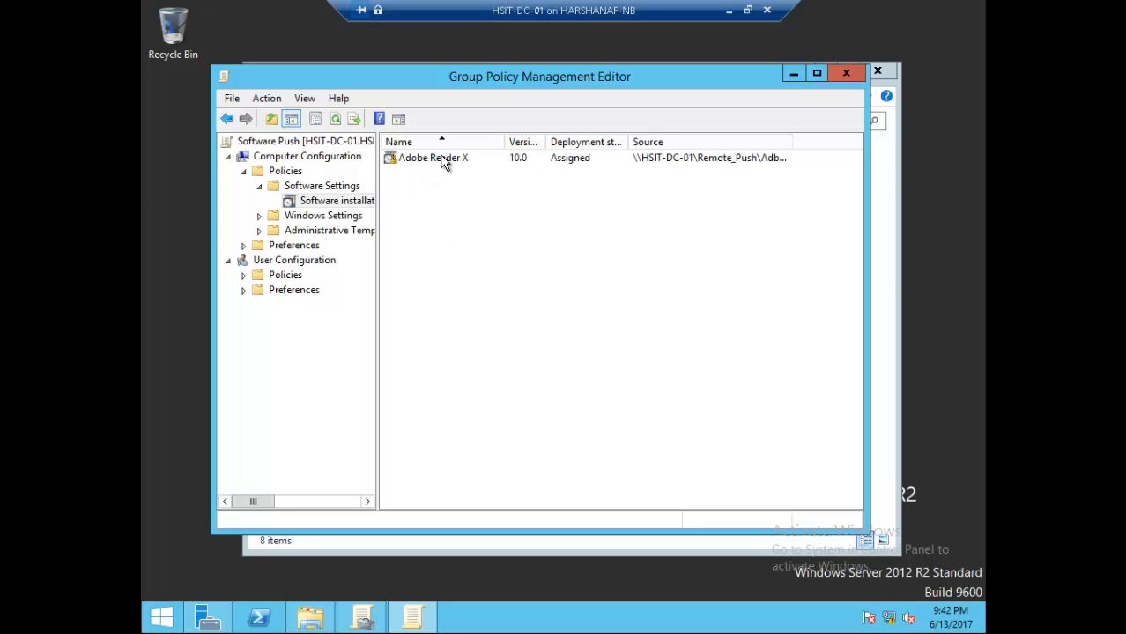
Step: Add googlechromestandaloneenterprise64 from the Remote_Push network share as a new package with the Assigned deployment method
{"action": "right_click", "coordinate": [440, 236]}
{"action": "mouse_move", "coordinate": [520, 247]}
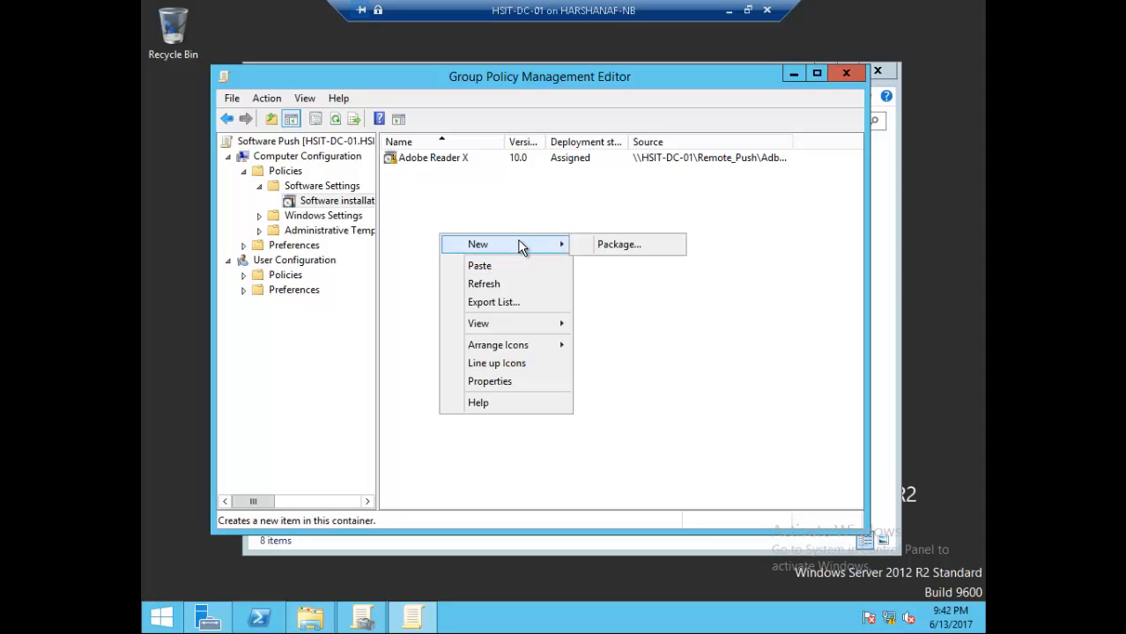
{"action": "left_click", "coordinate": [589, 250]}
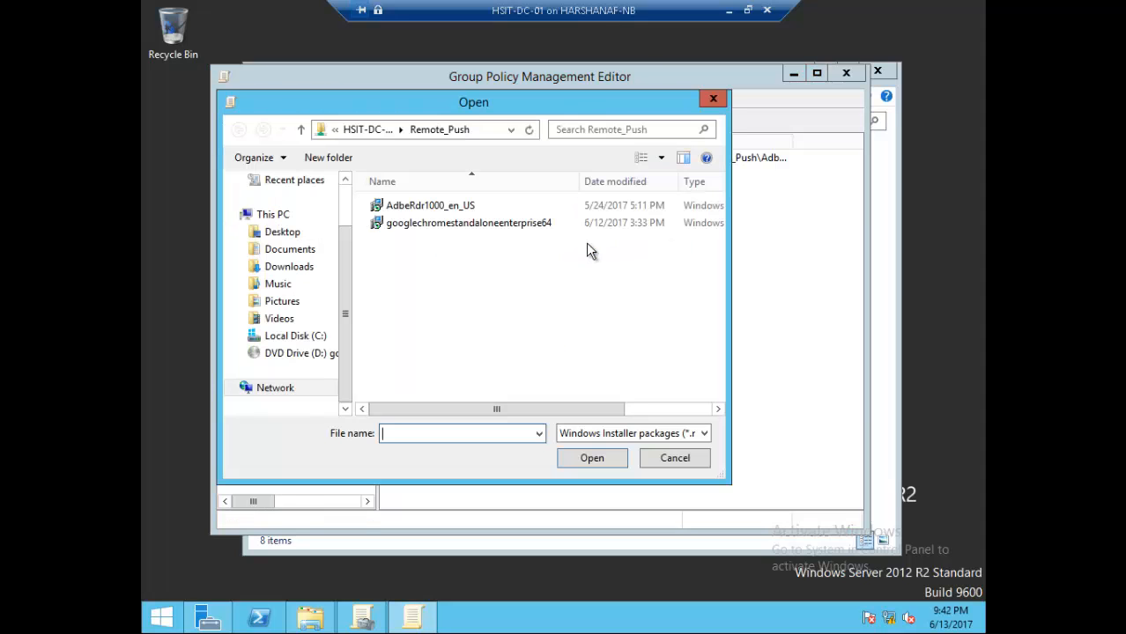
{"action": "double_click", "coordinate": [487, 225]}
{"action": "left_click", "coordinate": [571, 376]}
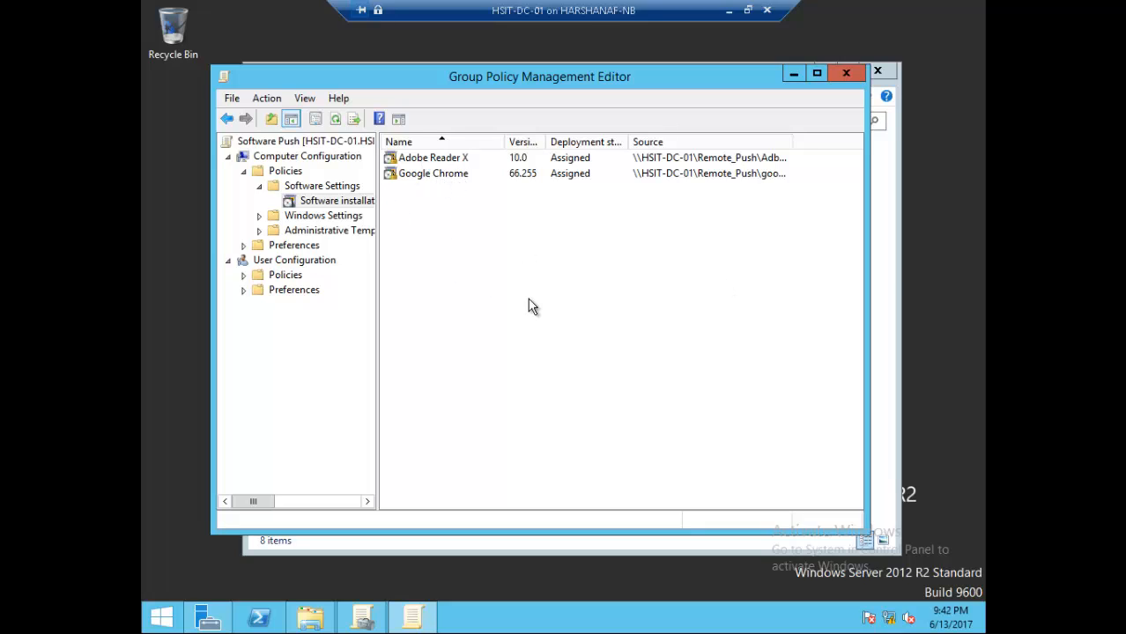
Step: Close the policy editor and the Local Disk (C:) window, and return to Group Policy Management
{"action": "left_click", "coordinate": [846, 75]}
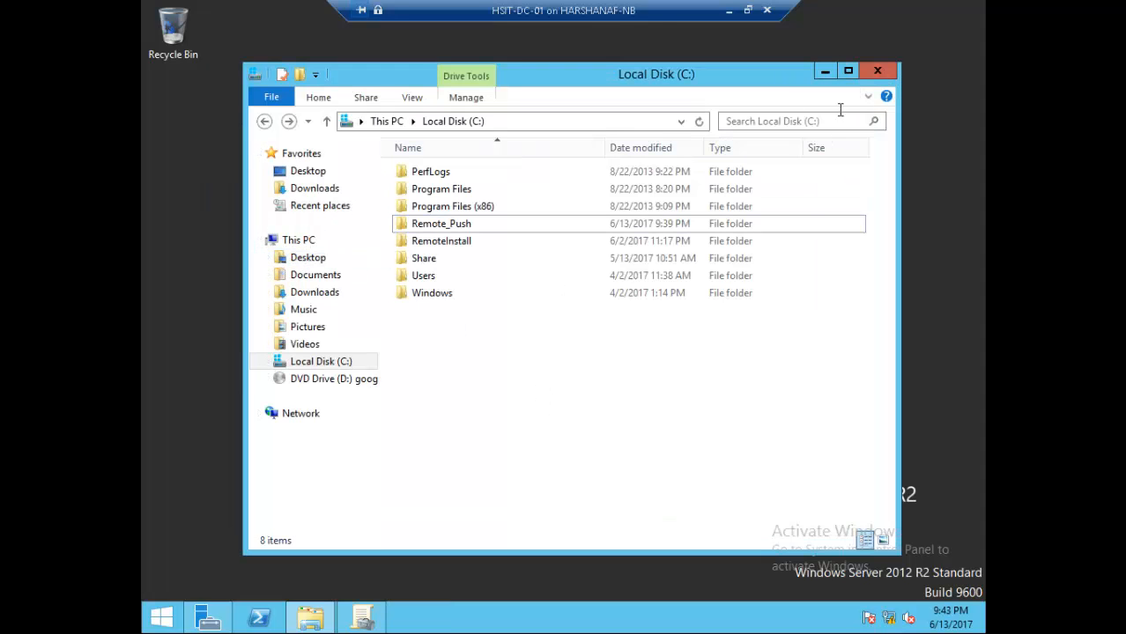
{"action": "left_click", "coordinate": [876, 72]}
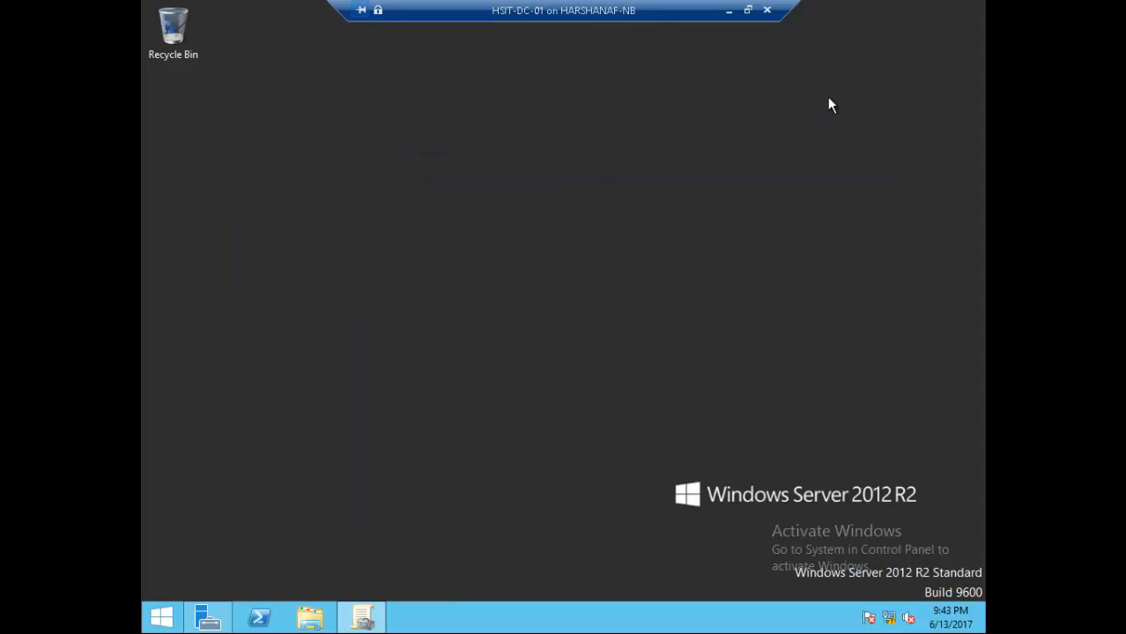
{"action": "left_click", "coordinate": [363, 617]}
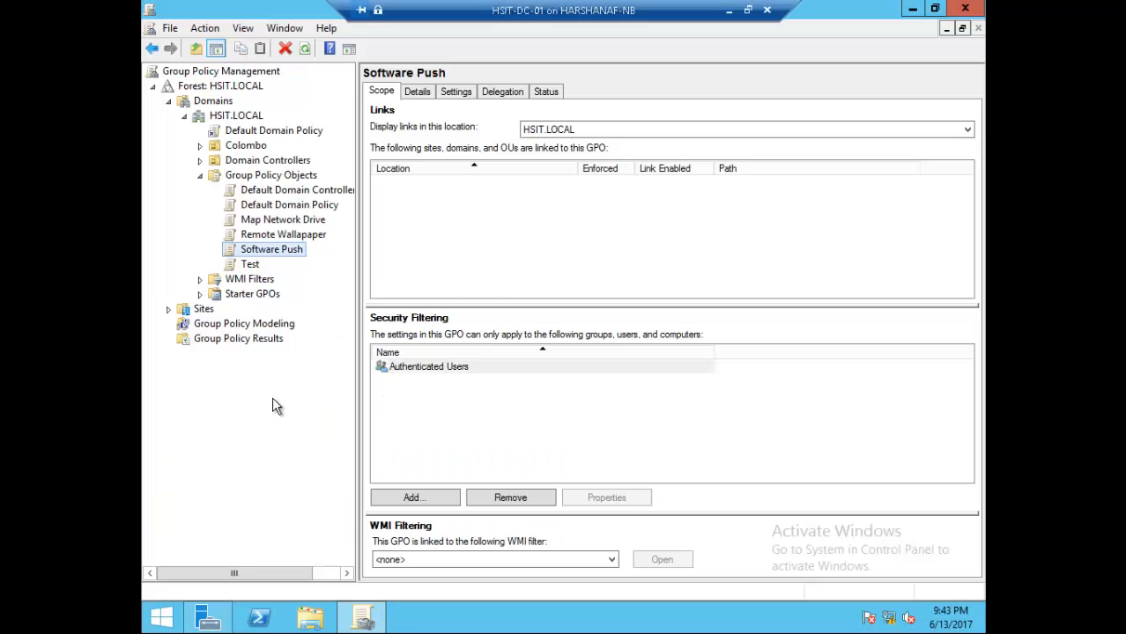
Step: Link the existing Software Push GPO to the Colombo organizational unit and view the scope of the new link
{"action": "left_click", "coordinate": [236, 146]}
{"action": "left_click", "coordinate": [201, 146]}
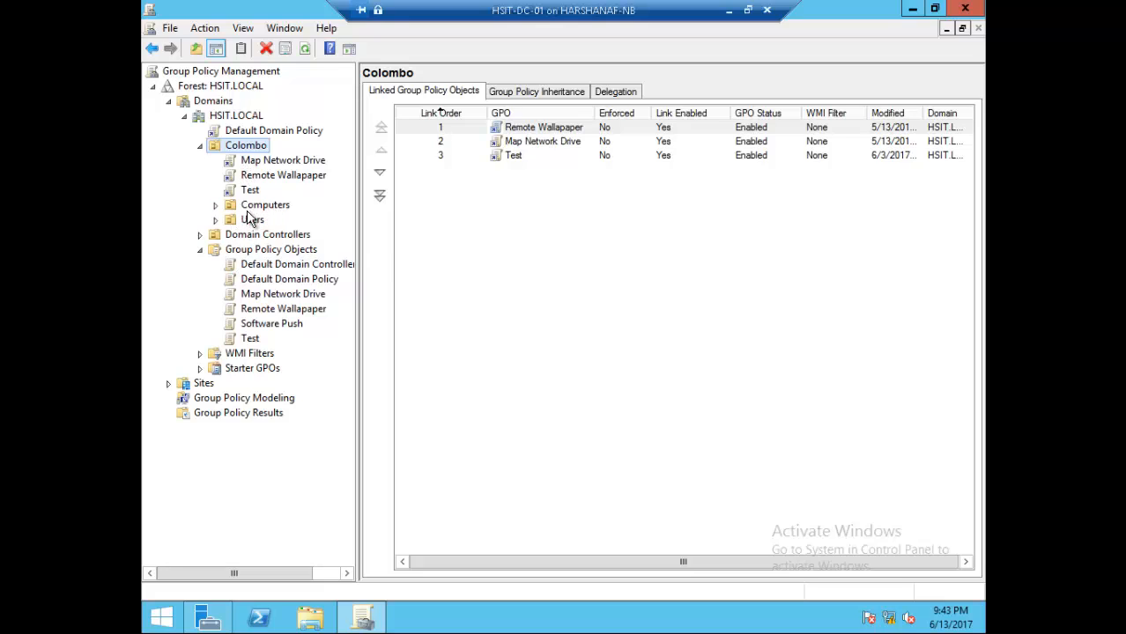
{"action": "right_click", "coordinate": [243, 144]}
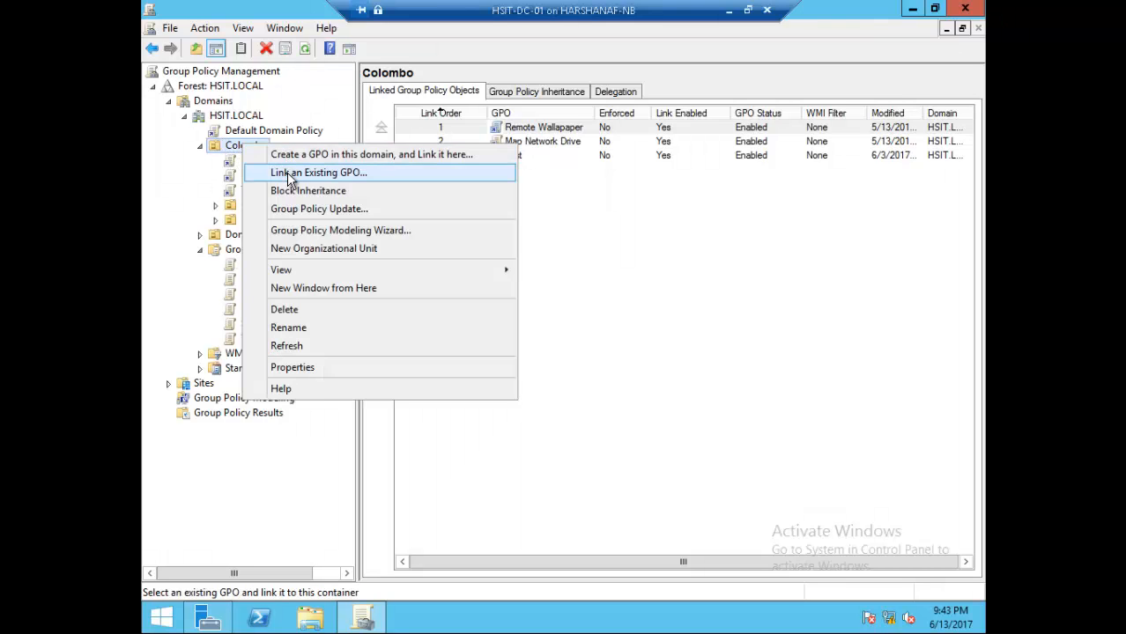
{"action": "left_click", "coordinate": [291, 175]}
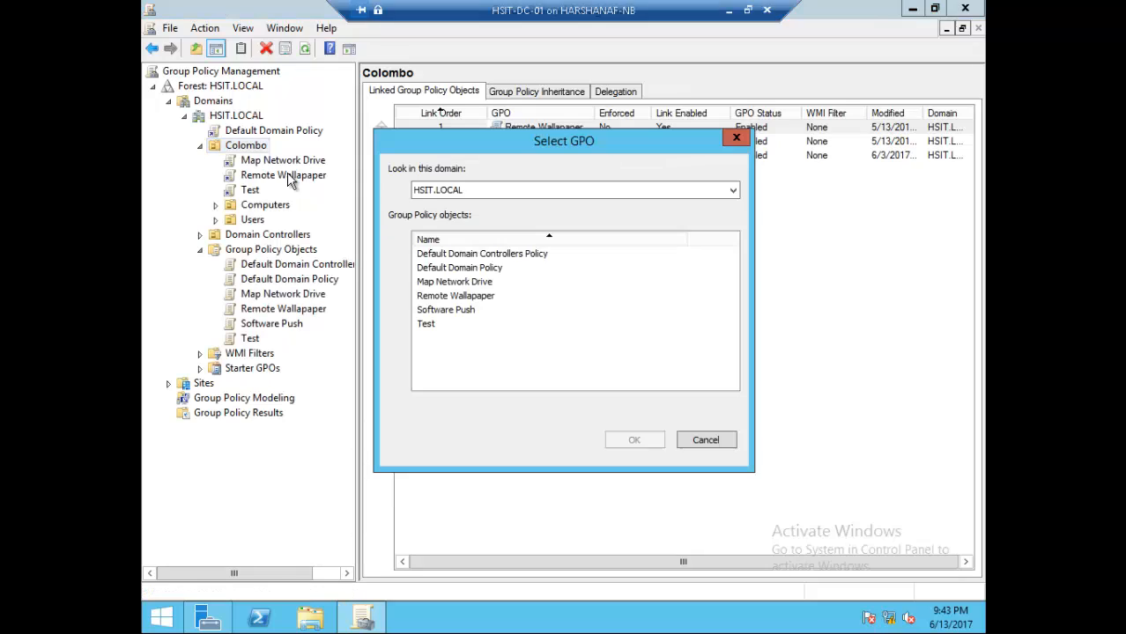
{"action": "double_click", "coordinate": [447, 310]}
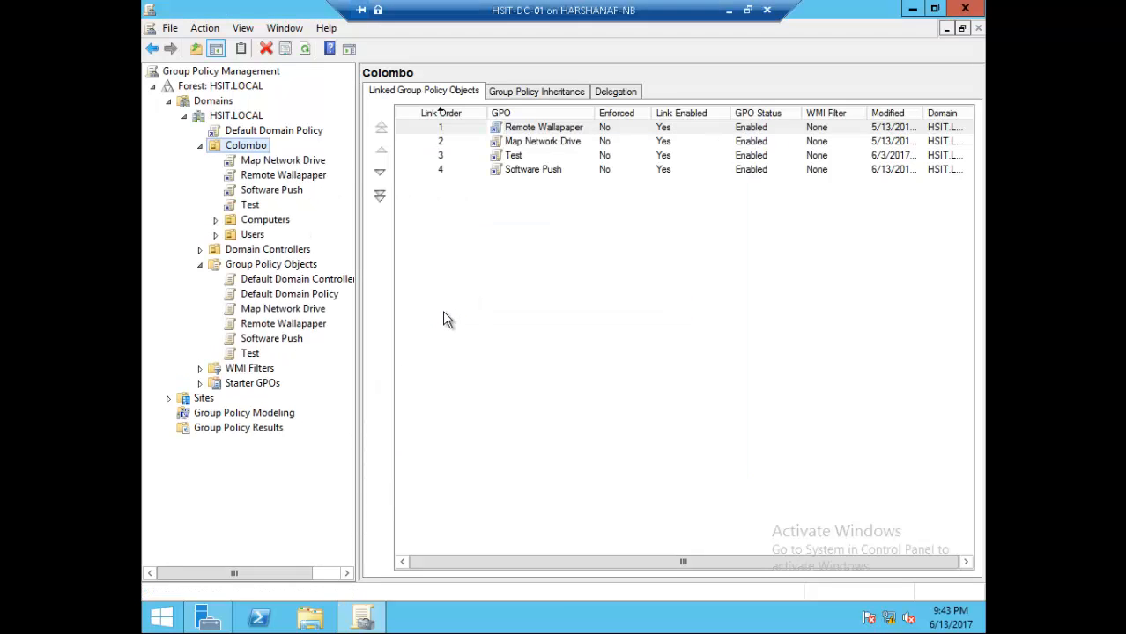
{"action": "left_click", "coordinate": [257, 190]}
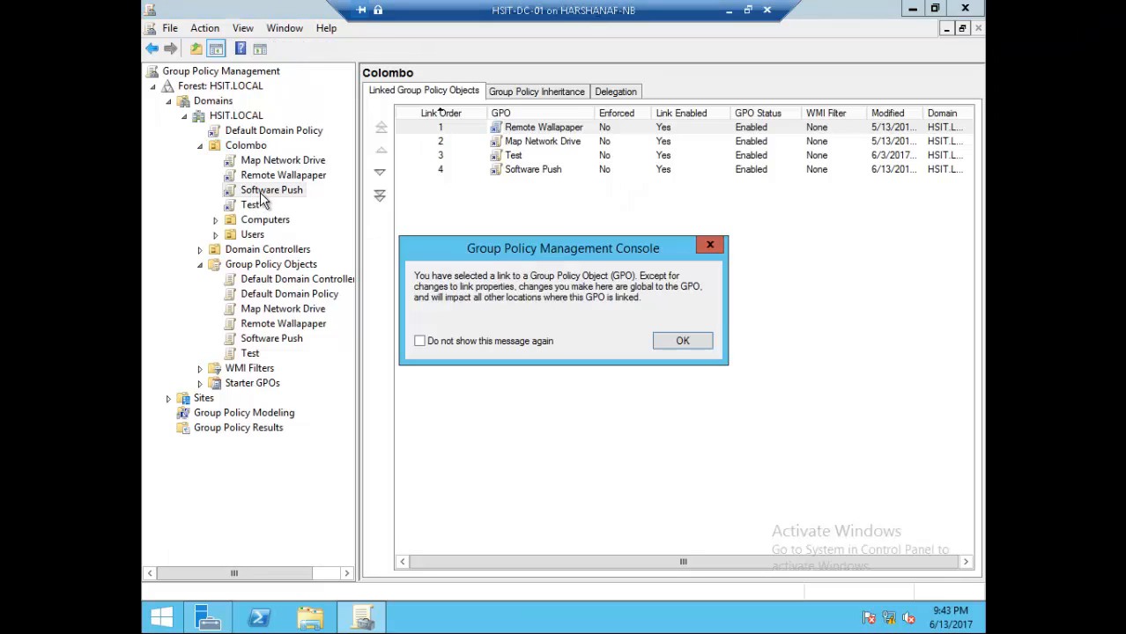
{"action": "left_click", "coordinate": [674, 343]}
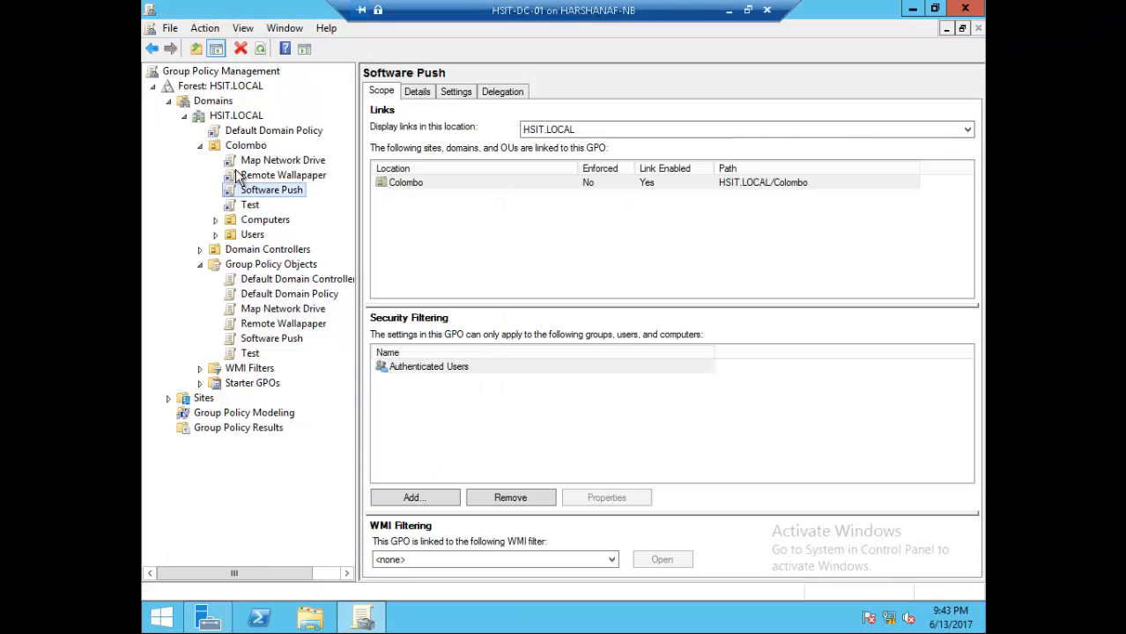
Step: Leave the HSIT-DC-01 session and connect to the HSIT-CL-01 virtual machine from Hyper-V Manager in full-screen mode
{"action": "left_click", "coordinate": [729, 11]}
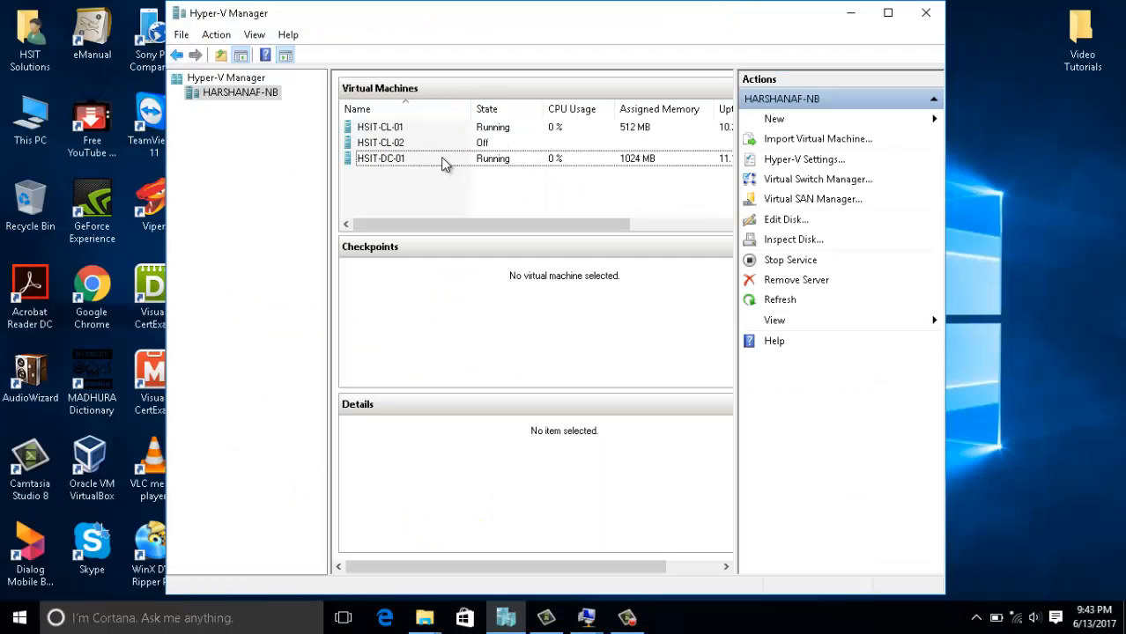
{"action": "double_click", "coordinate": [398, 130]}
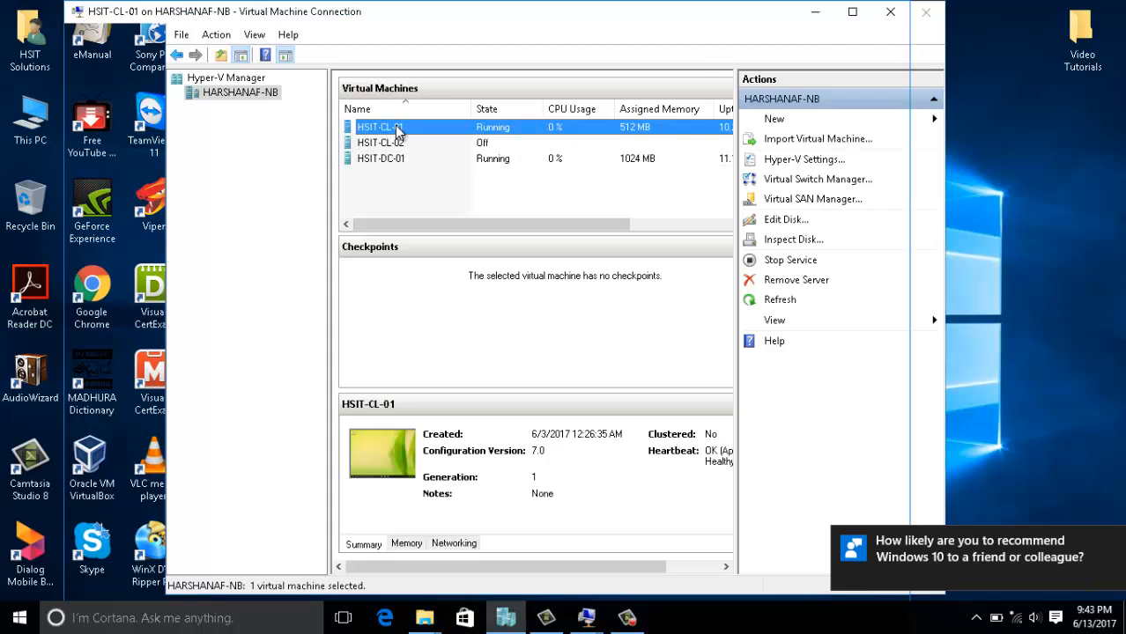
{"action": "left_click", "coordinate": [239, 34]}
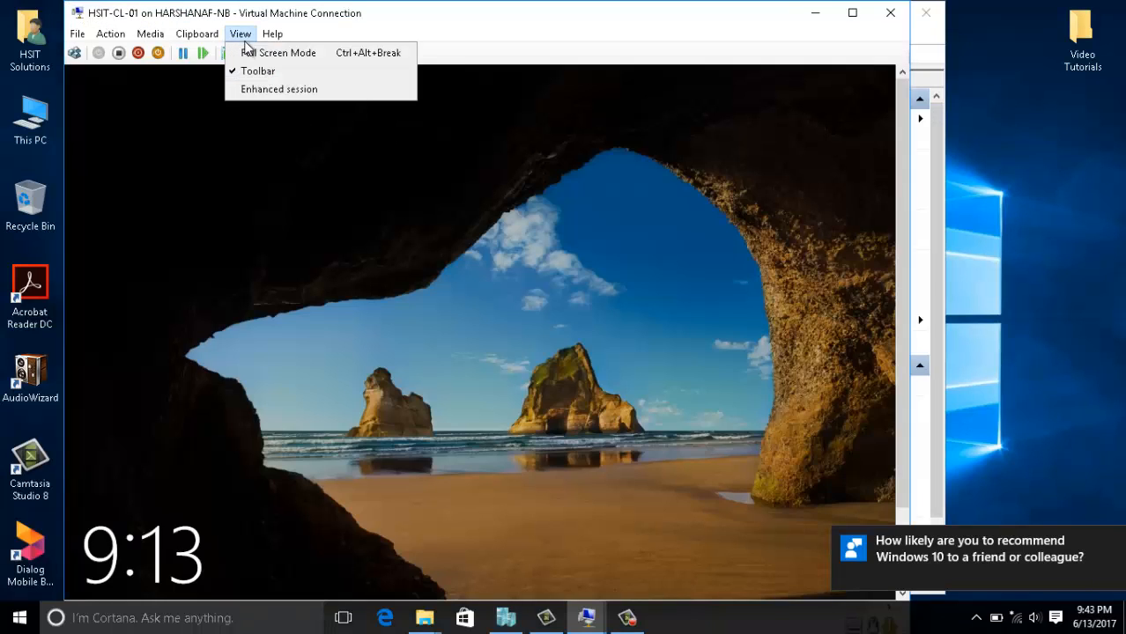
{"action": "left_click", "coordinate": [265, 50]}
Step: Dismiss the lock screen and sign in to the preselected domain account with the account password
{"action": "left_click", "coordinate": [351, 279]}
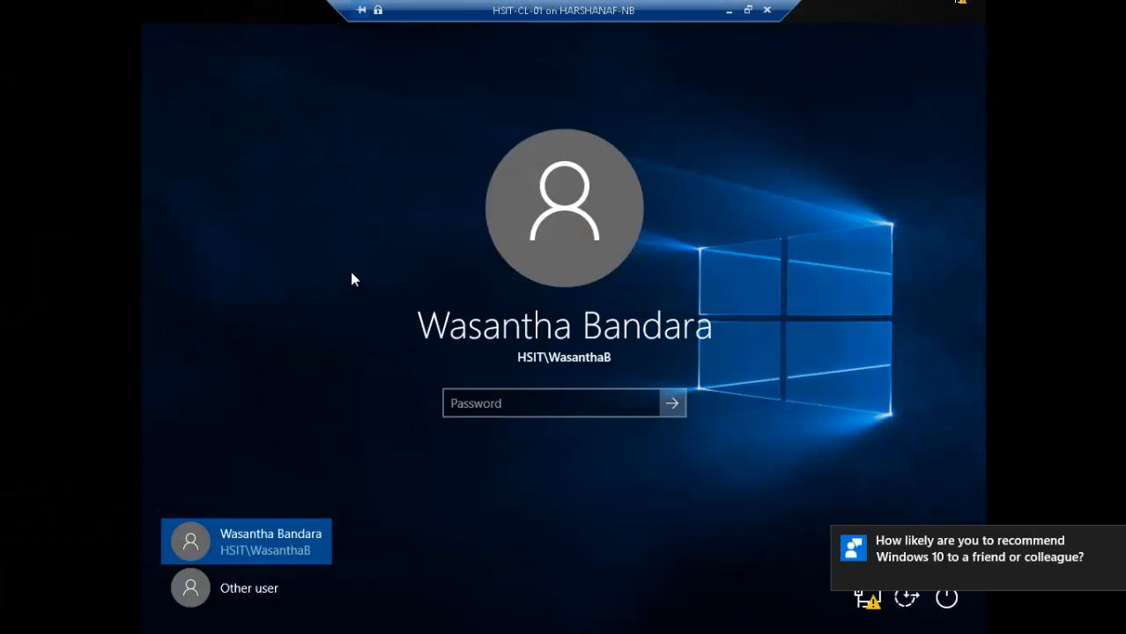
{"action": "type", "text": "●●●●●●●●●"}
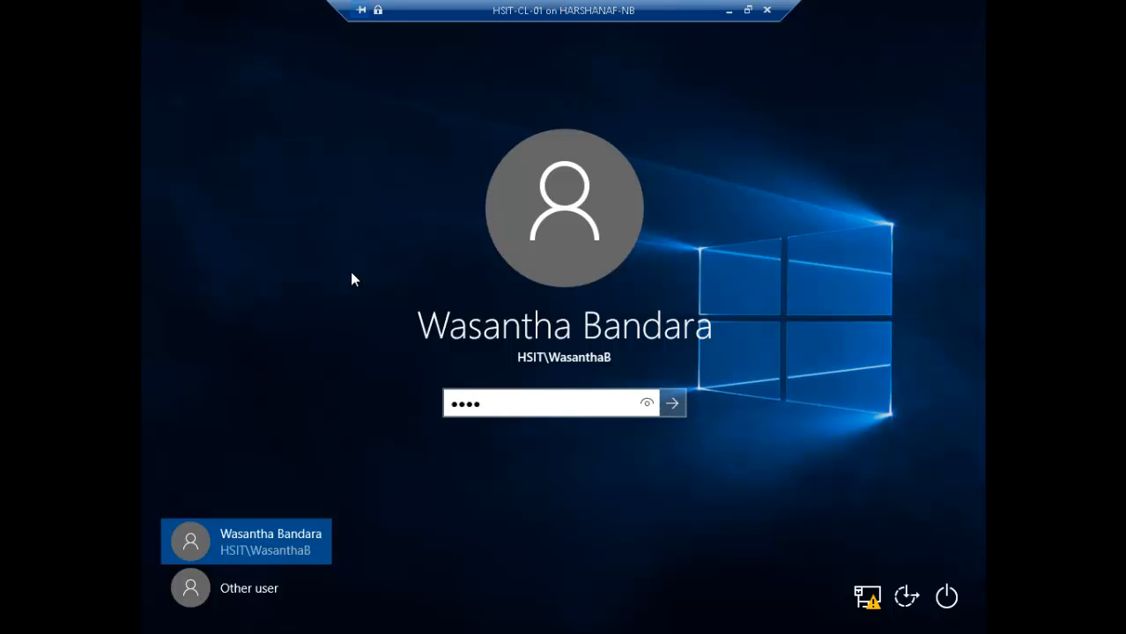
{"action": "key", "text": "Return"}
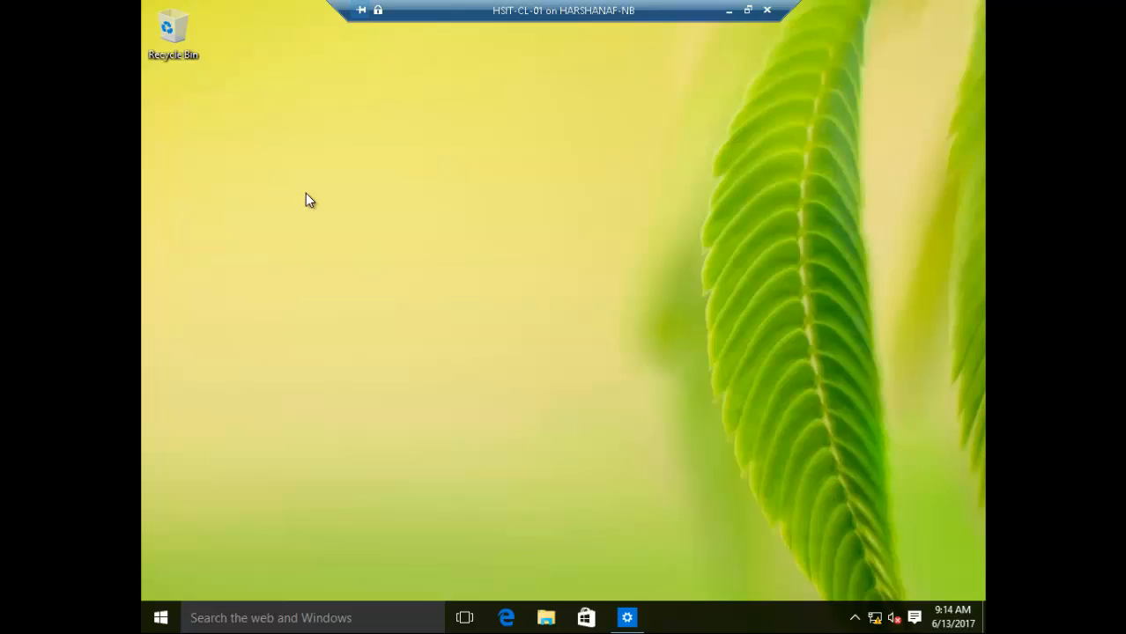
Step: Refresh the desktop, open a command prompt through Run with cmd, and list the applied policies with gpresult /r
{"action": "right_click", "coordinate": [414, 166]}
{"action": "left_click", "coordinate": [435, 210]}
{"action": "key", "text": "super+r"}
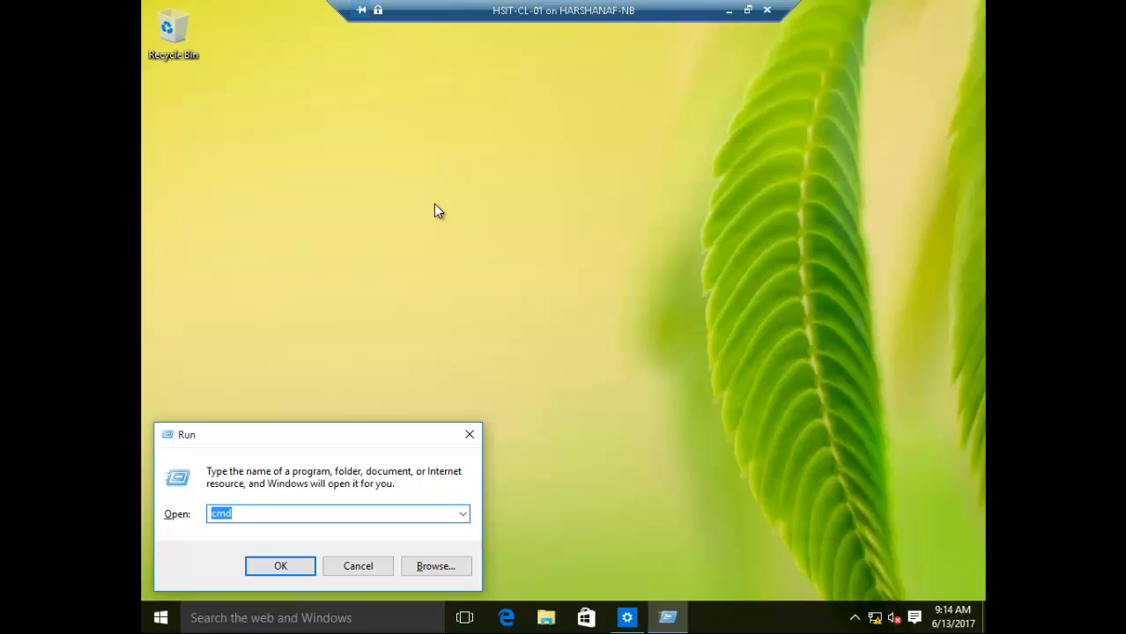
{"action": "key", "text": "Return"}
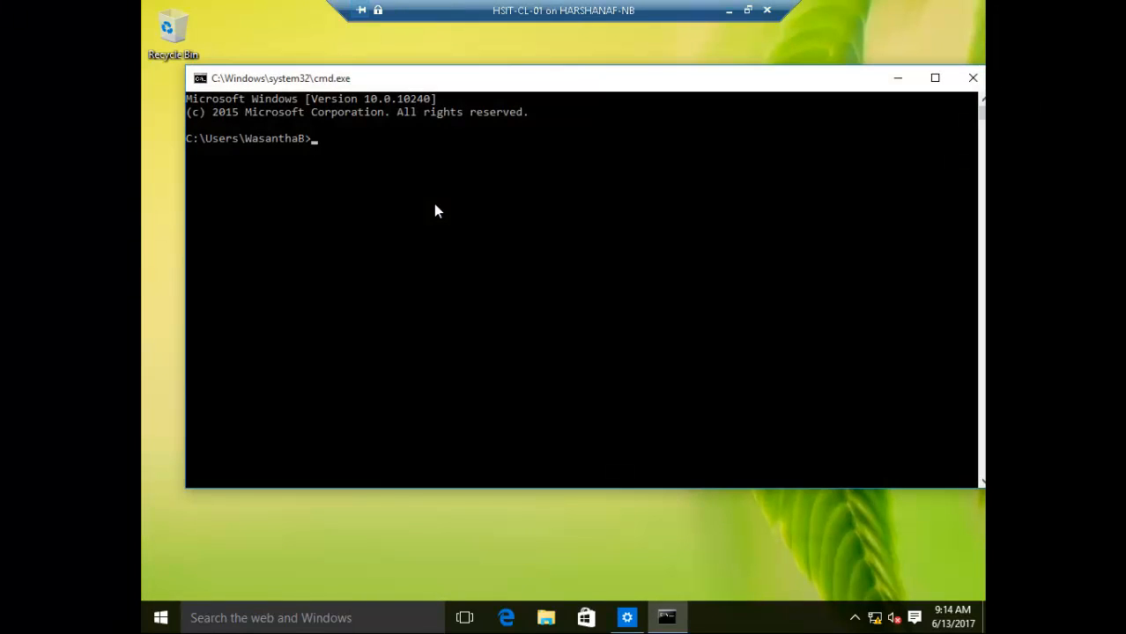
{"action": "type", "text": "gpresult /r"}
{"action": "key", "text": "Return"}
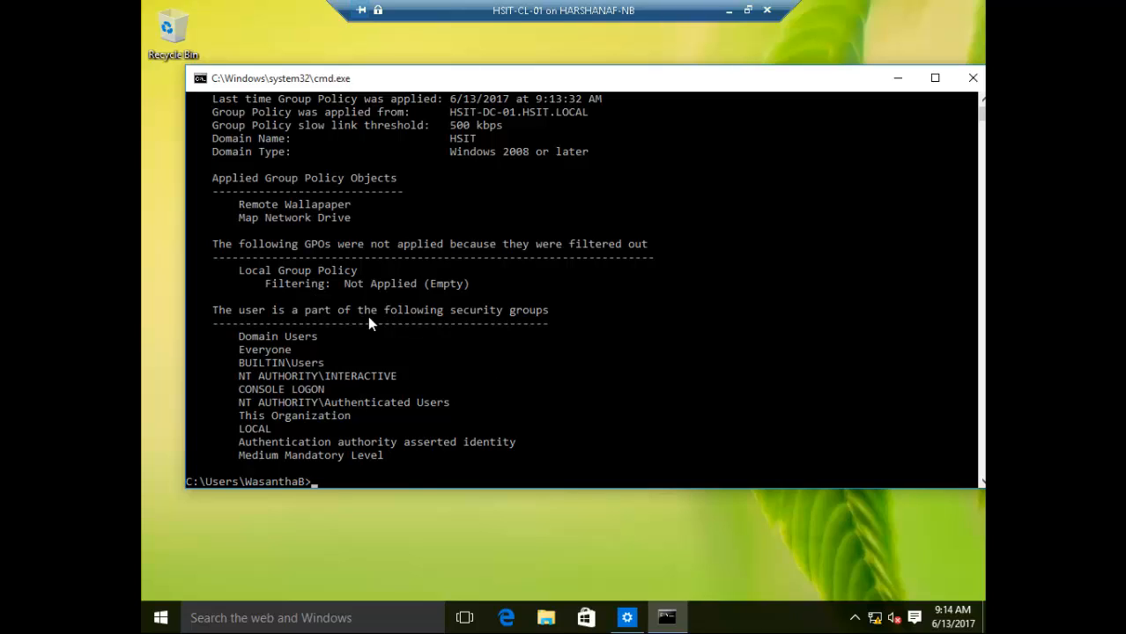
Step: Force a Group Policy update with gpupdate /force and accept the client restart with y
{"action": "left_click", "coordinate": [505, 429]}
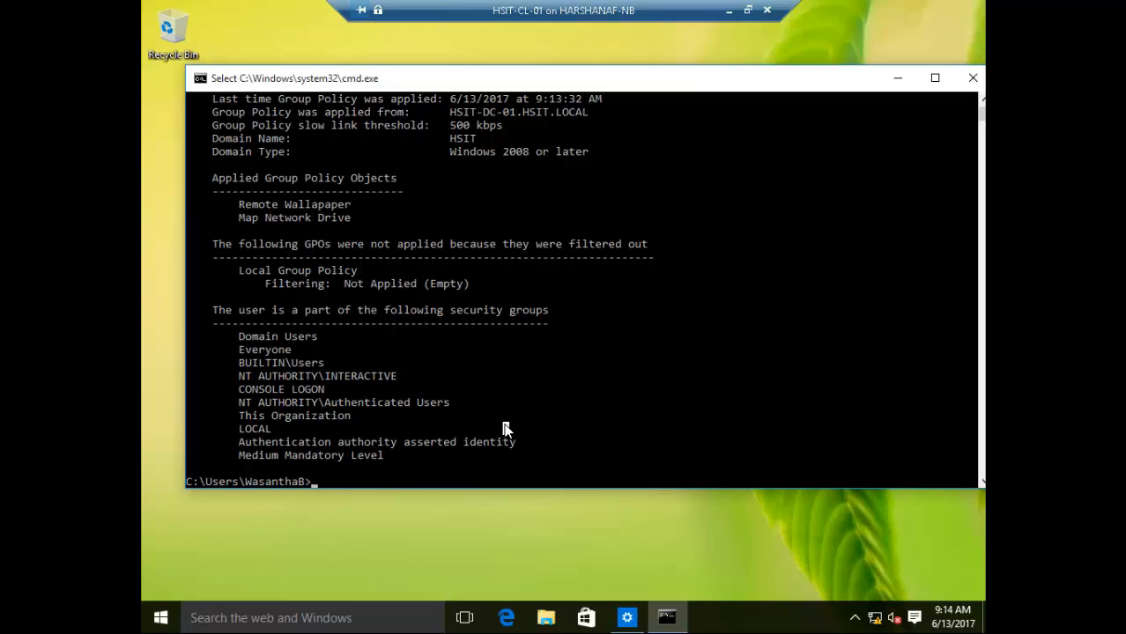
{"action": "type", "text": "gpresult /r"}
{"action": "key", "text": "BackSpace"}
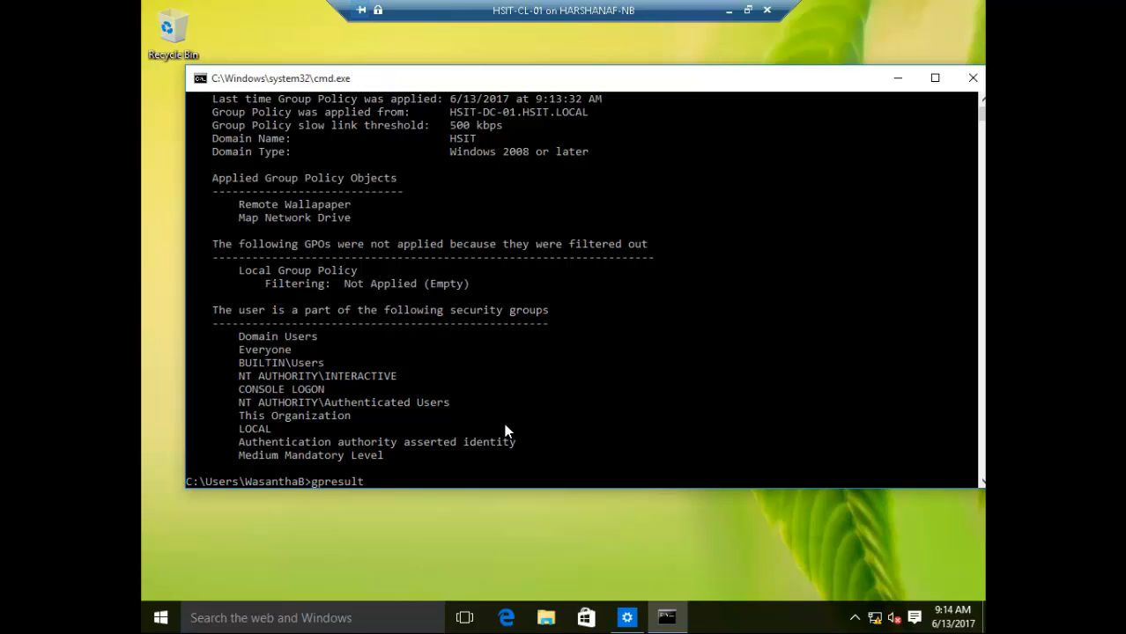
{"action": "key", "text": "BackSpace"}
{"action": "key", "text": "BackSpace"}
{"action": "key", "text": "BackSpace"}
{"action": "key", "text": "BackSpace"}
{"action": "key", "text": "BackSpace"}
{"action": "key", "text": "BackSpace"}
{"action": "type", "text": "update /force"}
{"action": "key", "text": "Return"}
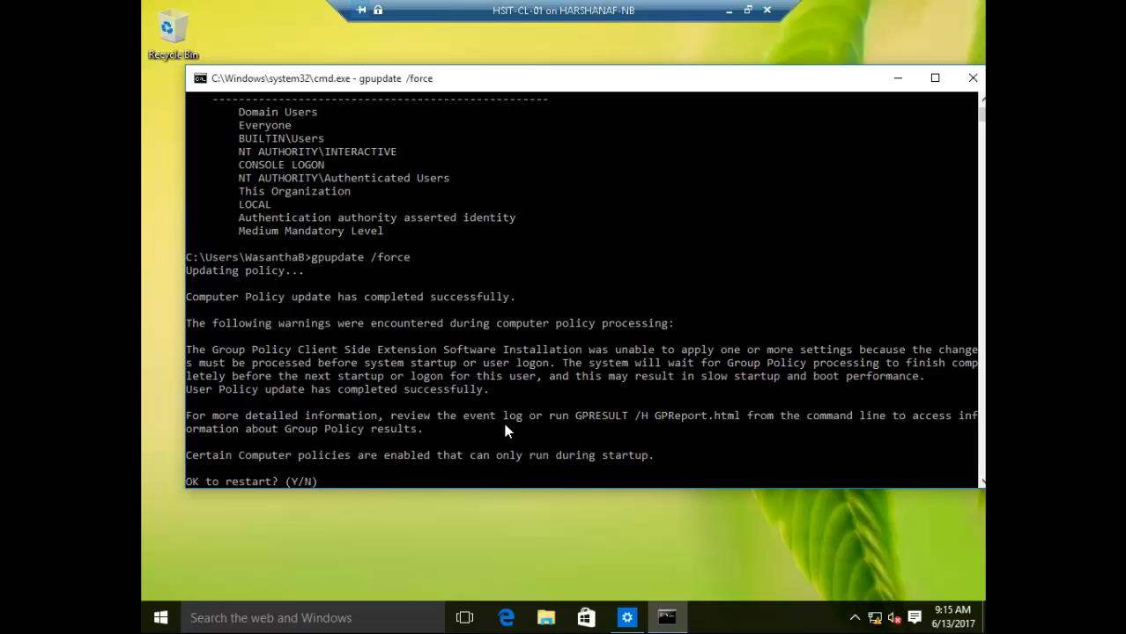
{"action": "type", "text": "y"}
{"action": "key", "text": "Return"}
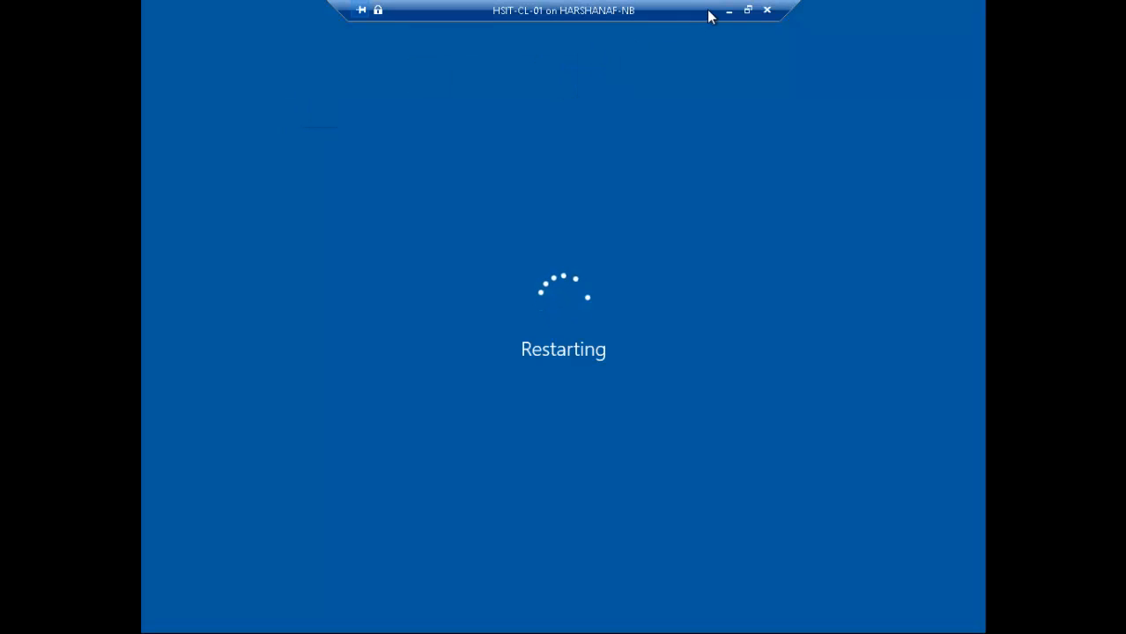
{"action": "left_click", "coordinate": [748, 11]}
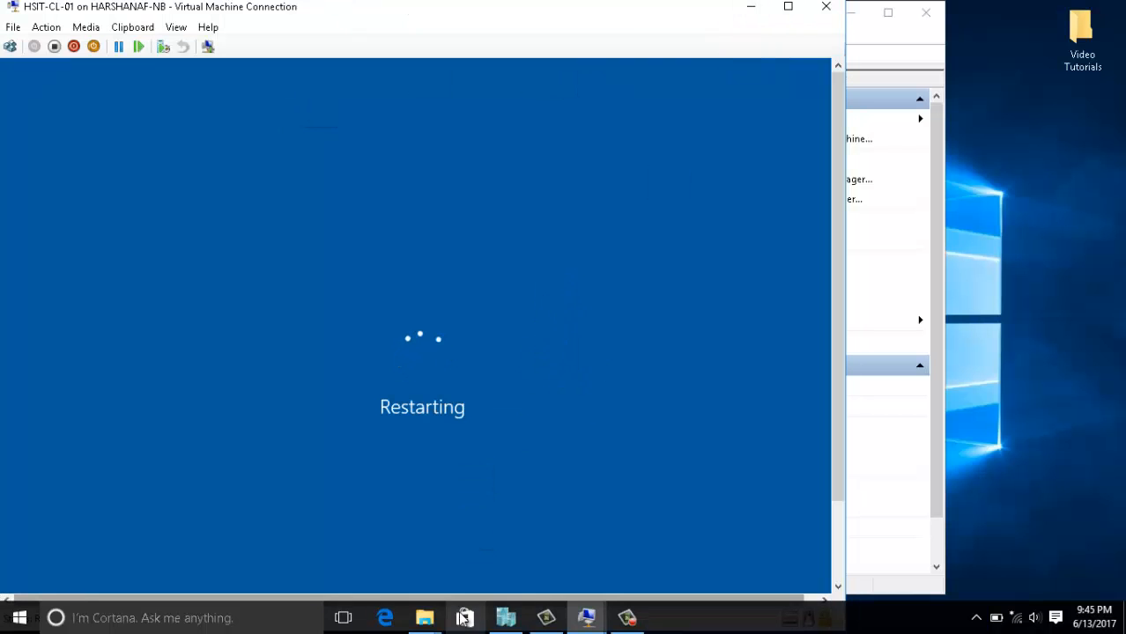
{"action": "left_click", "coordinate": [628, 620]}
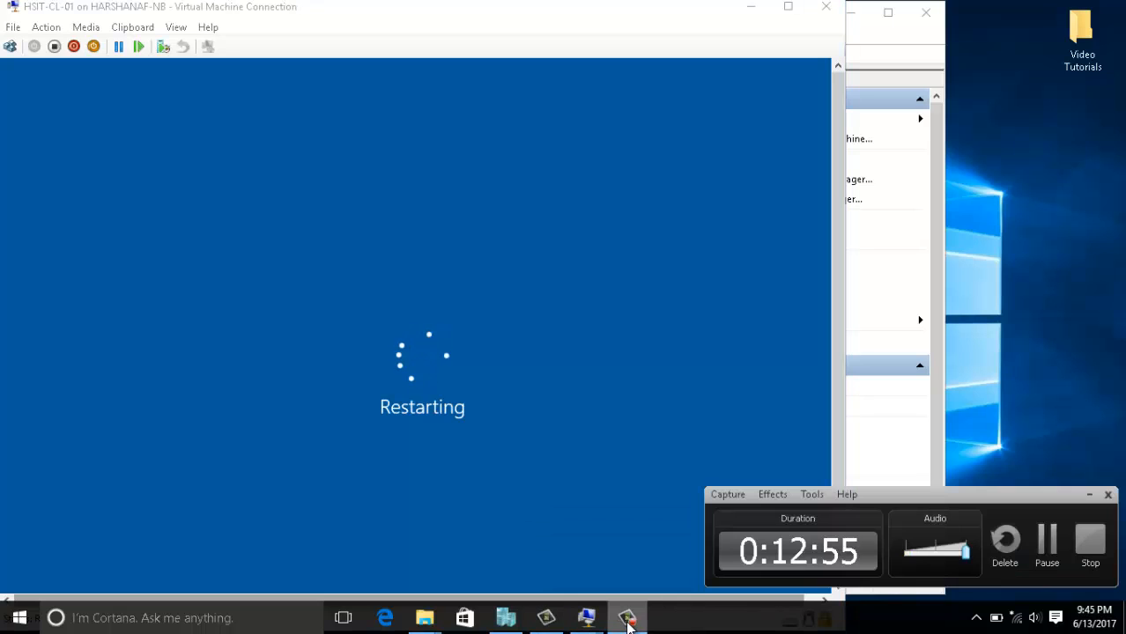
{"action": "left_click", "coordinate": [1047, 548]}
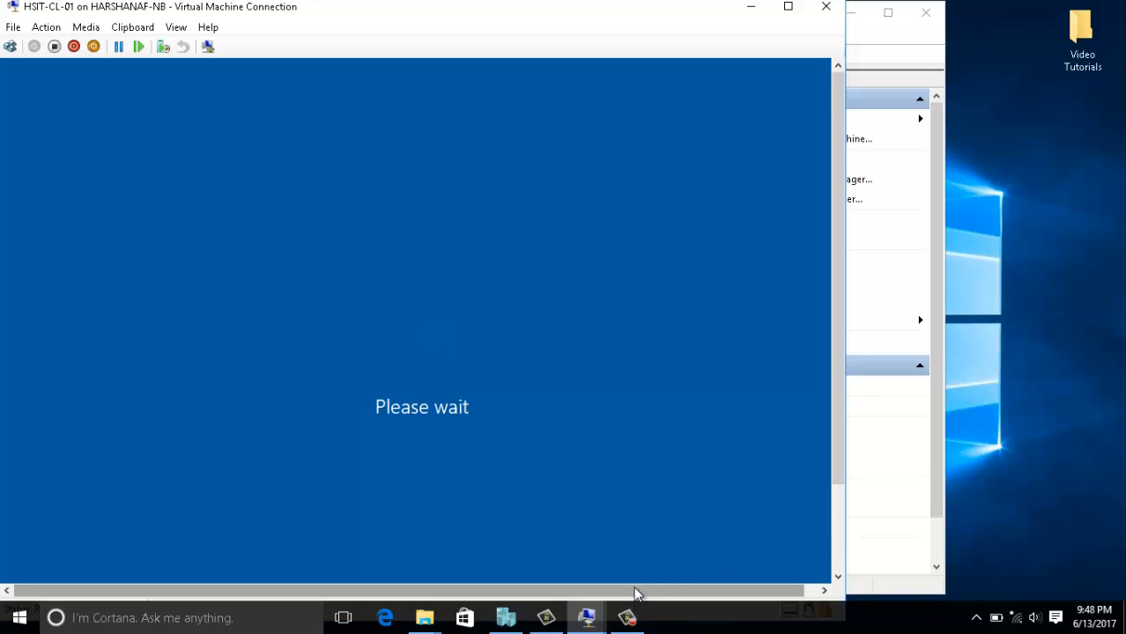
{"action": "left_click", "coordinate": [627, 619]}
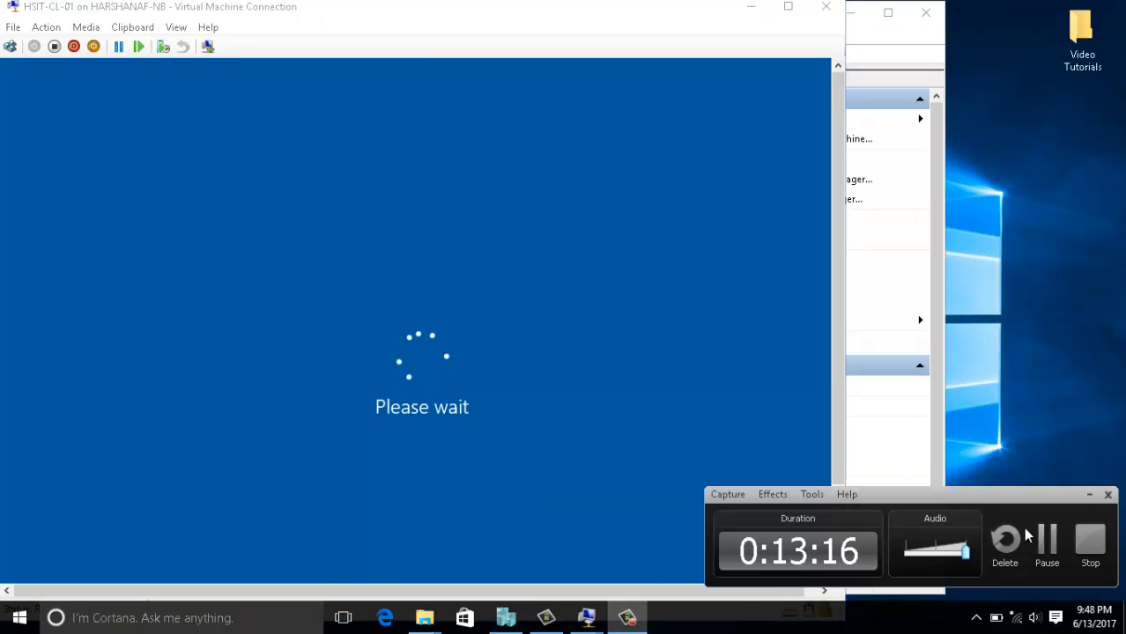
{"action": "left_click", "coordinate": [1046, 546]}
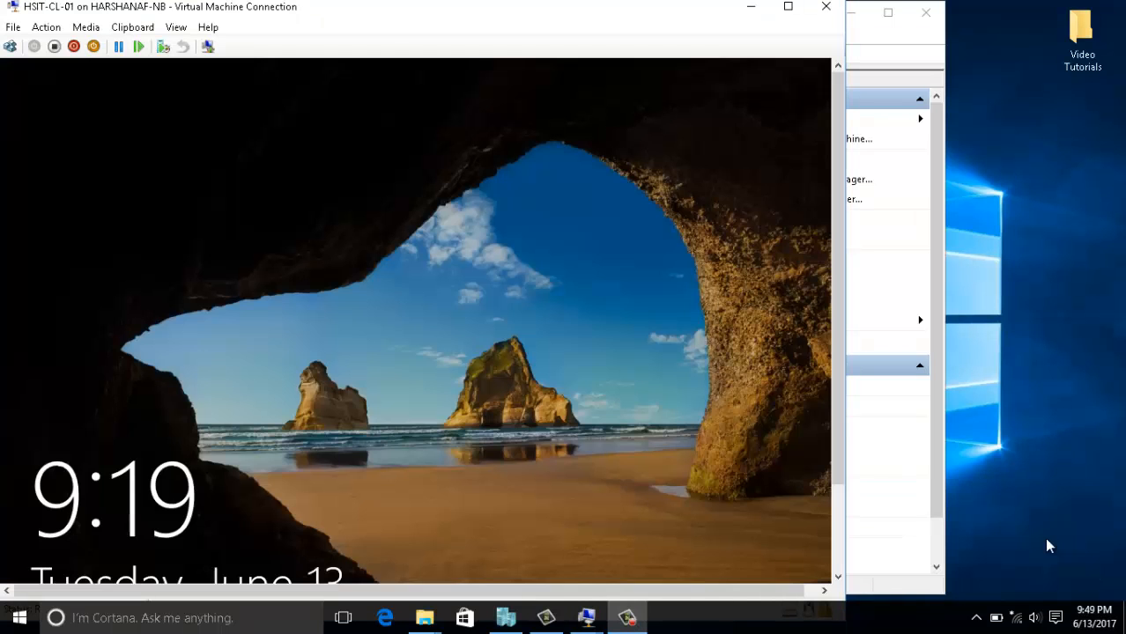
Step: Sign in to the restarted HSIT-CL-01 client with the account password and switch its session to full screen
{"action": "left_click", "coordinate": [349, 161]}
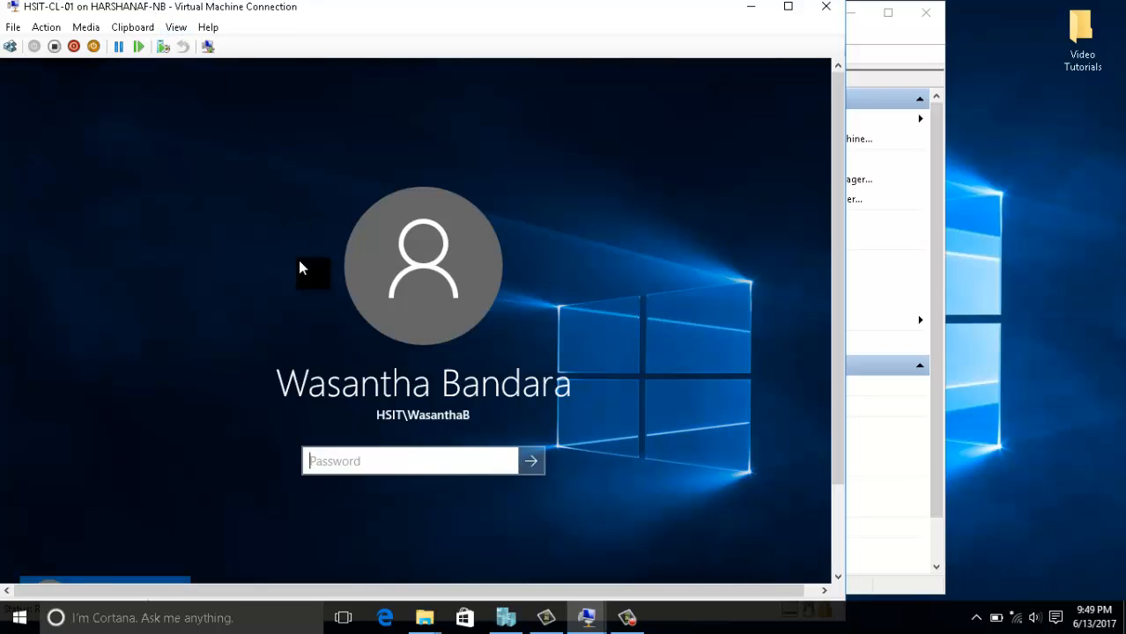
{"action": "type", "text": "••••••••••••"}
{"action": "key", "text": "Return"}
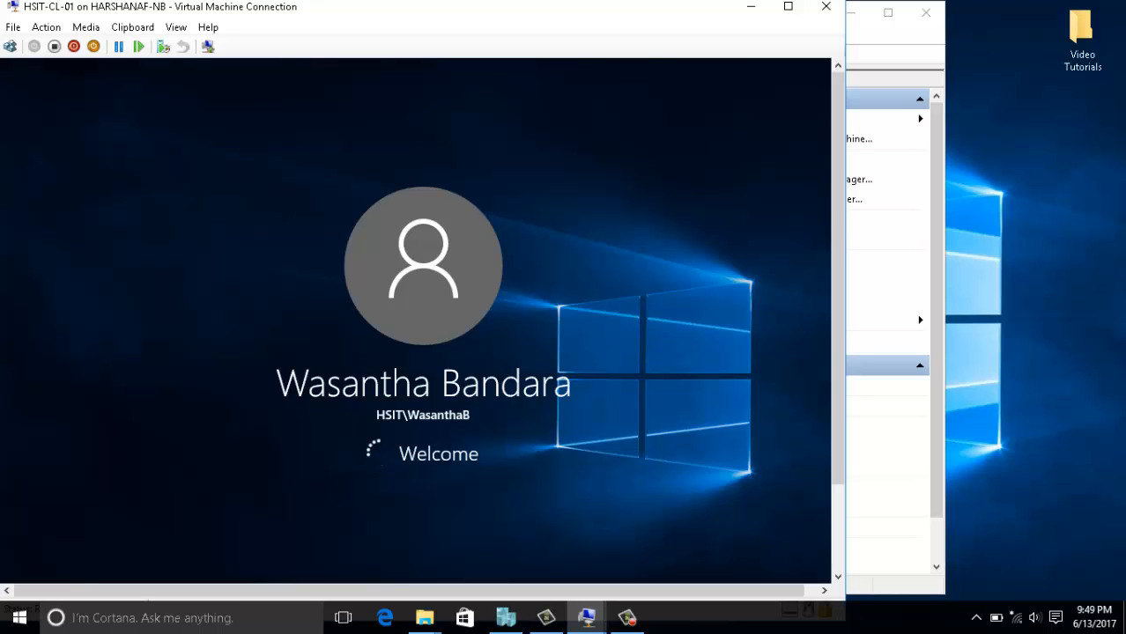
{"action": "left_click", "coordinate": [175, 27]}
{"action": "left_click", "coordinate": [173, 43]}
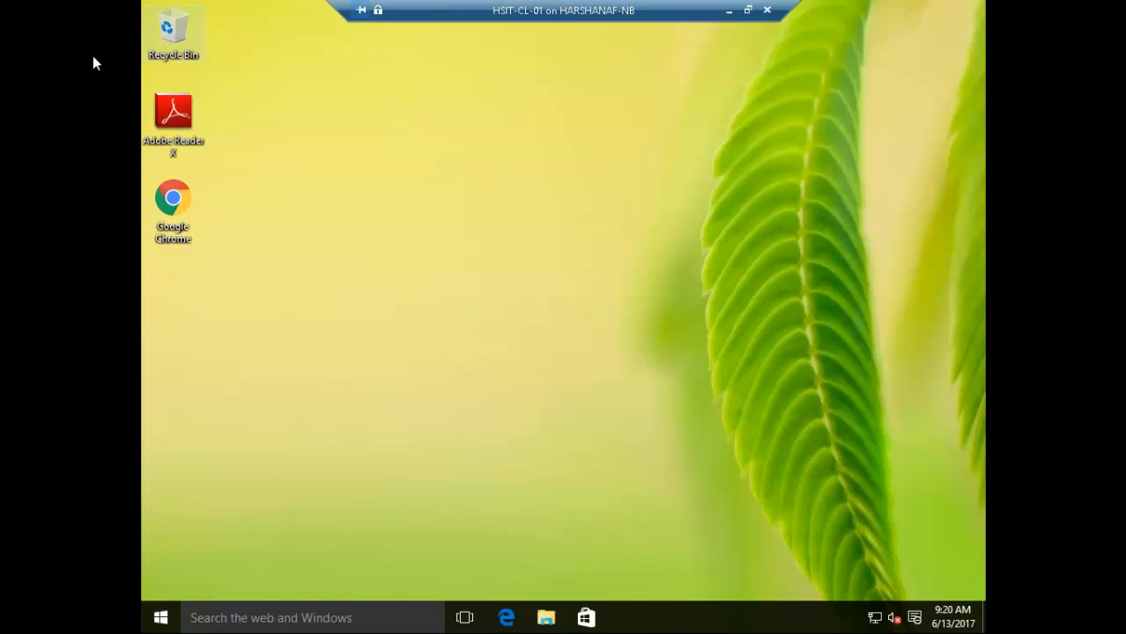
Step: Check the client desktop for the deployed Adobe Reader X and Google Chrome shortcuts, refreshing the desktop several times
{"action": "left_click", "coordinate": [193, 132]}
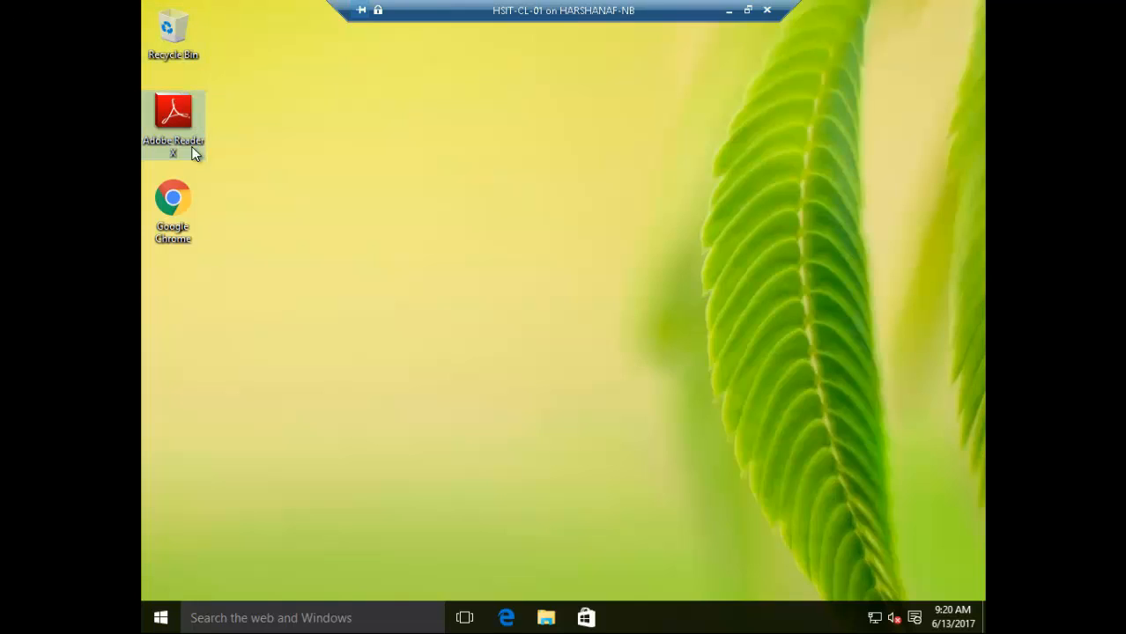
{"action": "left_click", "coordinate": [181, 211]}
{"action": "right_click", "coordinate": [318, 156]}
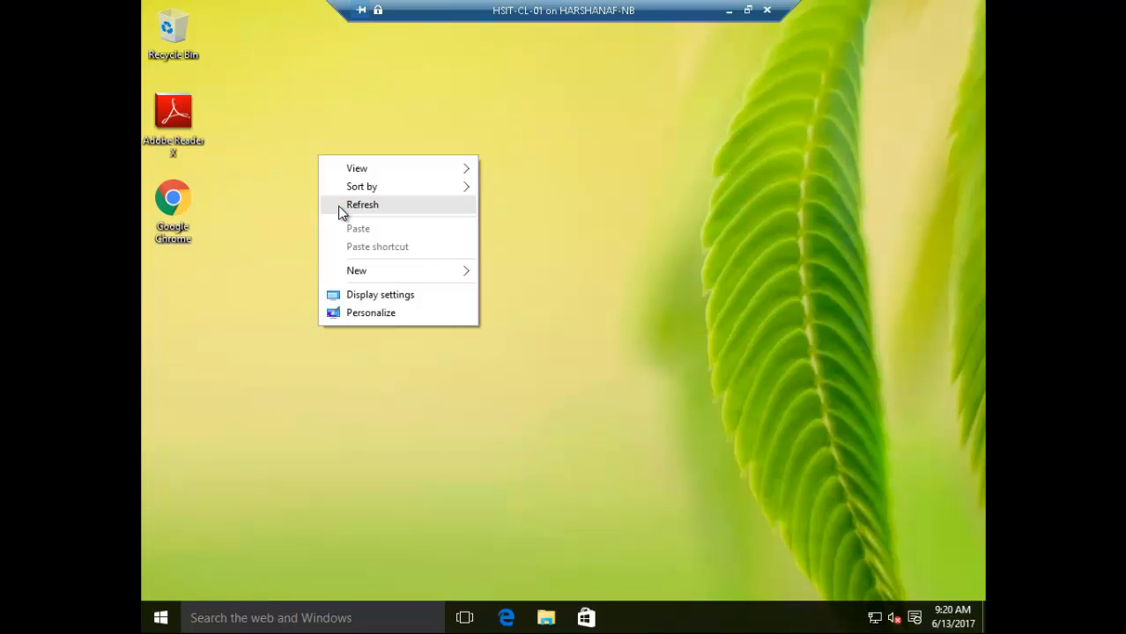
{"action": "left_click", "coordinate": [340, 208]}
{"action": "right_click", "coordinate": [381, 171]}
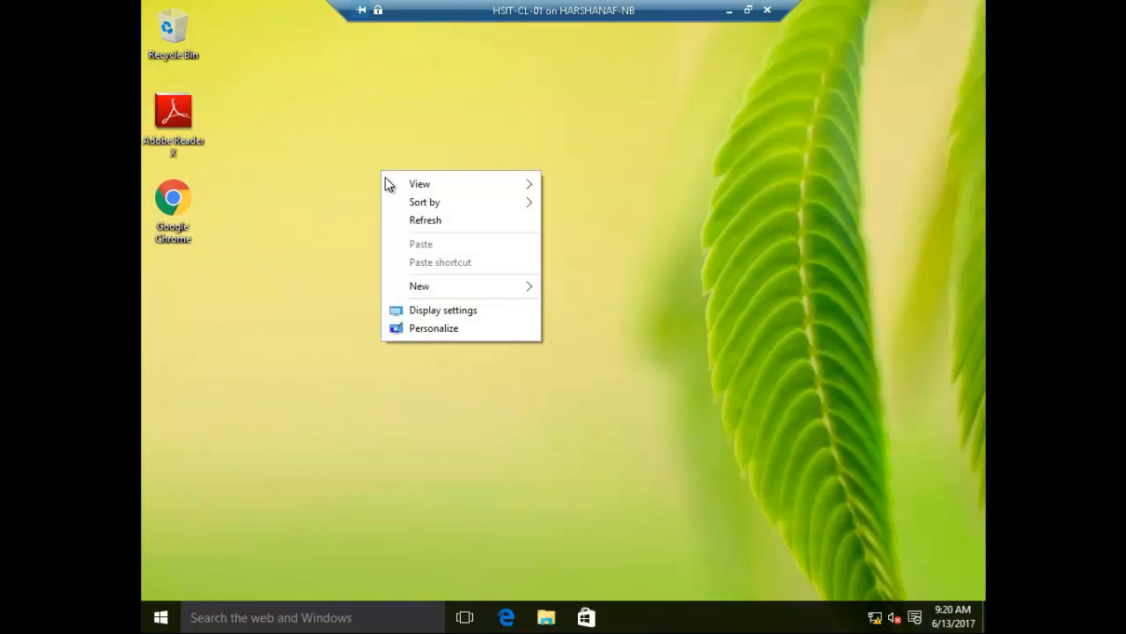
{"action": "left_click", "coordinate": [407, 221]}
{"action": "right_click", "coordinate": [317, 144]}
{"action": "left_click", "coordinate": [349, 195]}
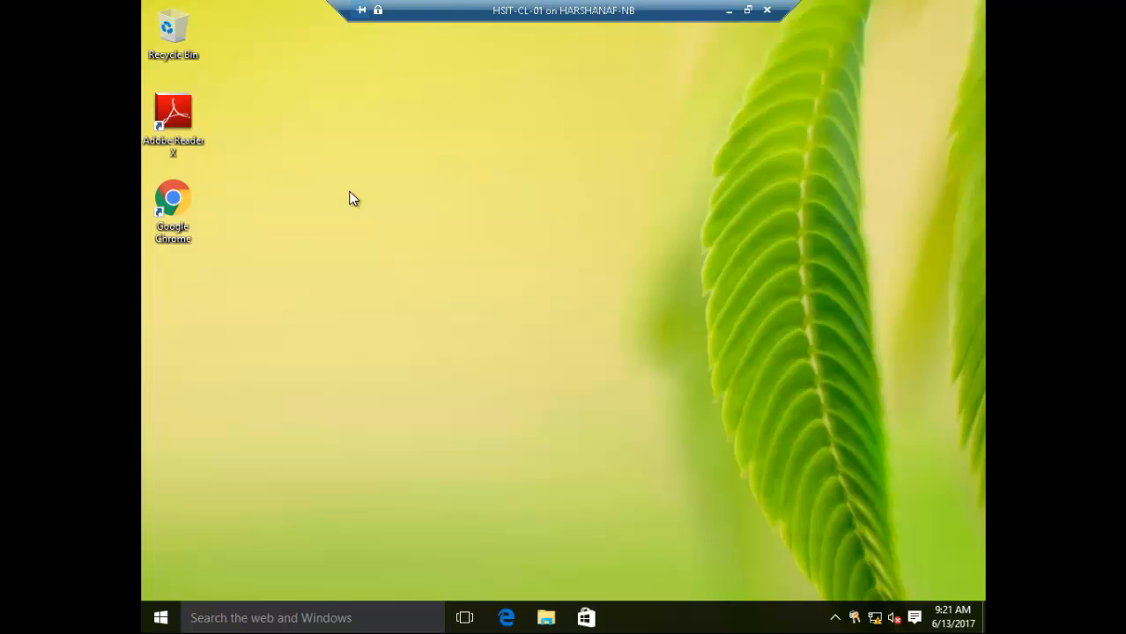
{"action": "left_click", "coordinate": [747, 9]}
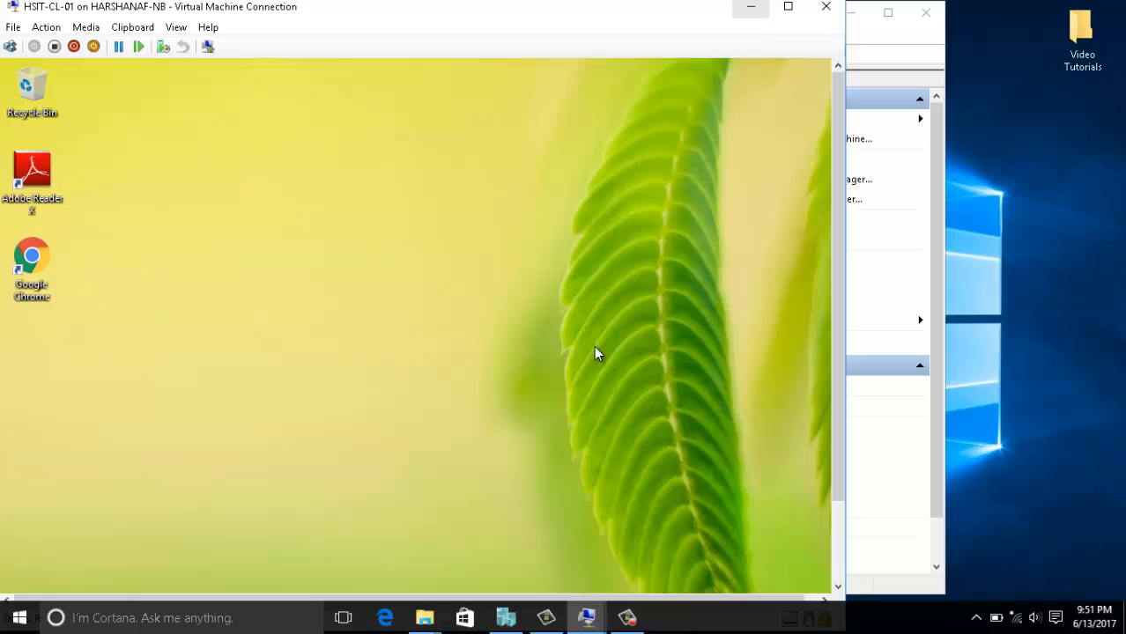
{"action": "mouse_move", "coordinate": [544, 614]}
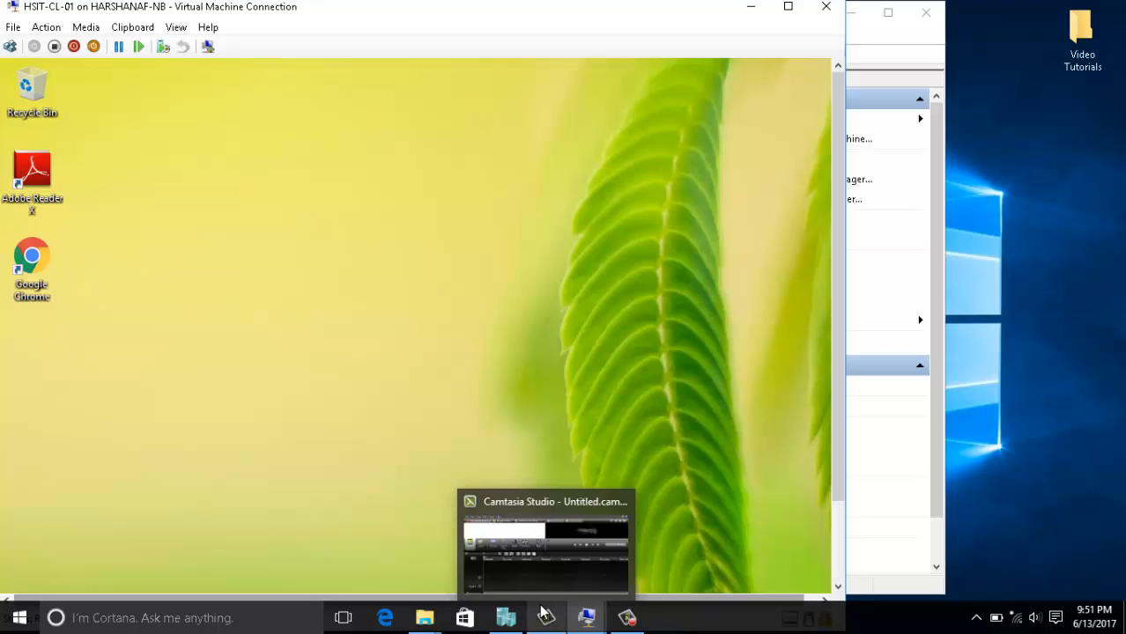
{"action": "left_click", "coordinate": [626, 617]}
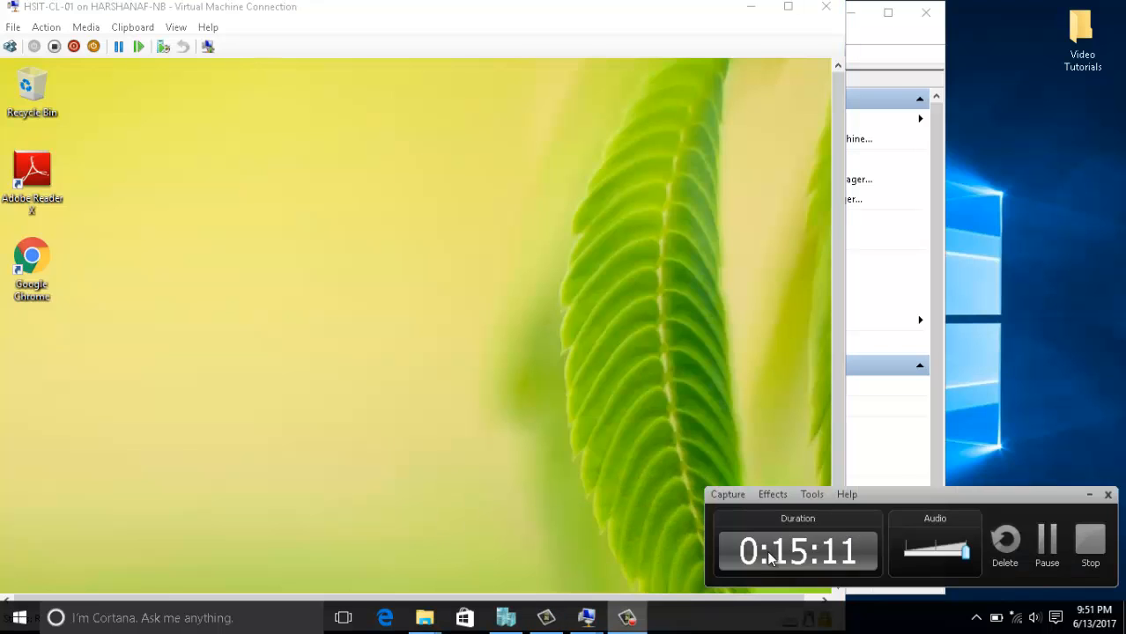